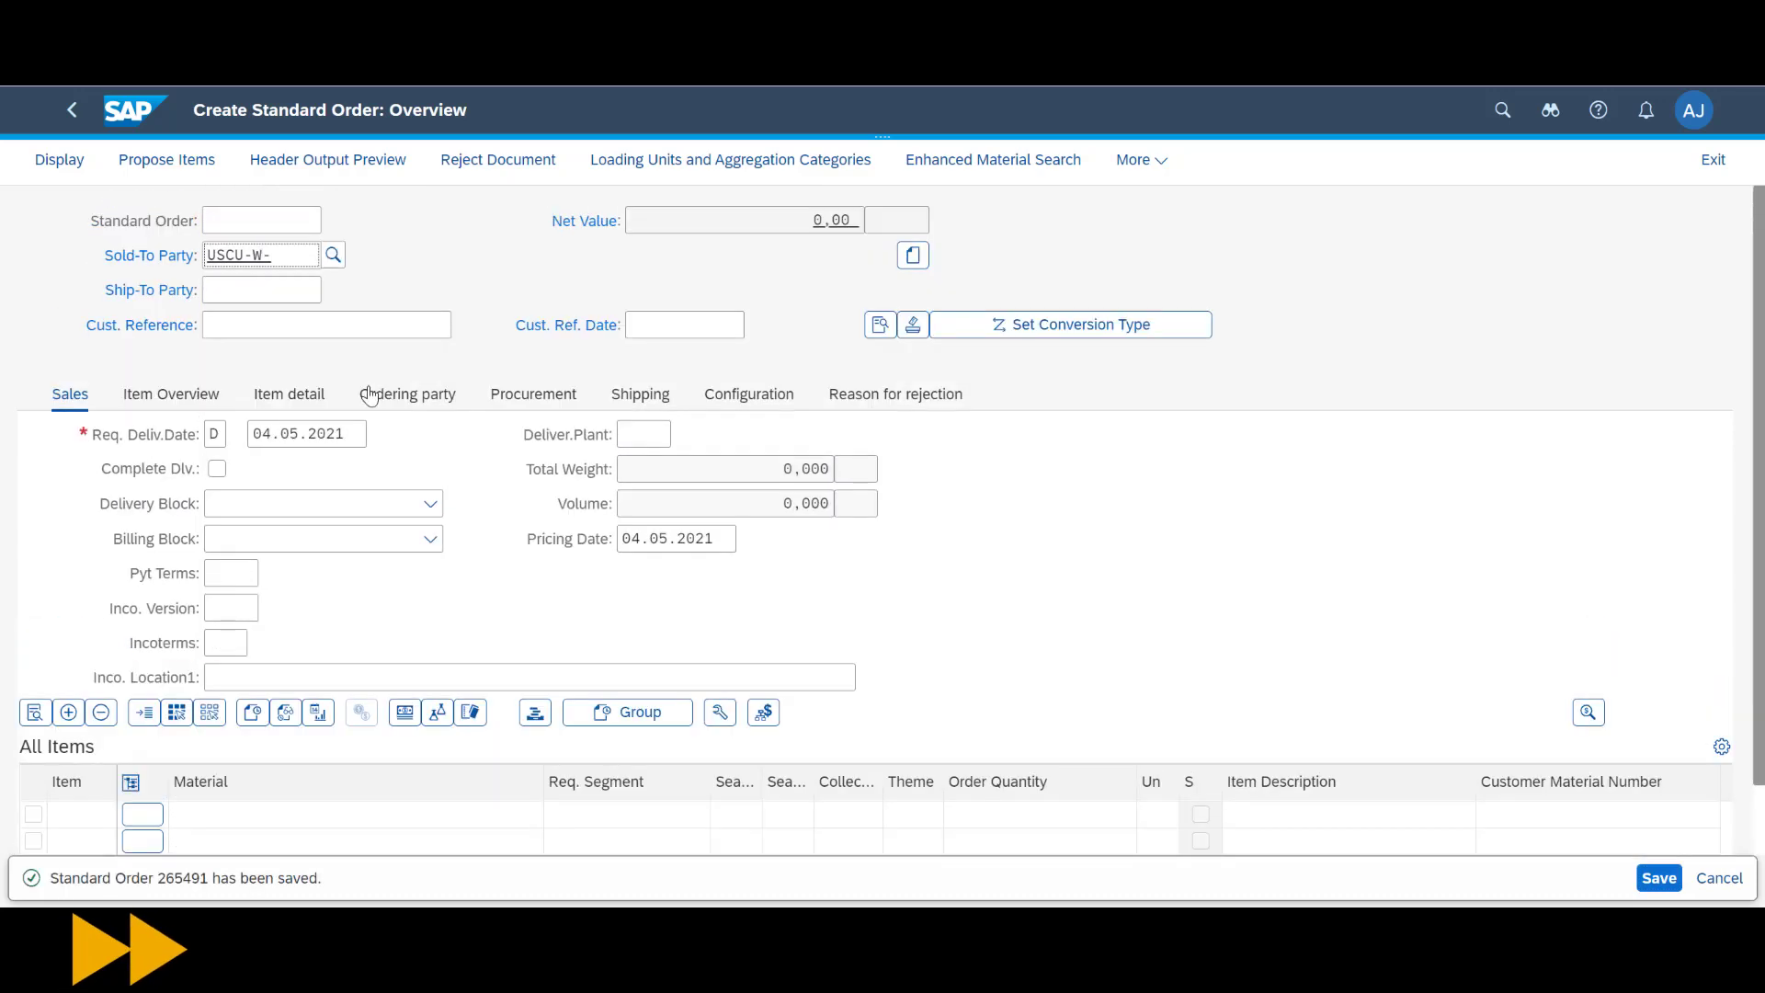
Save the Wave1 order for 96 of EWM-M21, then enter material EWM-M22 on the next order
{"action": "left_click", "coordinate": [327, 325]}
{"action": "type", "text": "Wave1"}
{"action": "left_click", "coordinate": [359, 814]}
{"action": "type", "text": "EWM-M21"}
{"action": "key", "text": "Tab"}
{"action": "type", "text": "96"}
{"action": "key", "text": "Return"}
{"action": "type", "text": "EWM-M22"}
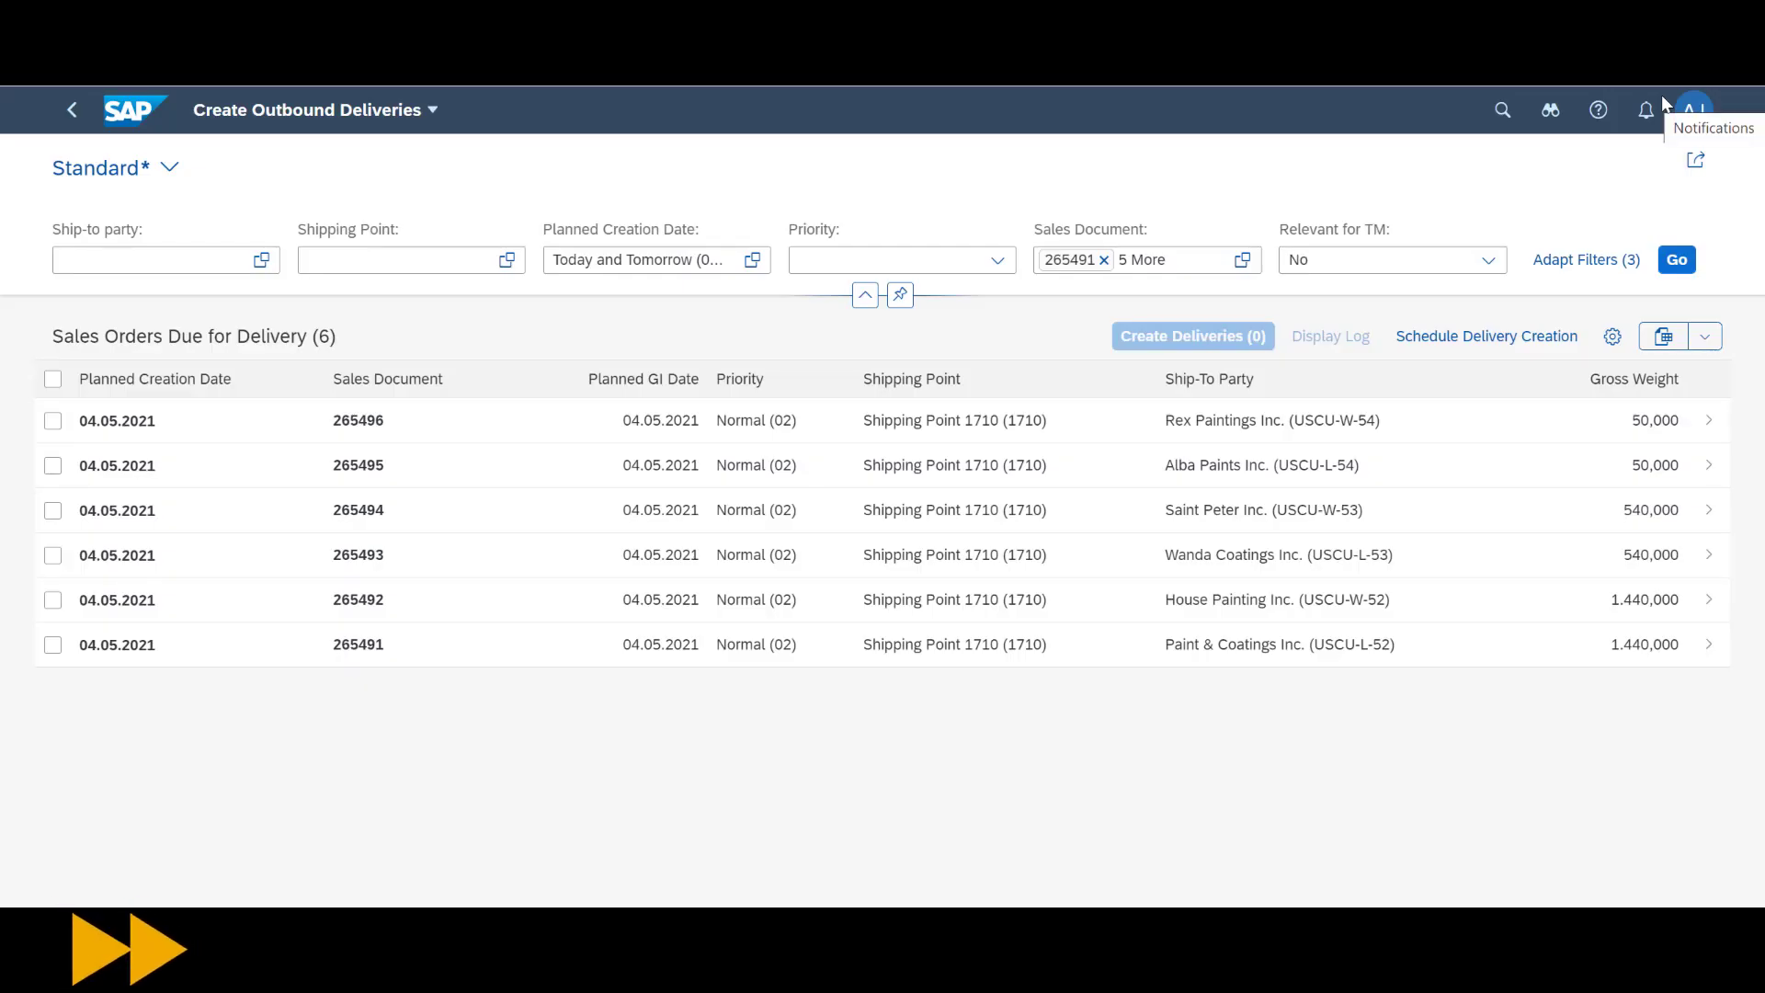
Select all six due sales orders and create their outbound deliveries
{"action": "left_click", "coordinate": [52, 379]}
{"action": "left_click", "coordinate": [1196, 340]}
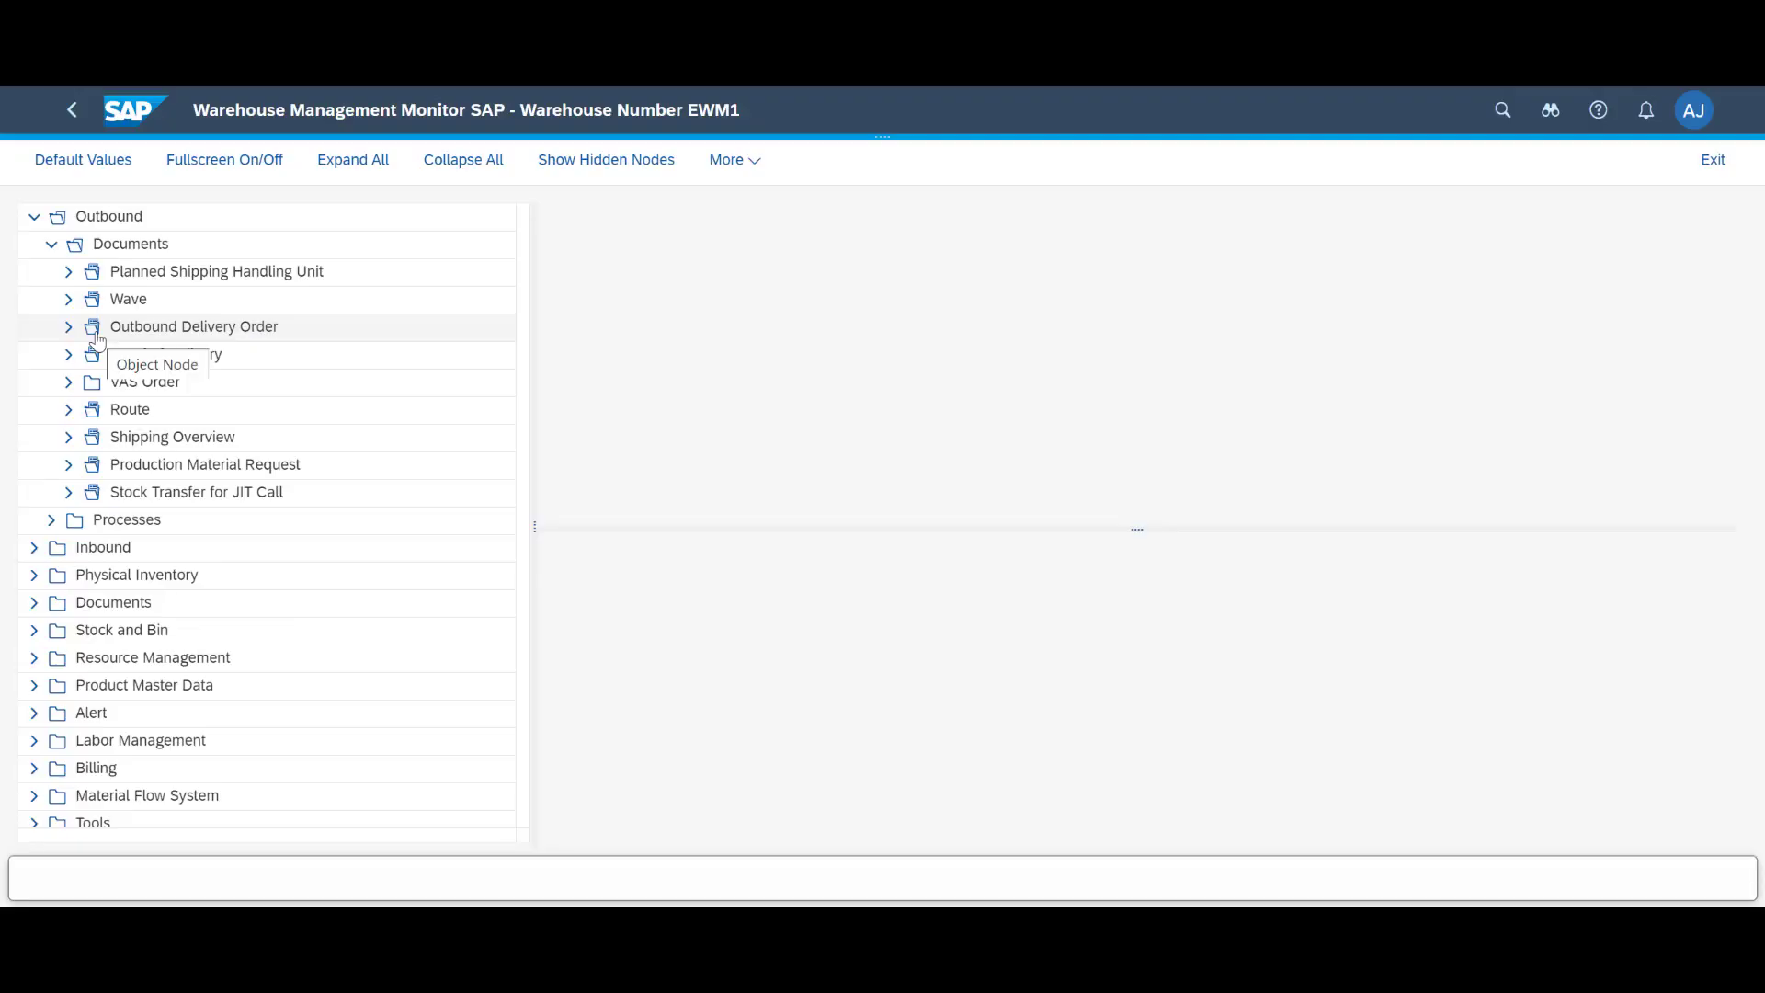
List outbound delivery orders for LE deliveries 80233704 through 80233709 in the monitor
{"action": "left_click", "coordinate": [461, 322]}
{"action": "scroll", "coordinate": [607, 616], "scroll_direction": "down", "scroll_amount": 5}
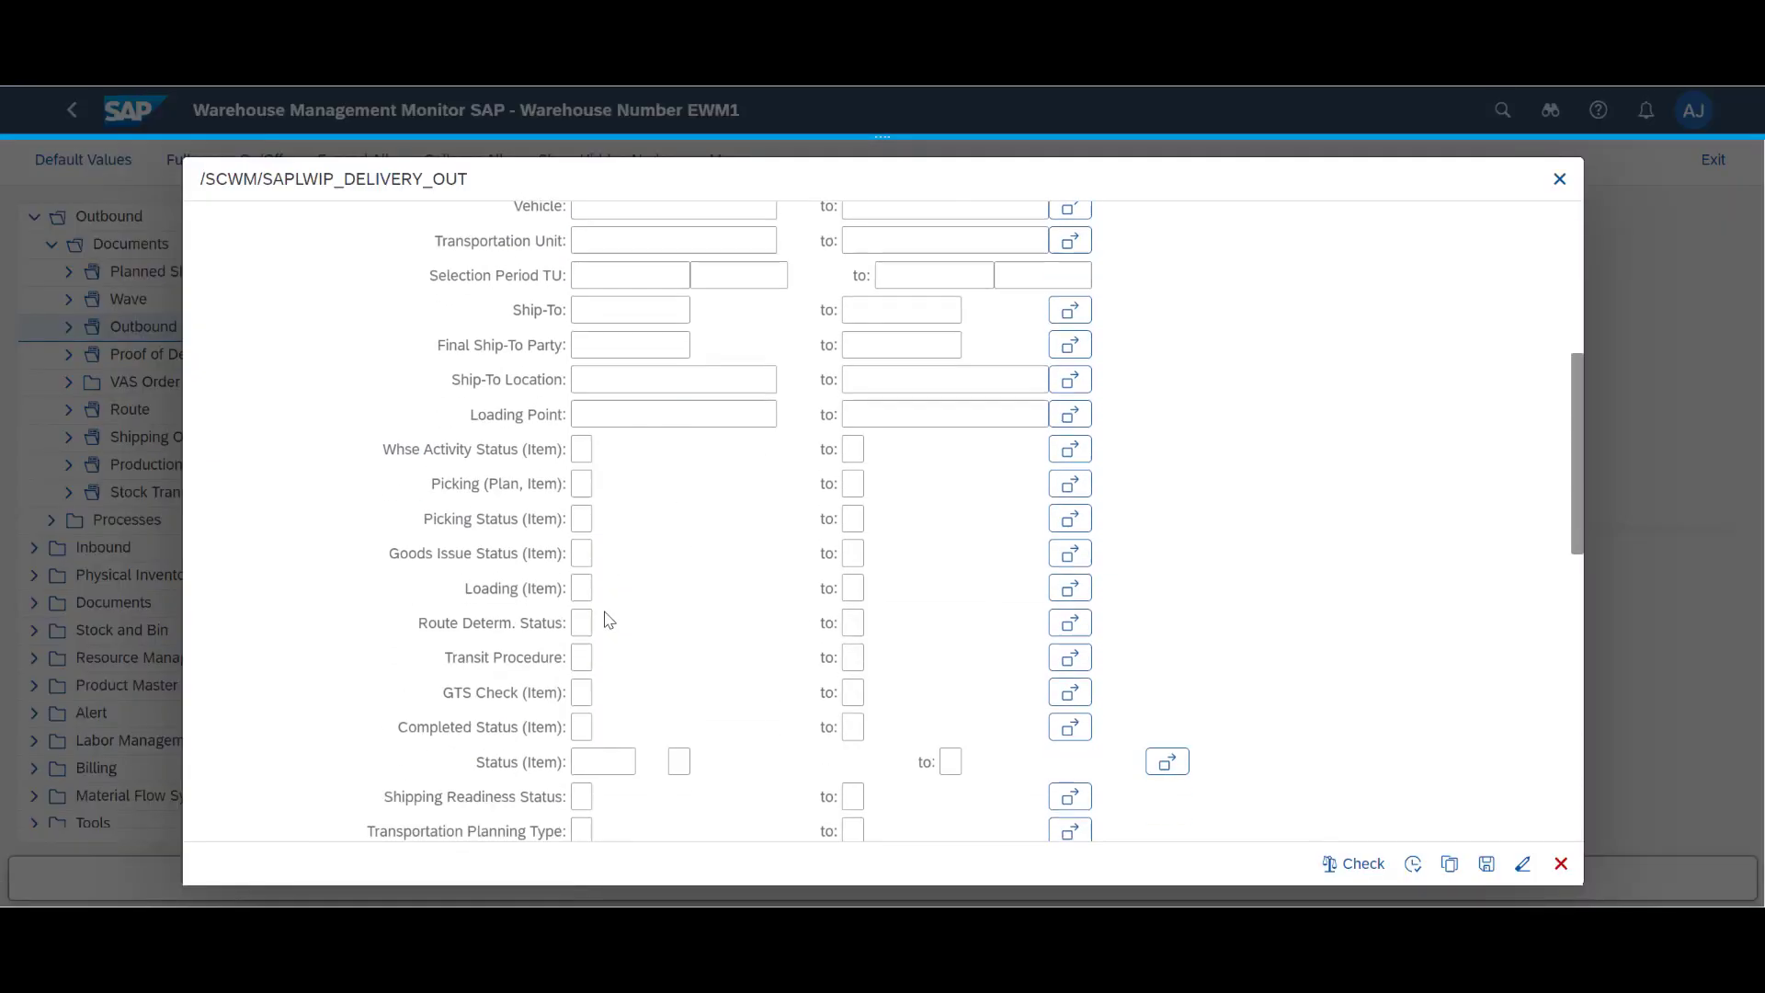
{"action": "scroll", "coordinate": [607, 618], "scroll_direction": "down", "scroll_amount": 5}
{"action": "scroll", "coordinate": [607, 618], "scroll_direction": "down", "scroll_amount": 5}
{"action": "left_click", "coordinate": [613, 689]}
{"action": "type", "text": "80233704"}
{"action": "key", "text": "Tab"}
{"action": "type", "text": "80233704"}
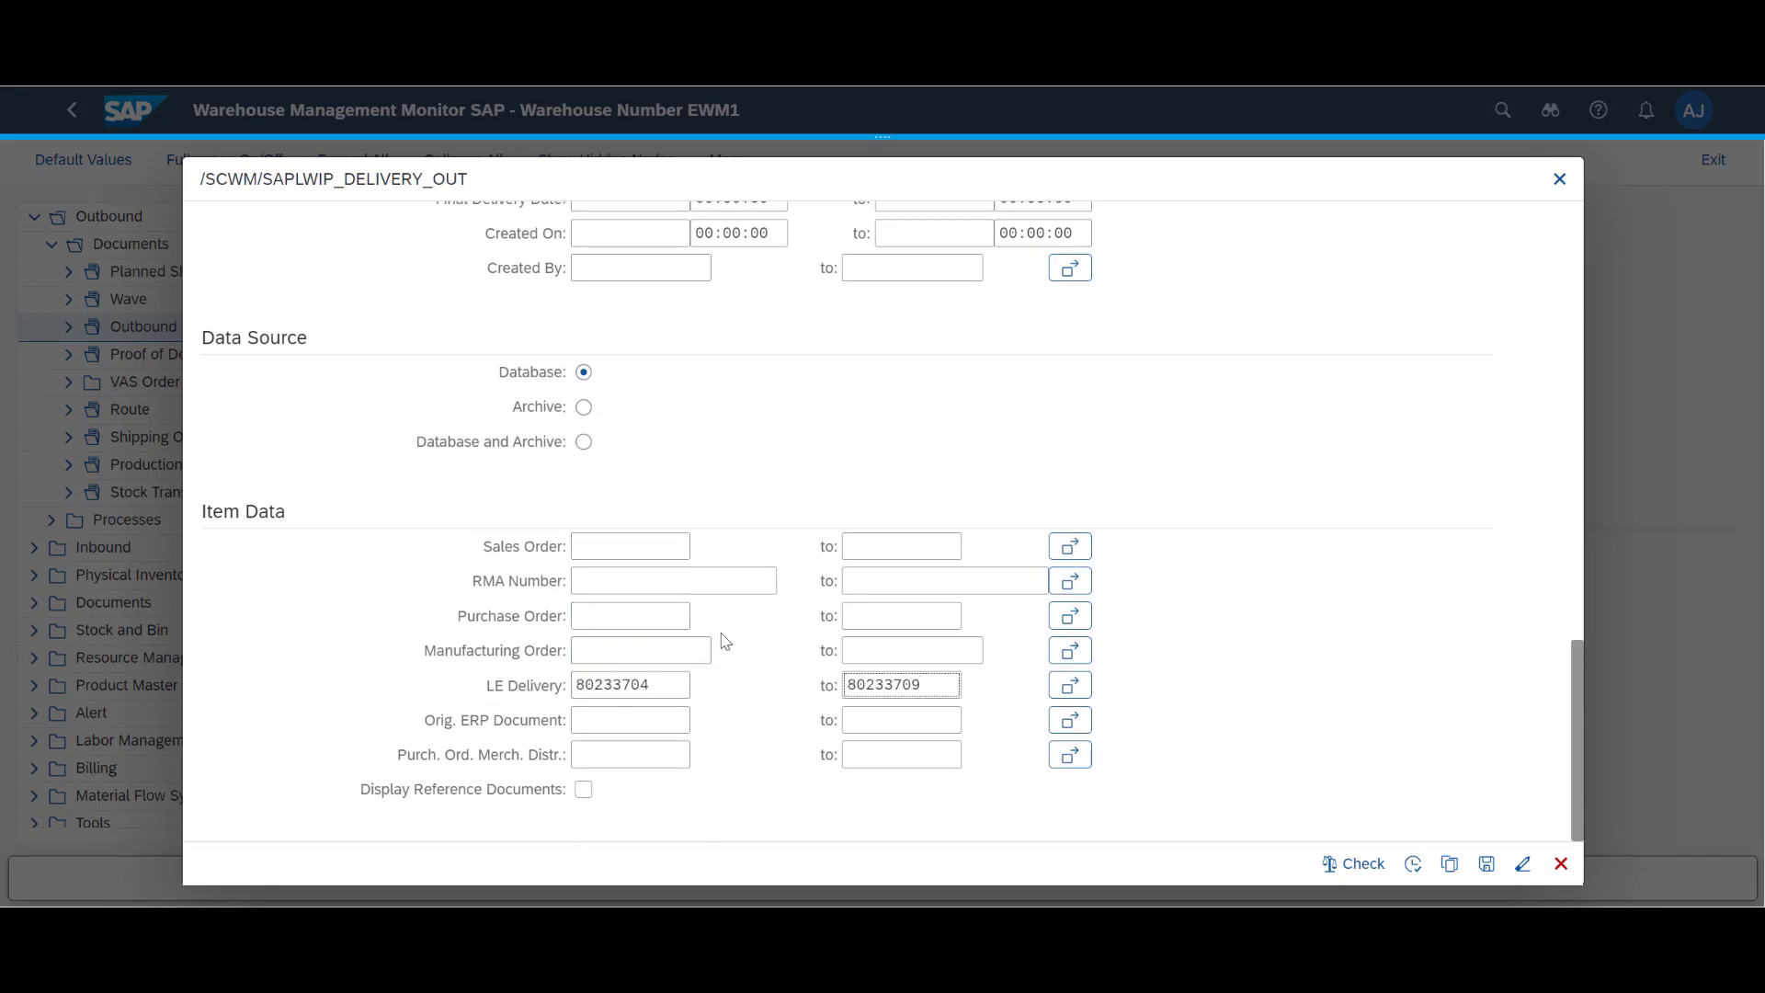
{"action": "left_click", "coordinate": [1413, 863]}
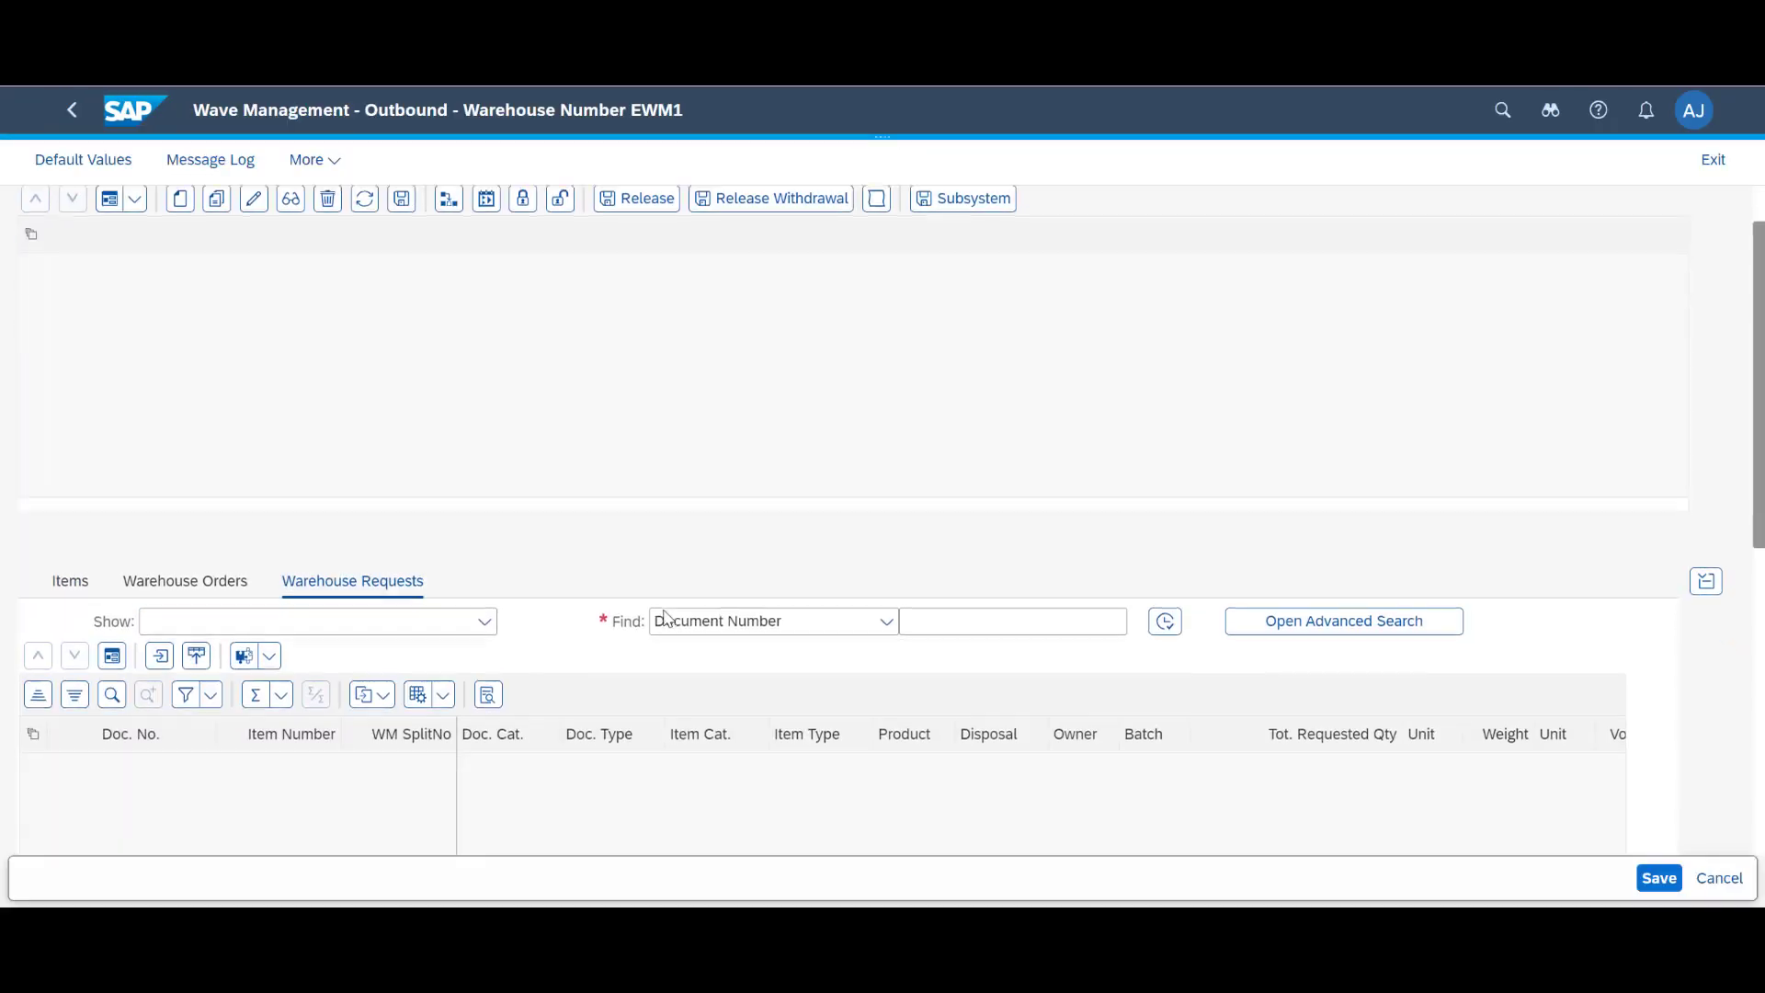
Search warehouse requests using the /EWM-FTL variant
{"action": "left_click", "coordinate": [484, 471]}
{"action": "left_click", "coordinate": [335, 504]}
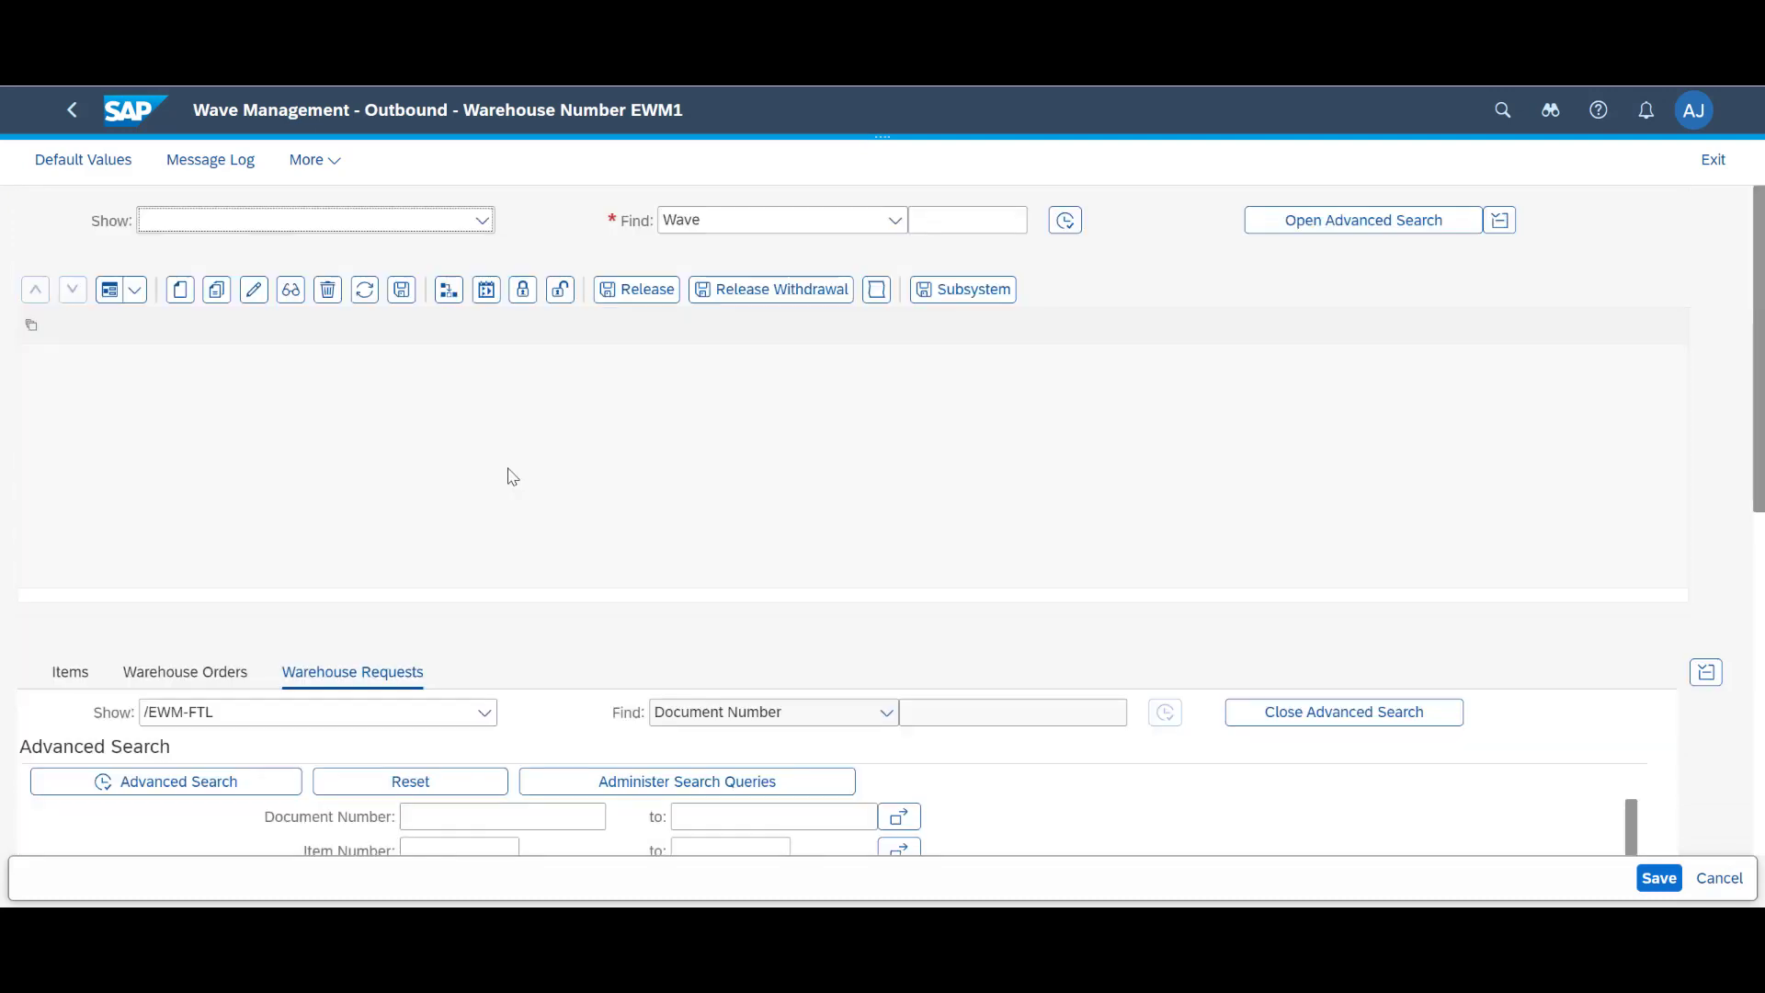
{"action": "scroll", "coordinate": [513, 473], "scroll_direction": "down", "scroll_amount": 5}
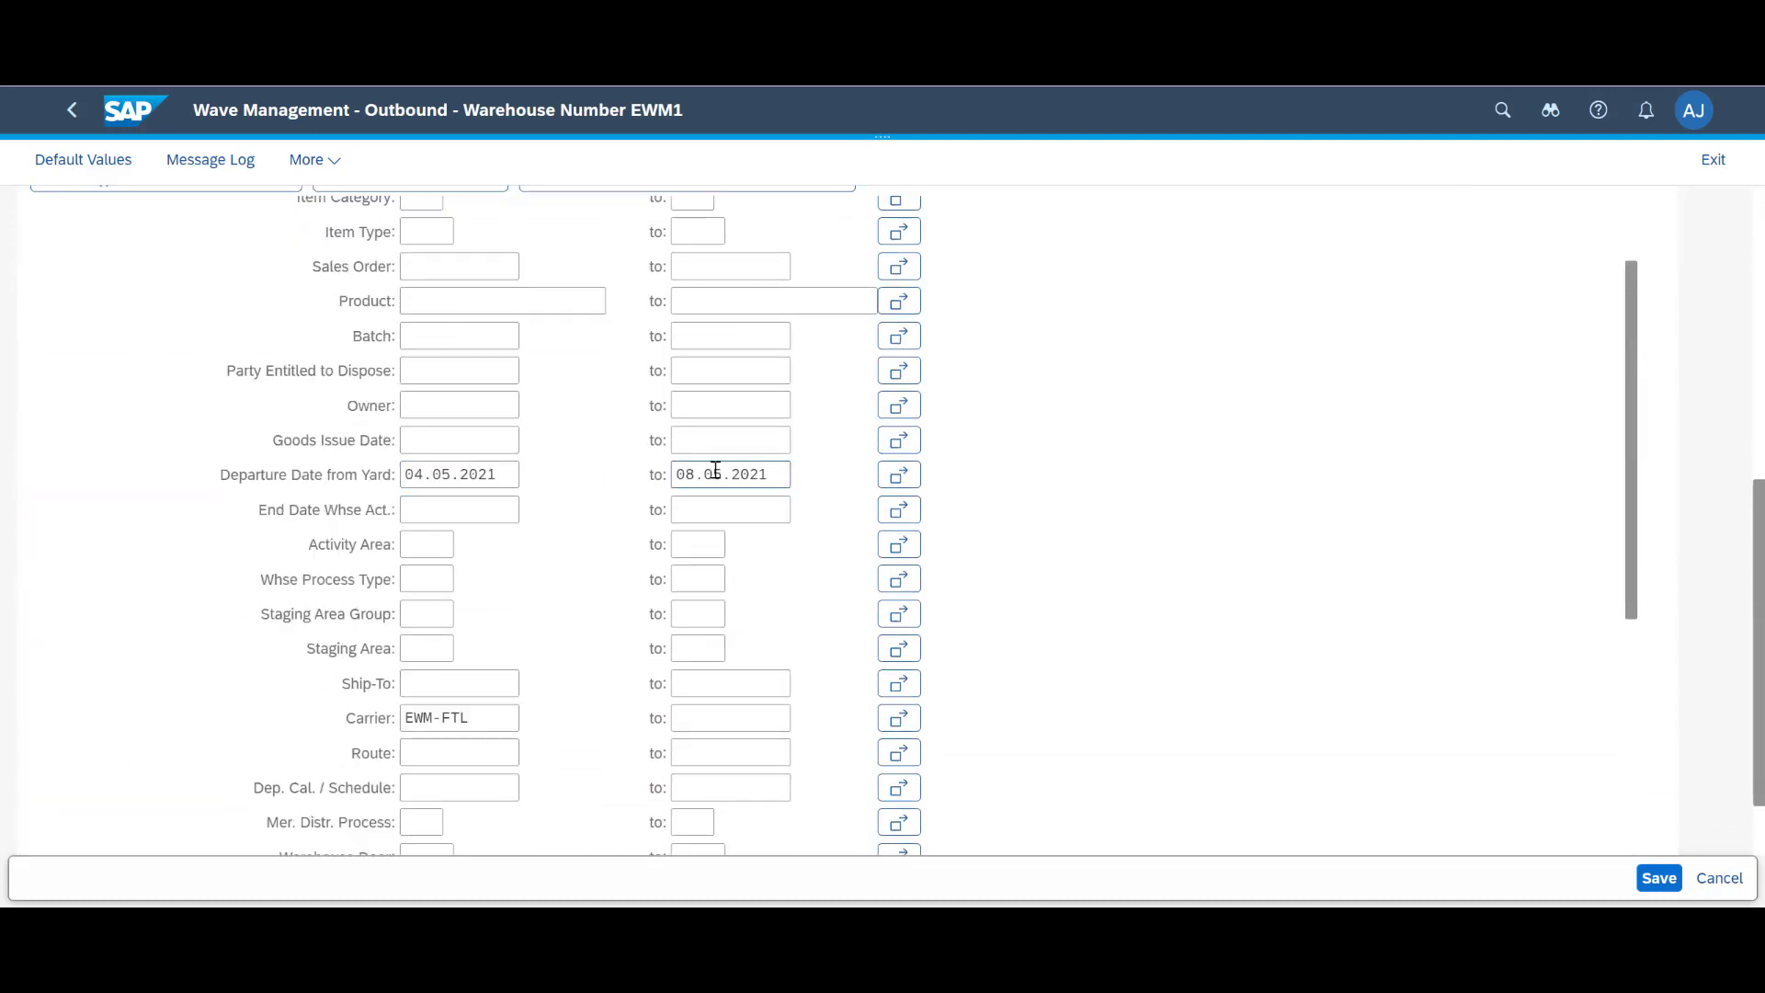
{"action": "scroll", "coordinate": [643, 526], "scroll_direction": "down", "scroll_amount": 1}
{"action": "scroll", "coordinate": [657, 538], "scroll_direction": "up", "scroll_amount": 7}
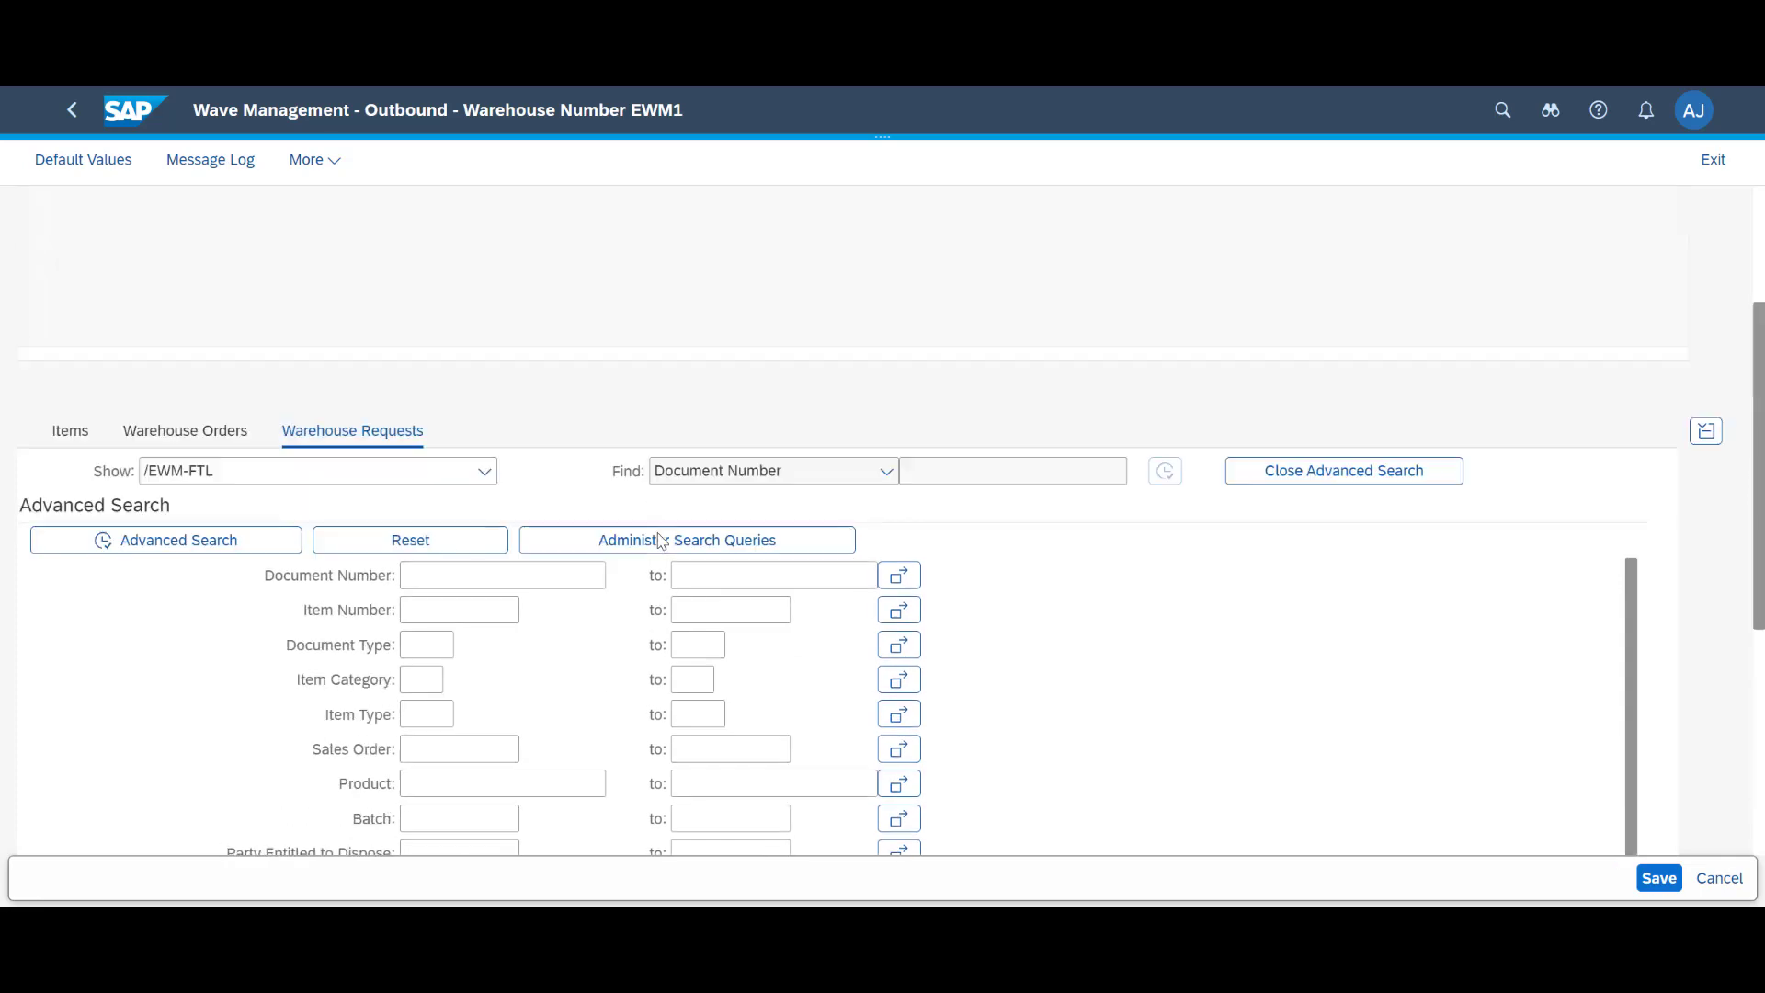
{"action": "left_click", "coordinate": [235, 542]}
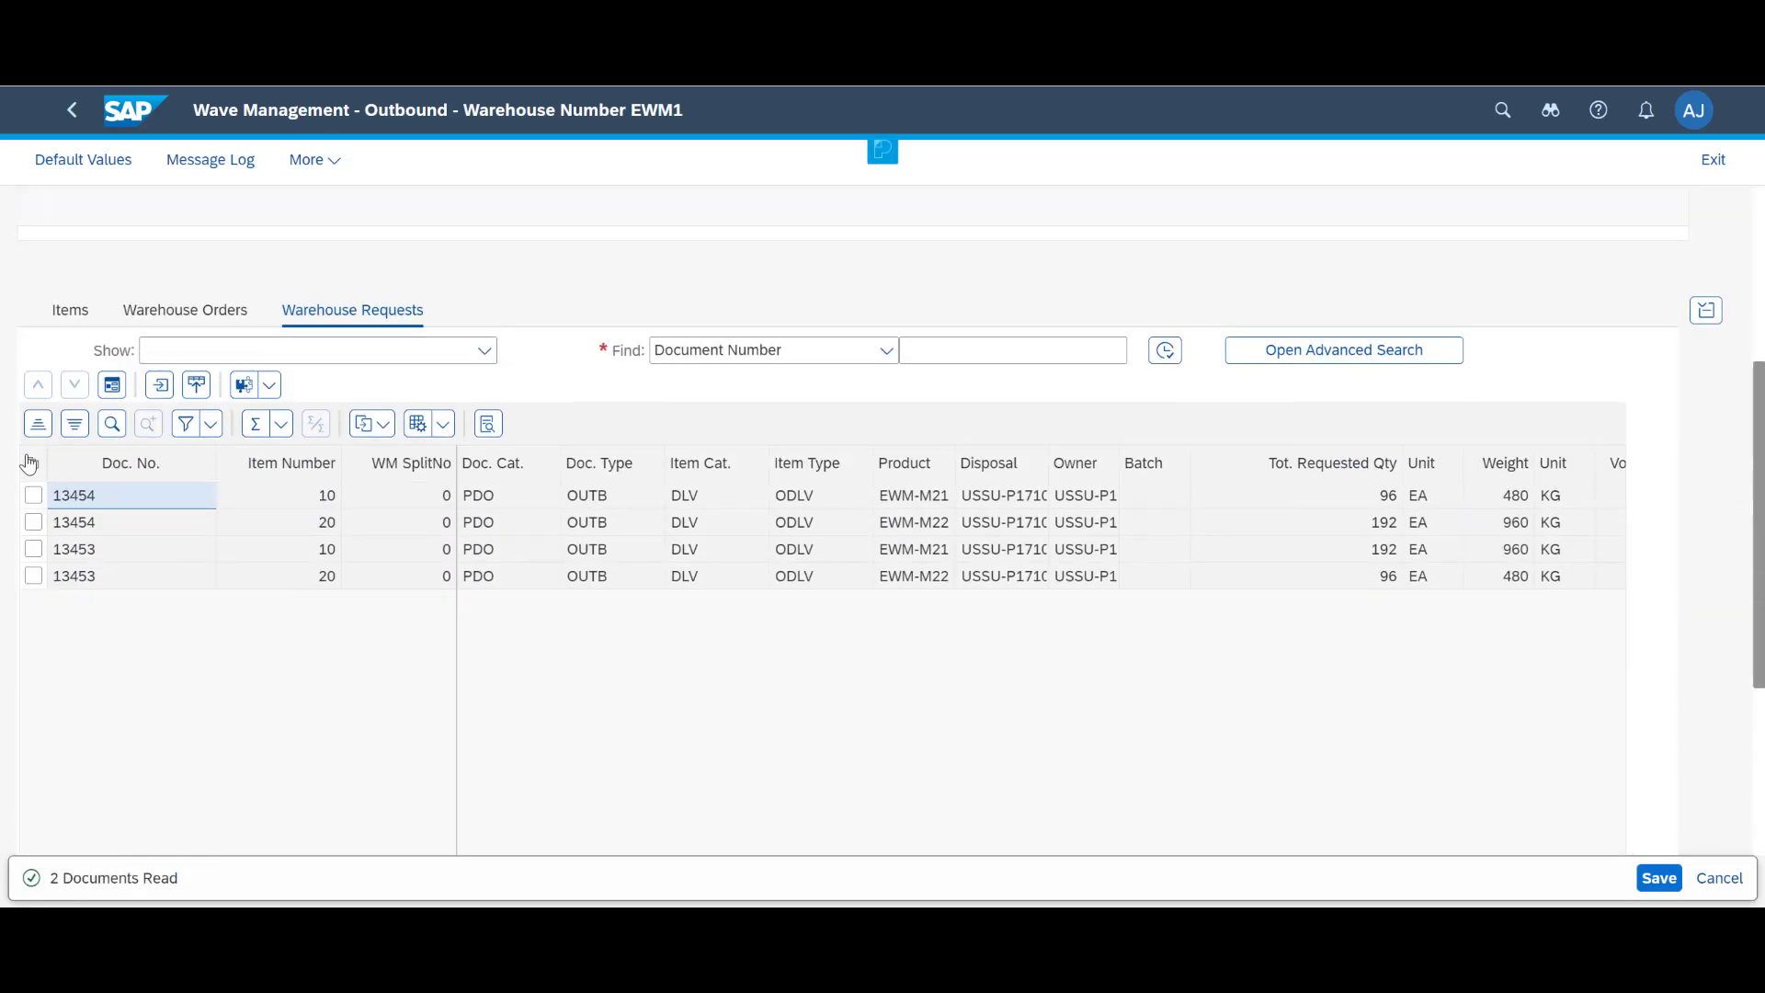
Auto-assign all four request items to waves 1177 and 1178 and save
{"action": "left_click", "coordinate": [30, 463]}
{"action": "left_click", "coordinate": [62, 499]}
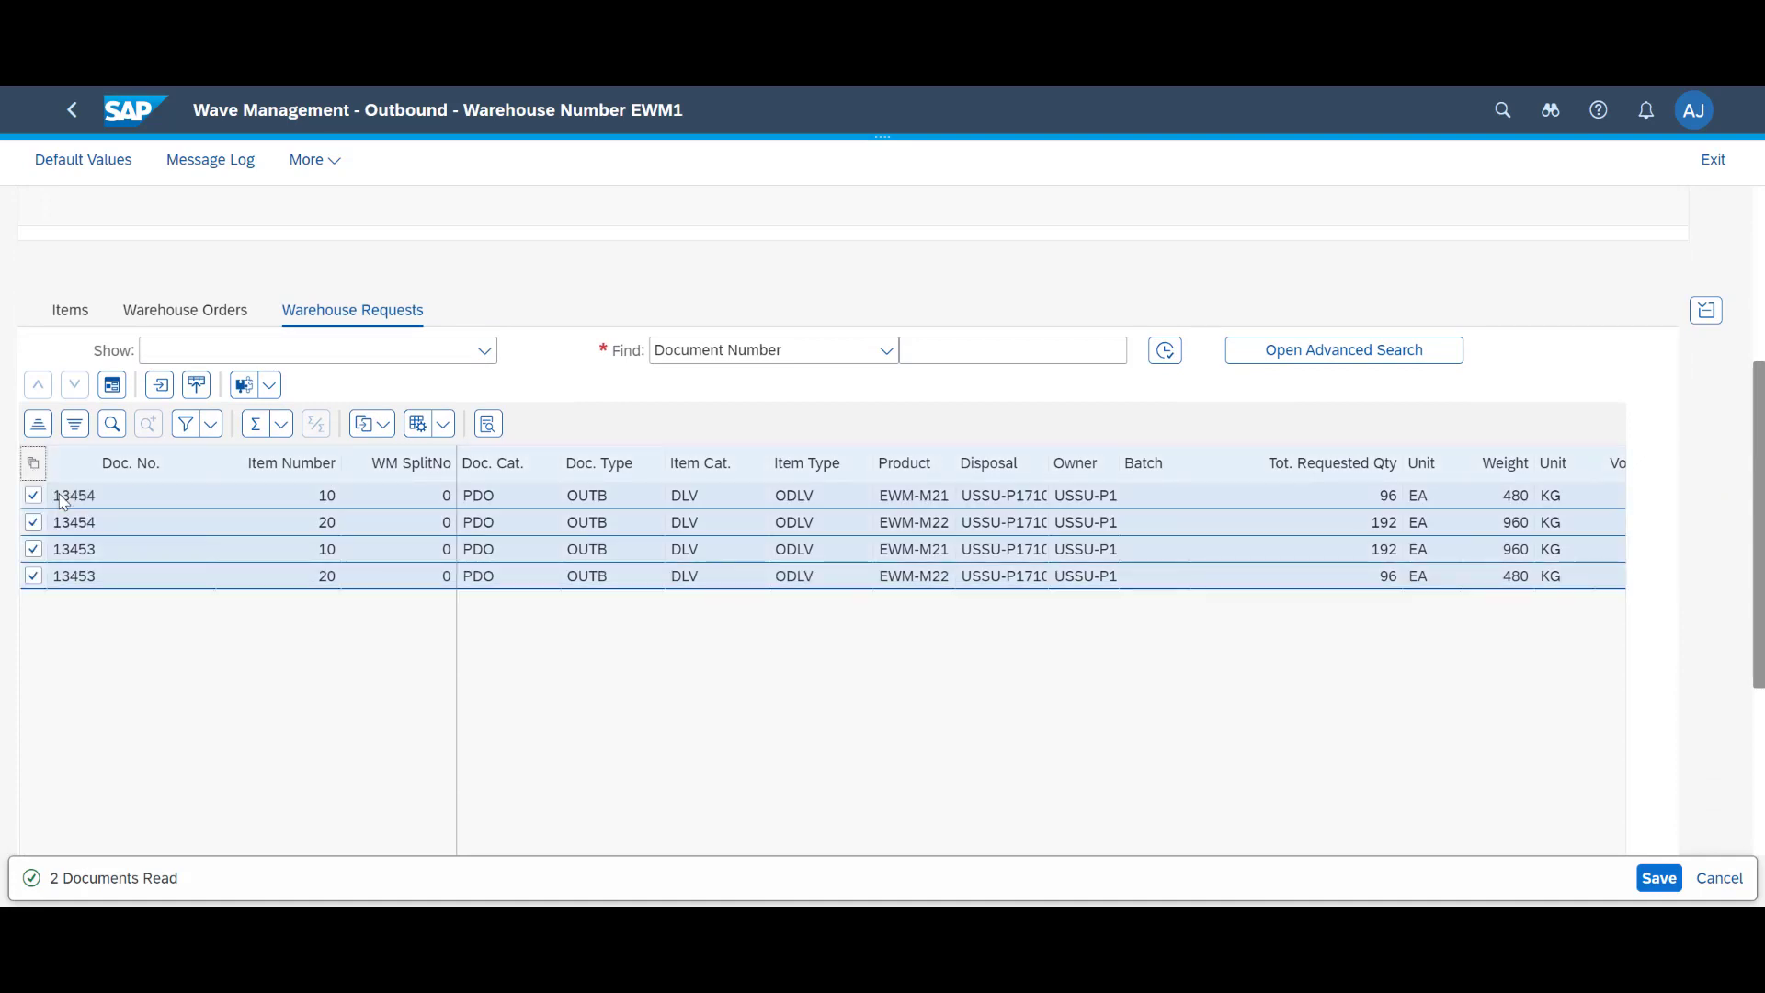
{"action": "left_click", "coordinate": [196, 393]}
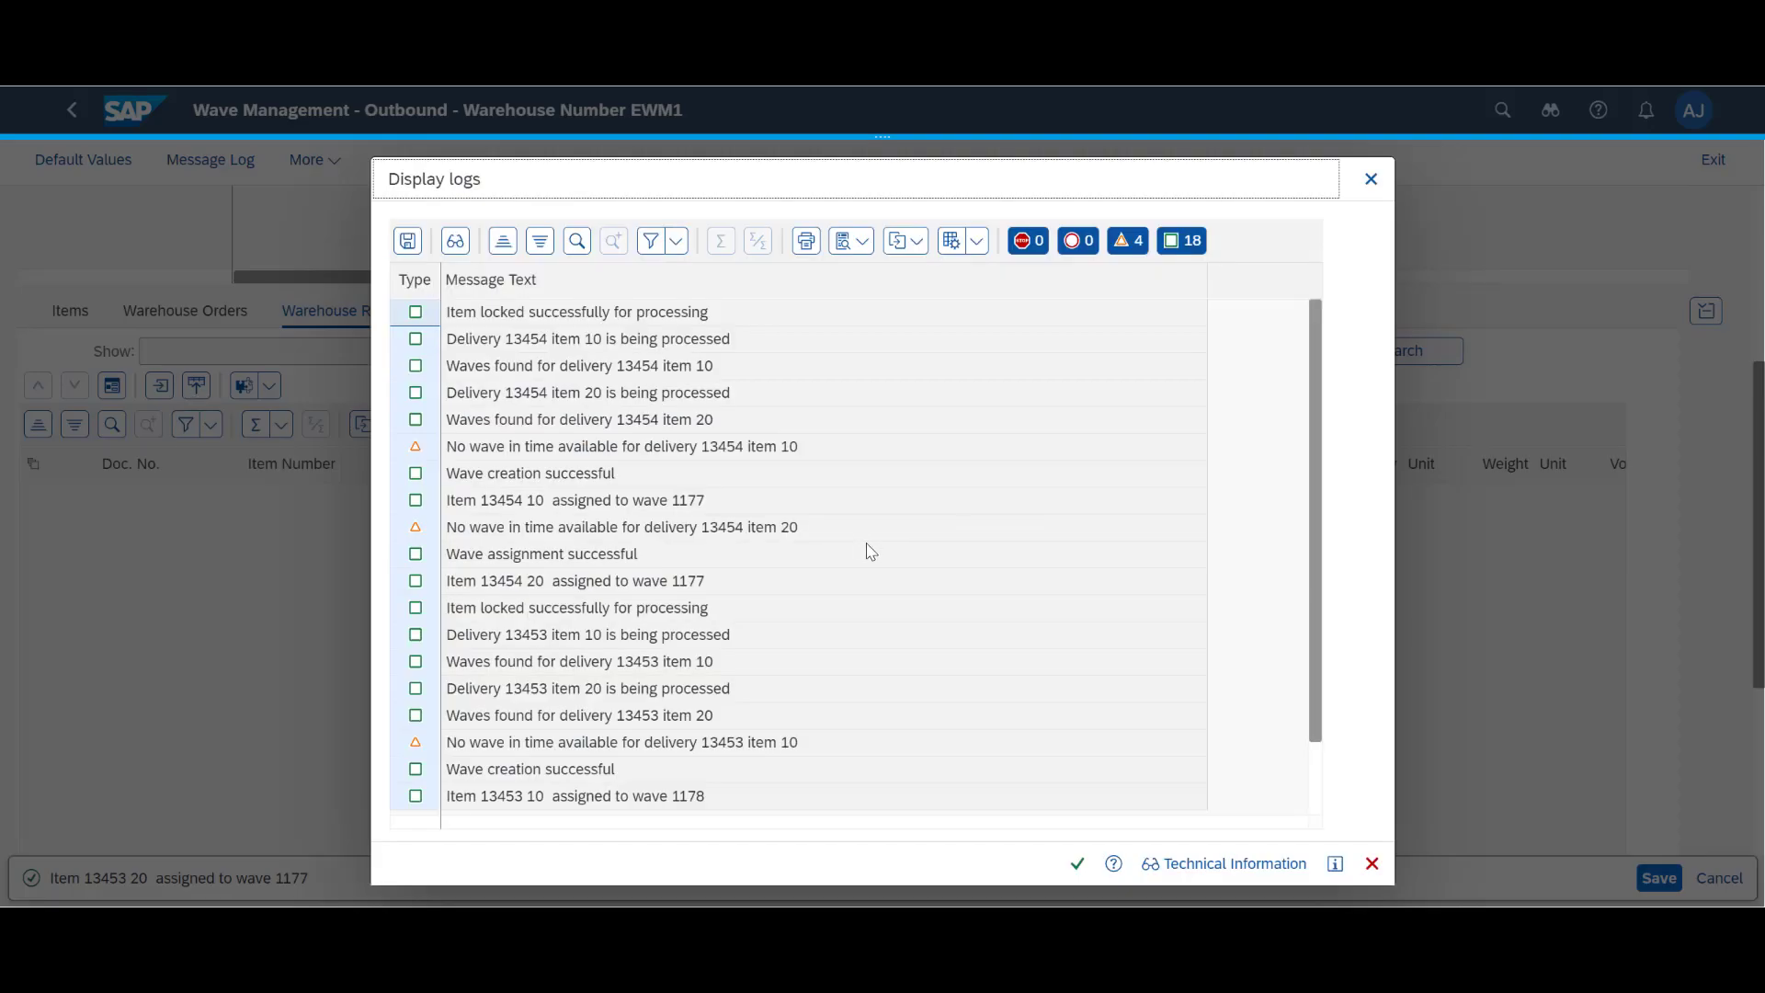
{"action": "scroll", "coordinate": [871, 551], "scroll_direction": "down", "scroll_amount": 1}
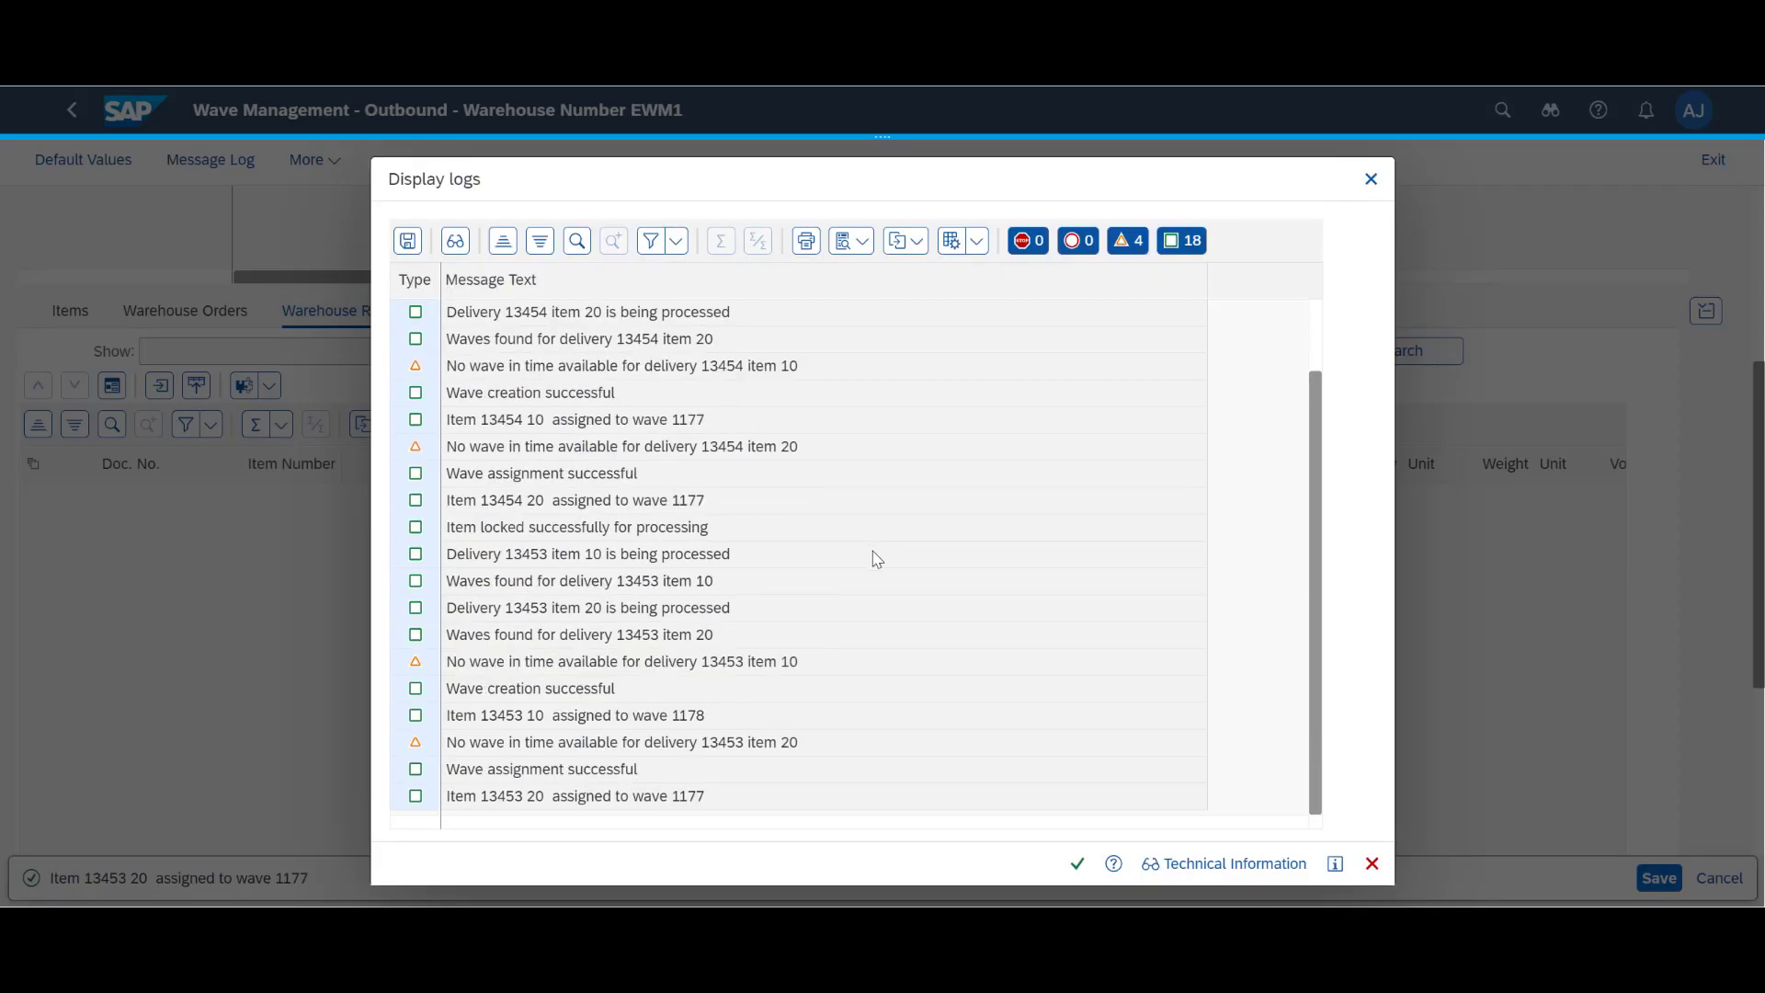
{"action": "left_click", "coordinate": [1076, 864]}
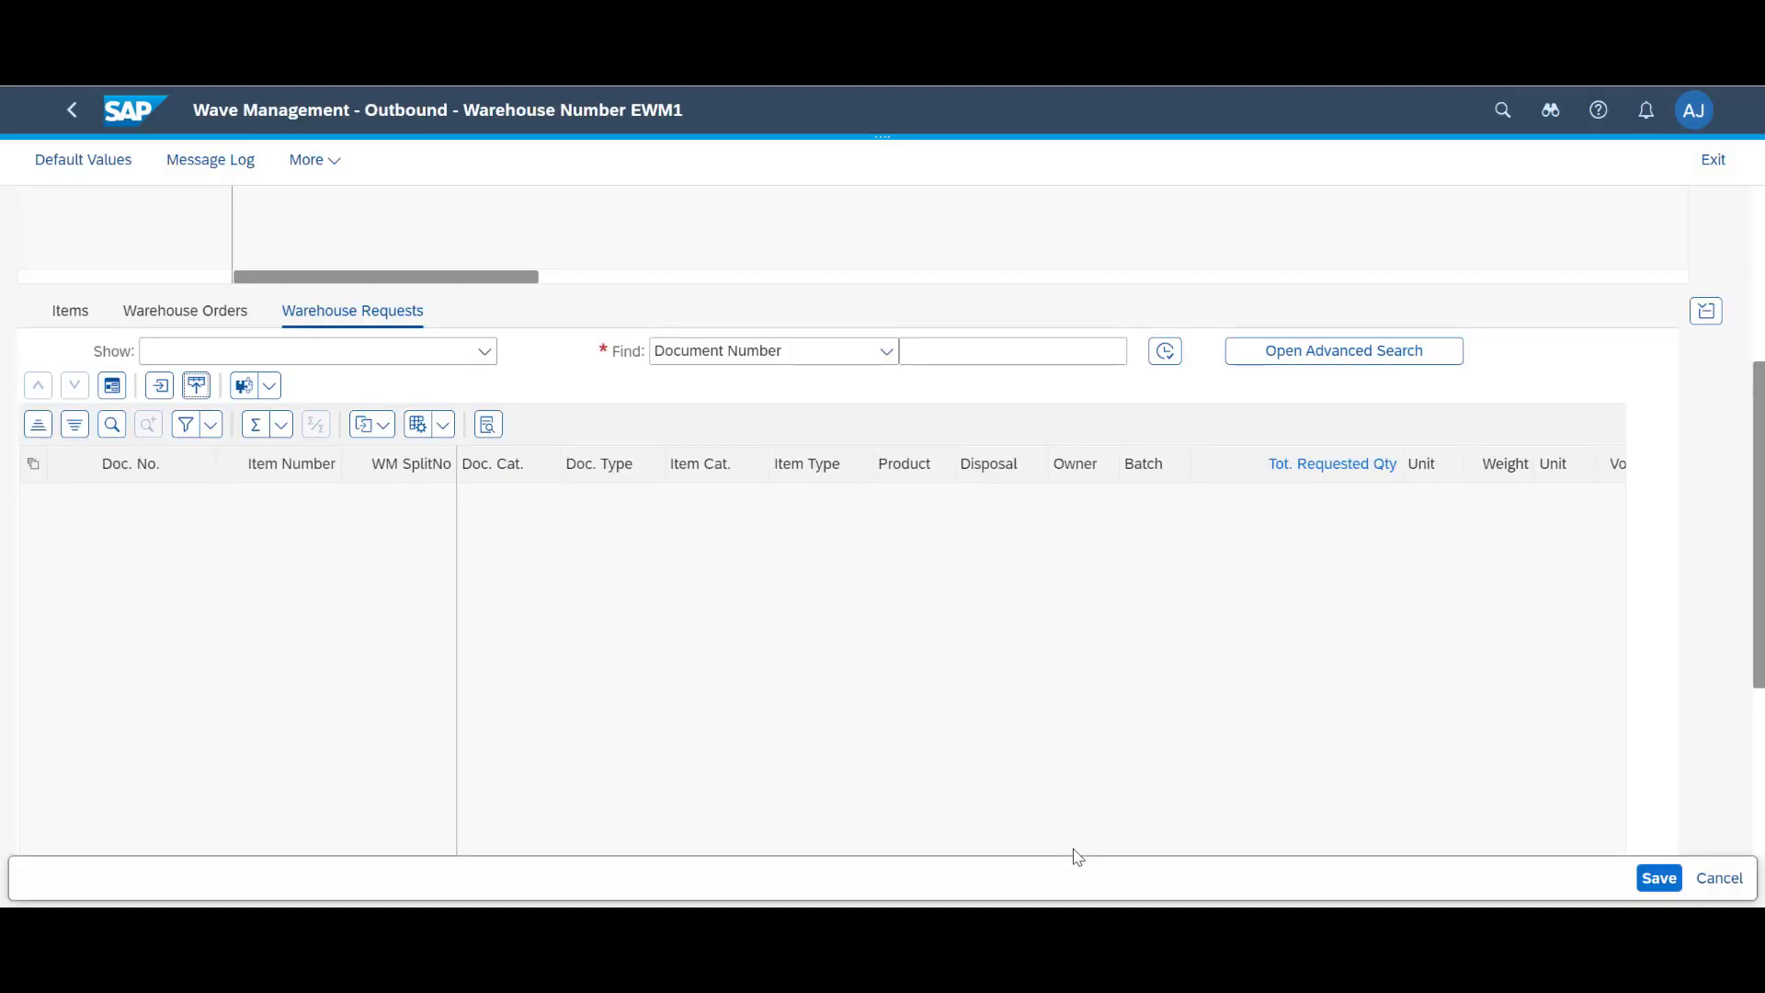
{"action": "left_click", "coordinate": [391, 405]}
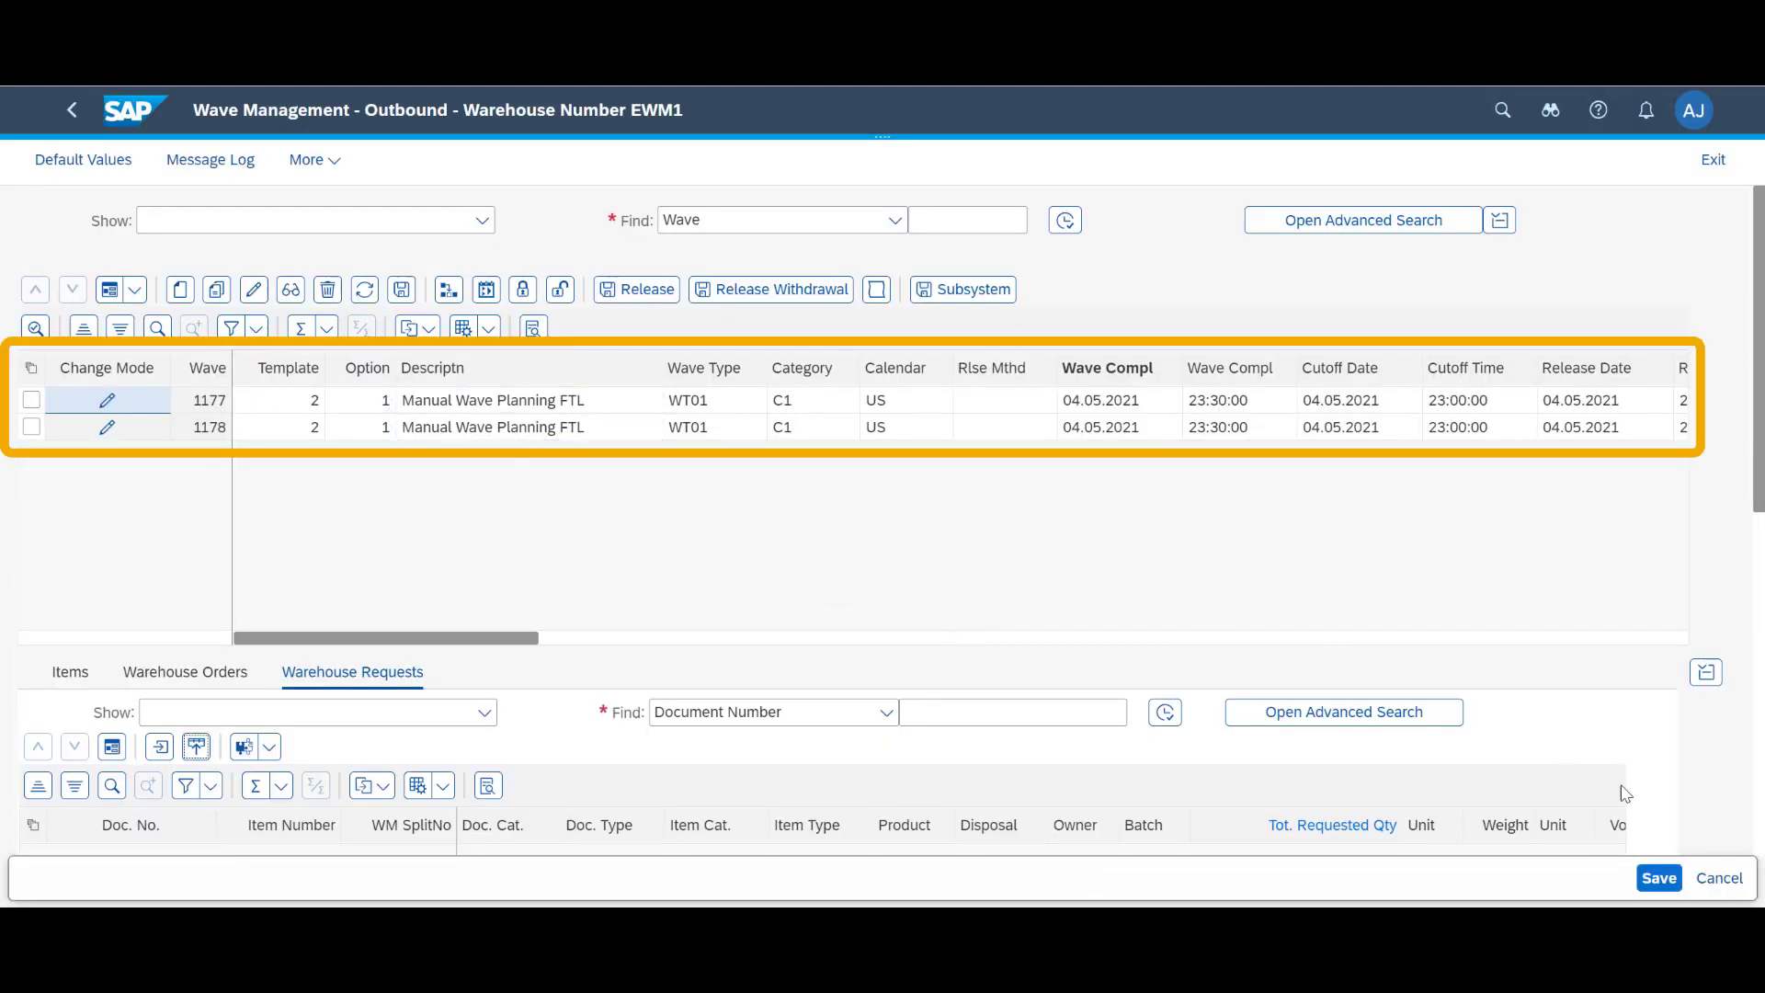
{"action": "left_click", "coordinate": [1655, 880]}
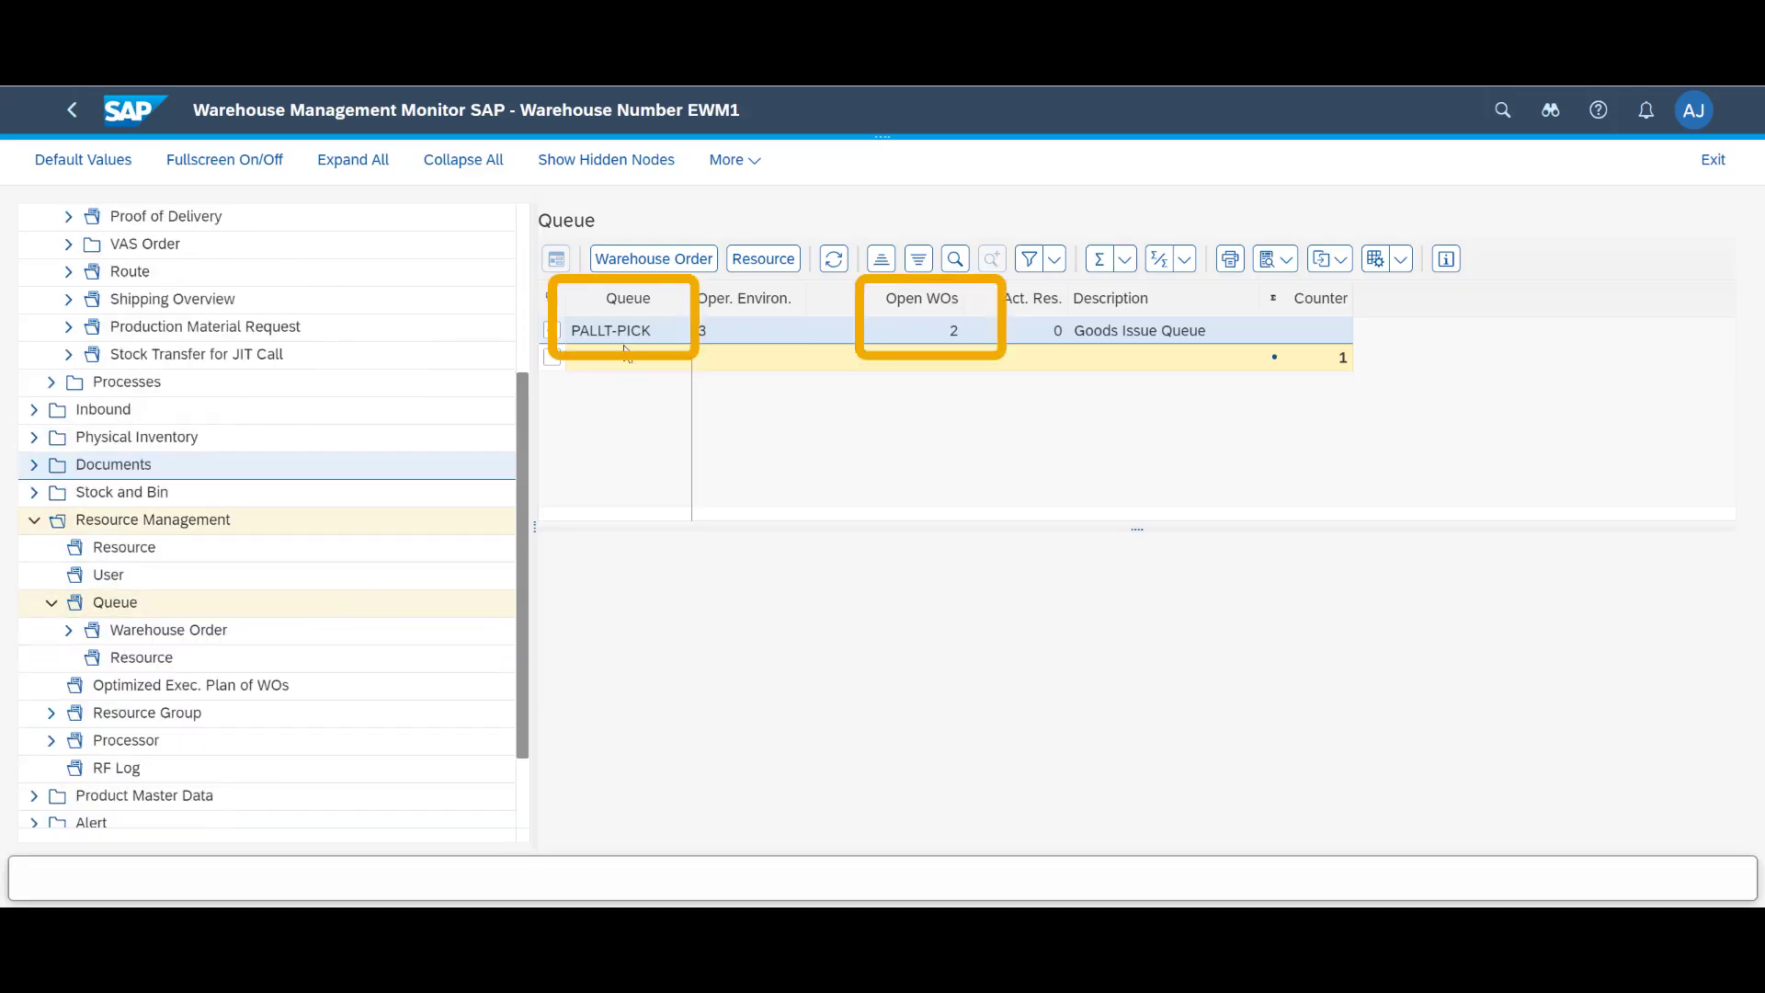
List the warehouse tasks for waves 1177 to 1178 in the monitor
{"action": "scroll", "coordinate": [225, 379], "scroll_direction": "up", "scroll_amount": 3}
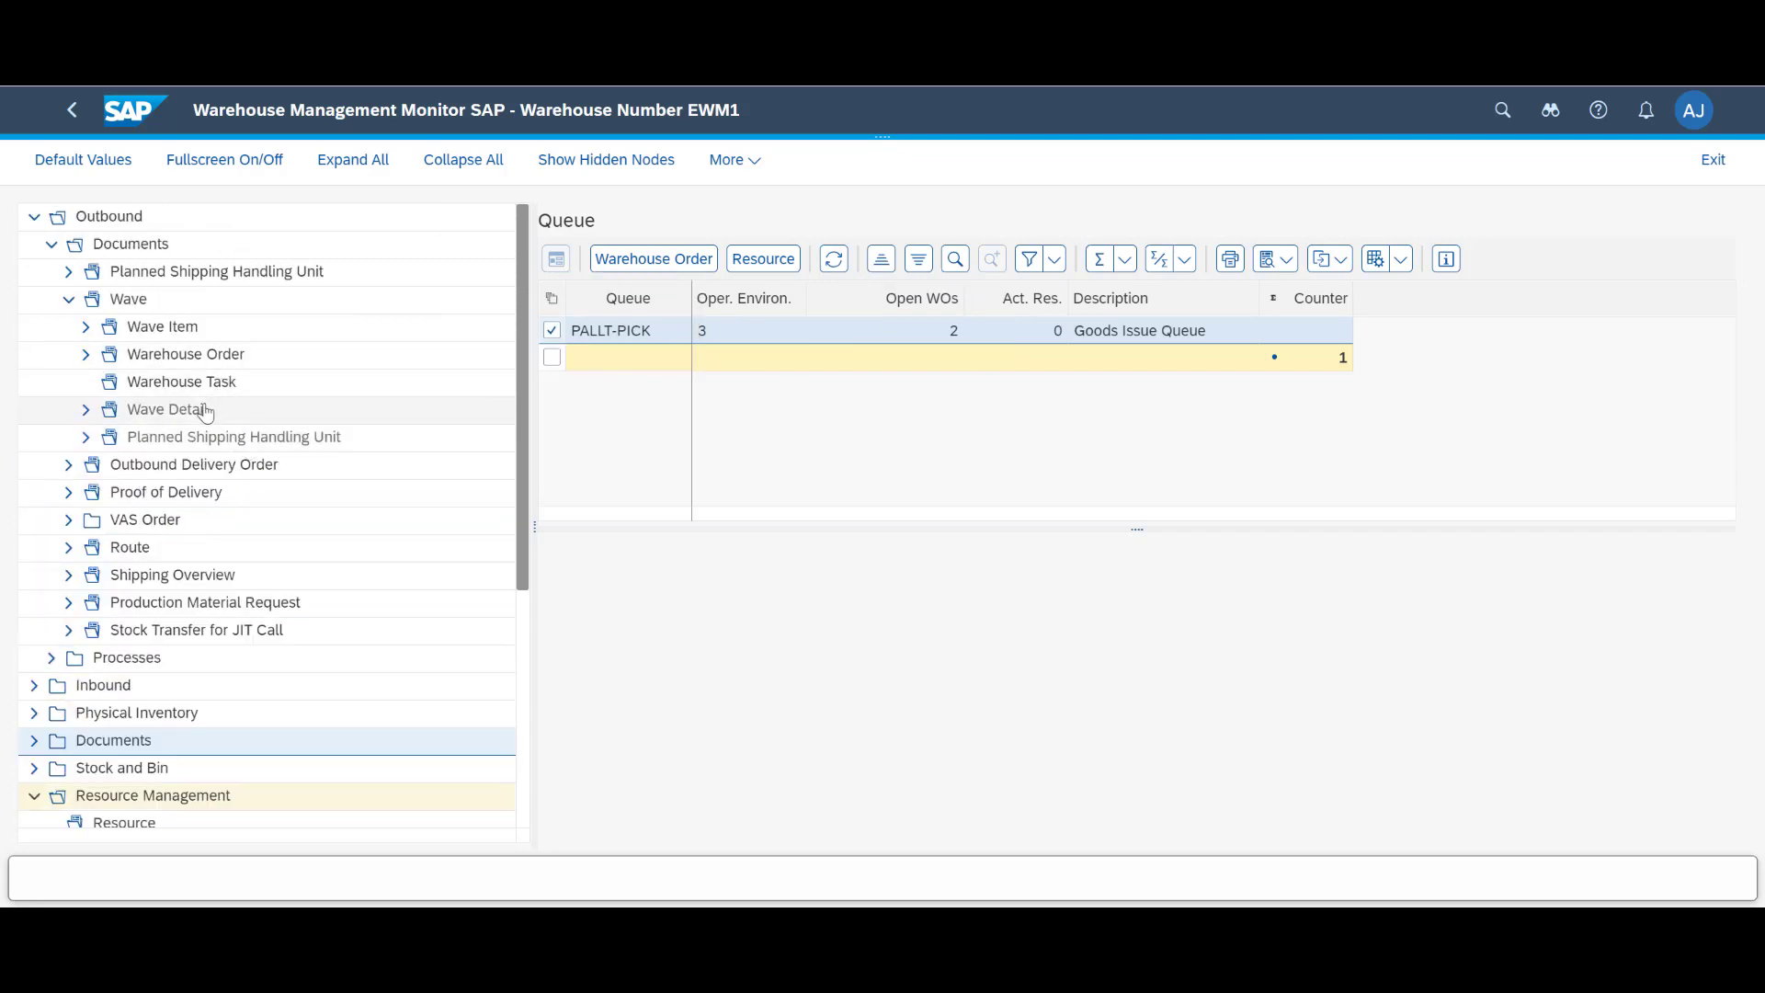
{"action": "left_click", "coordinate": [181, 383]}
{"action": "left_click", "coordinate": [443, 395]}
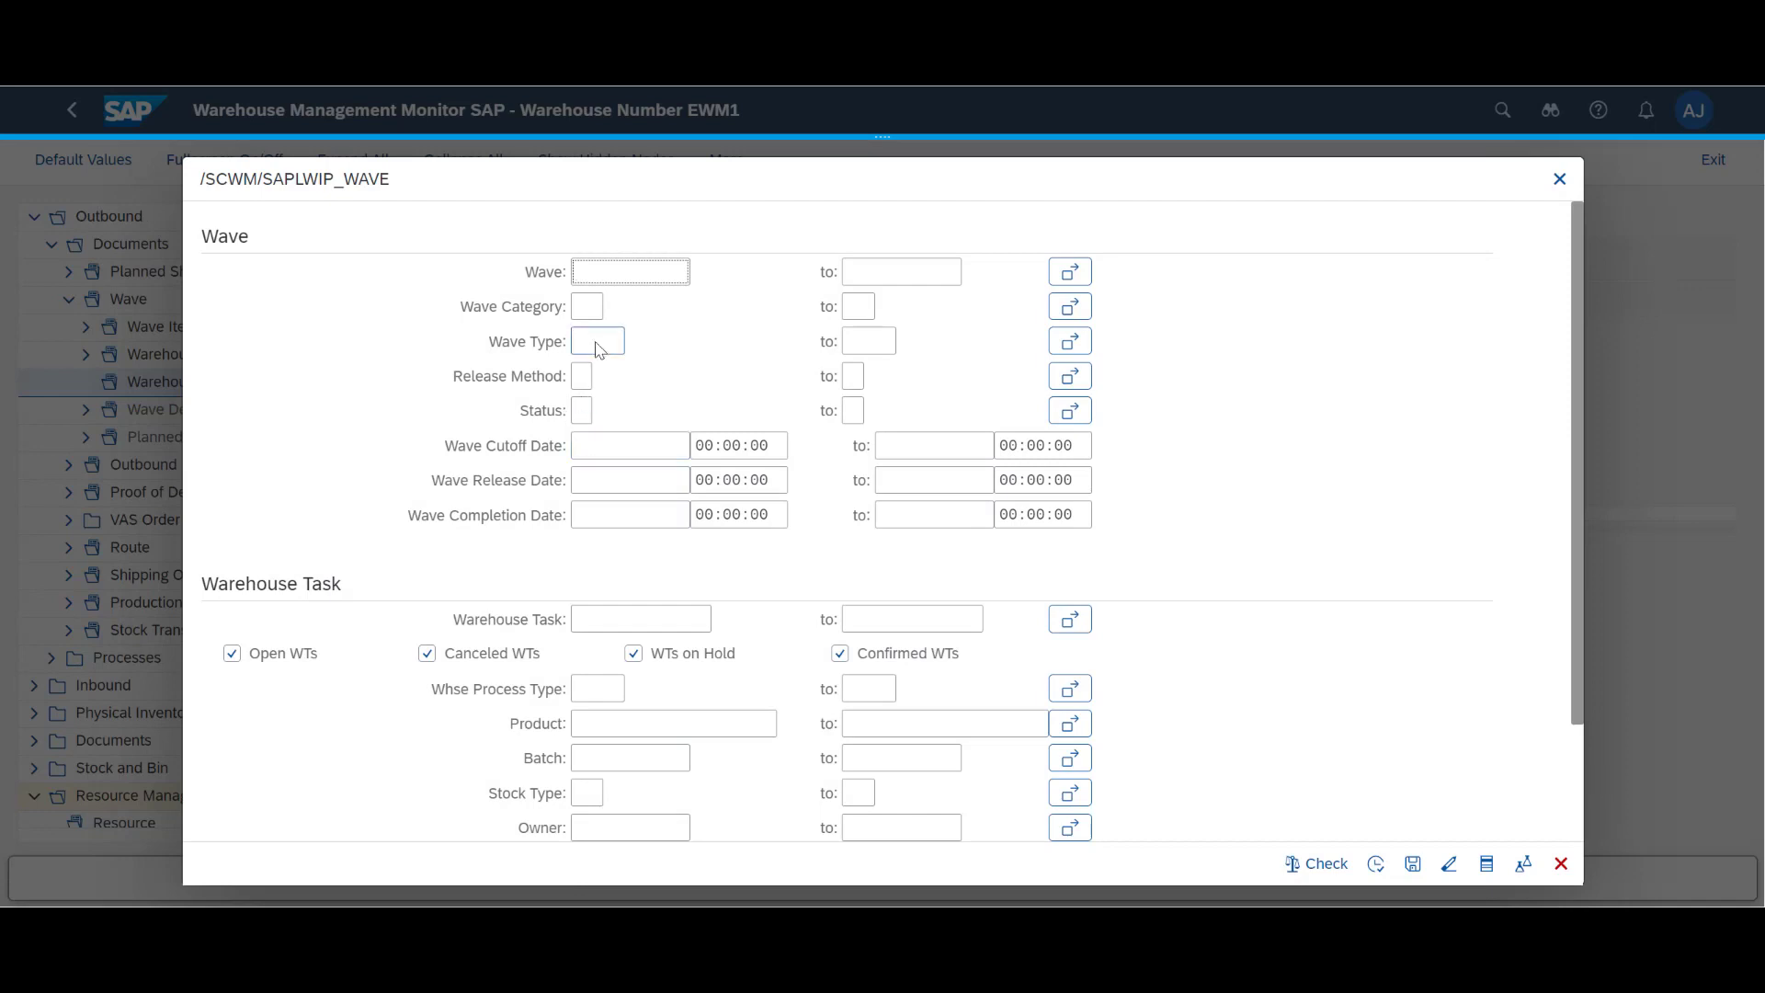
{"action": "type", "text": "1177"}
{"action": "key", "text": "Tab"}
{"action": "type", "text": "1178"}
{"action": "key", "text": "Tab"}
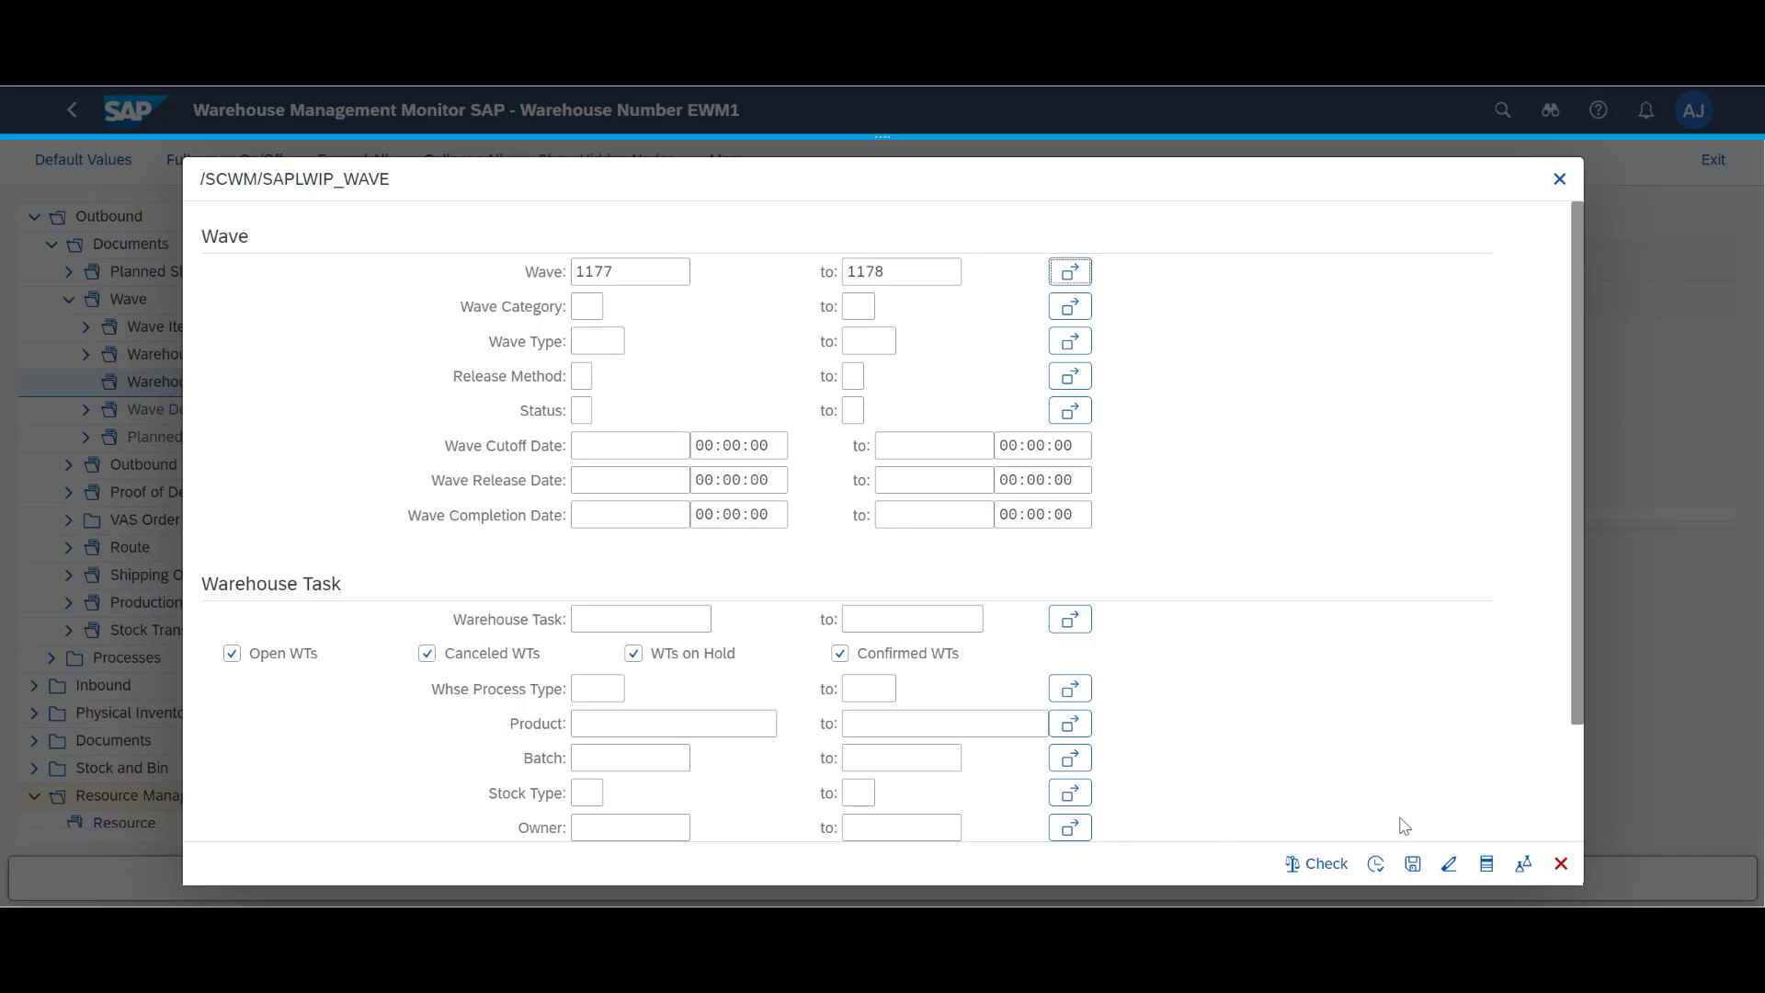
{"action": "left_click", "coordinate": [1376, 863]}
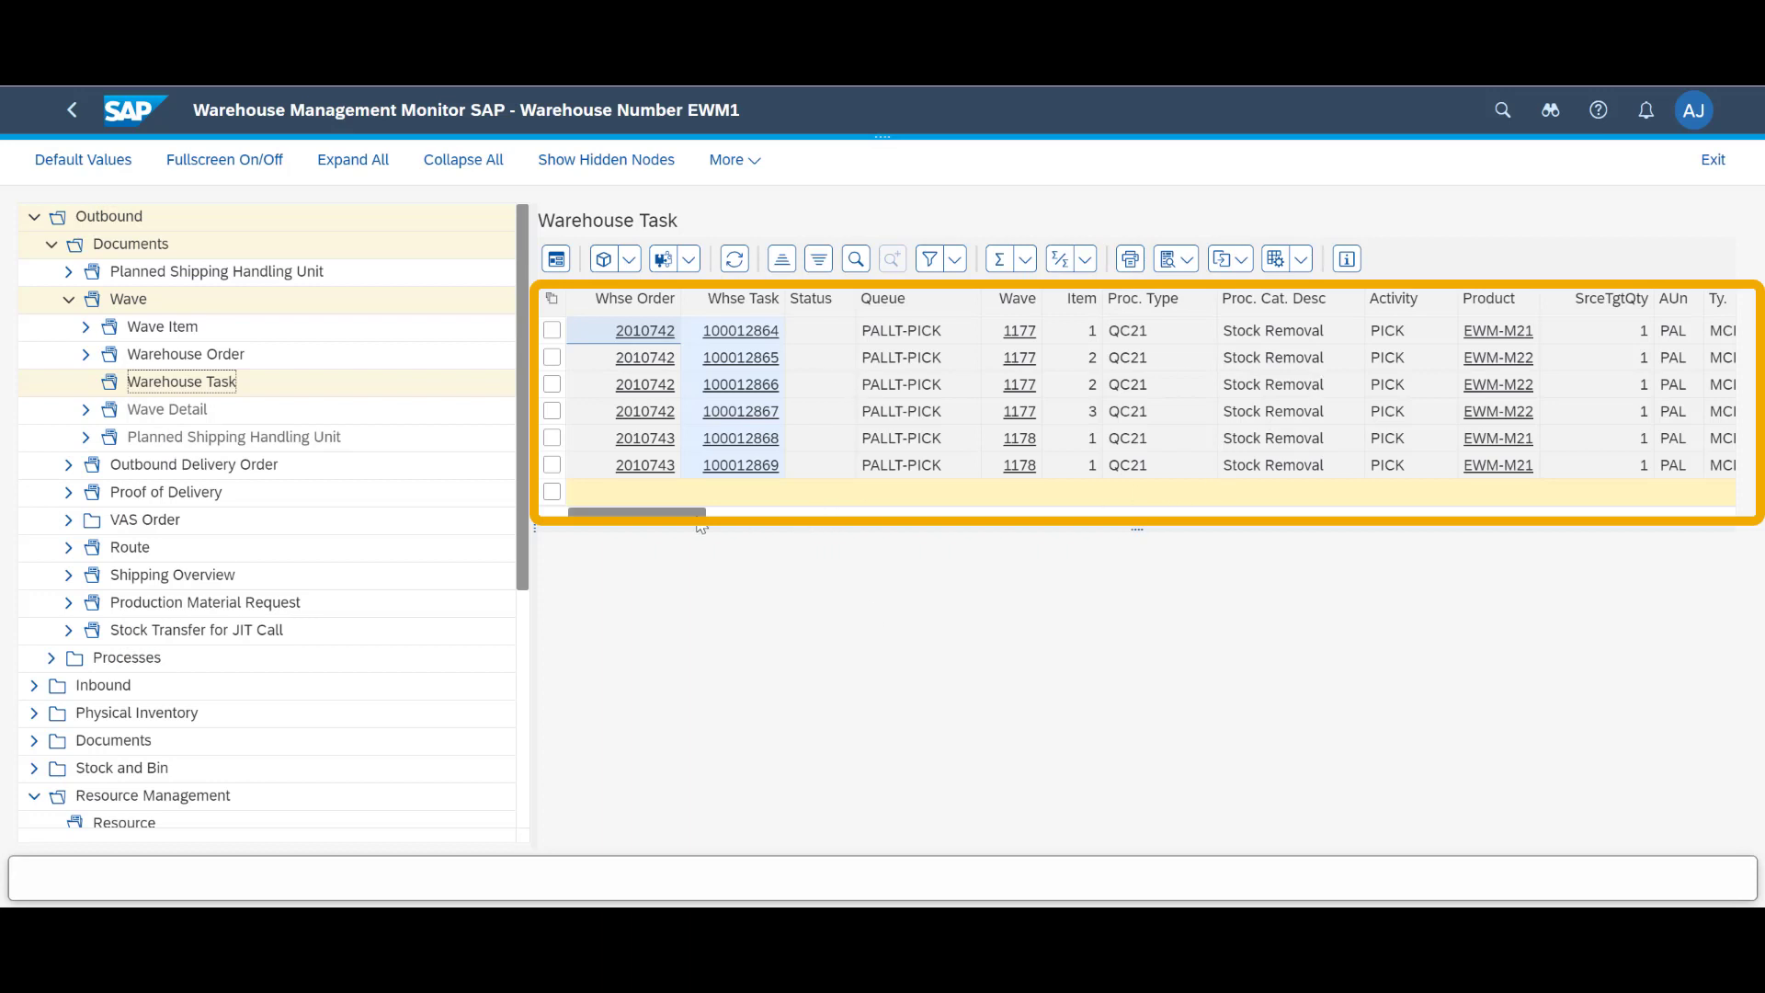
{"action": "mouse_move", "coordinate": [718, 527]}
{"action": "left_mouse_down"}
{"action": "mouse_move", "coordinate": [774, 528]}
{"action": "mouse_move", "coordinate": [684, 525]}
{"action": "left_mouse_up"}
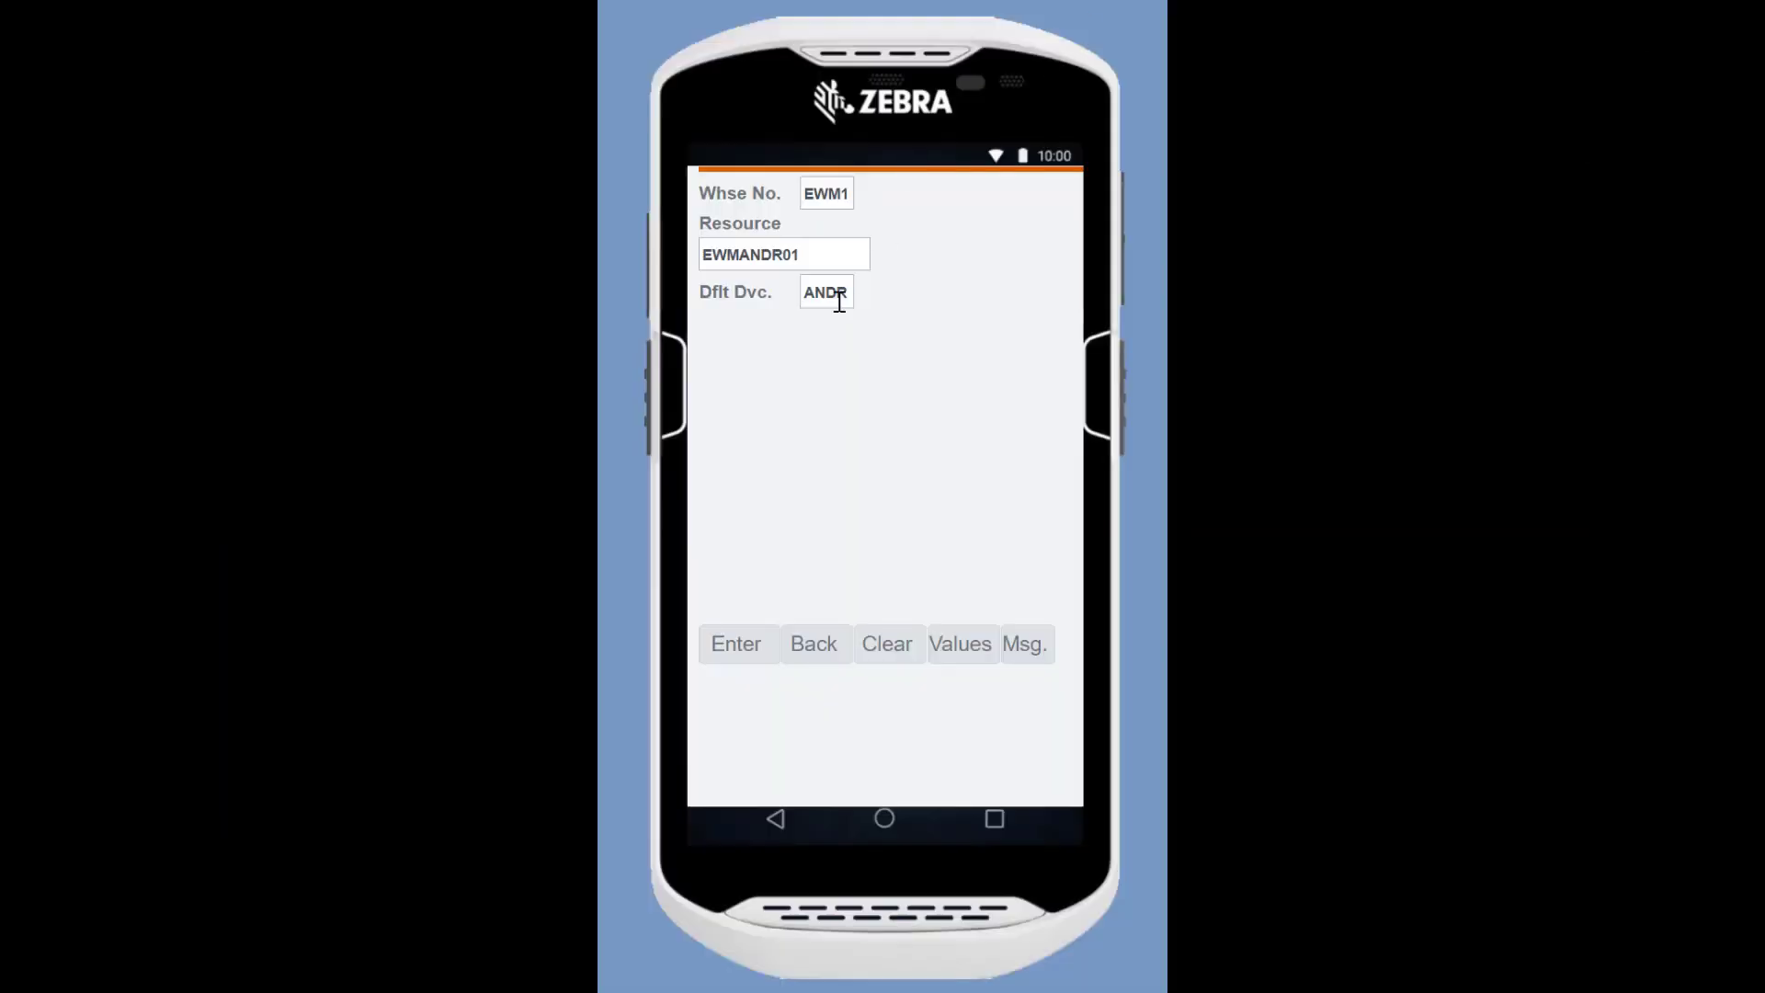
Log on to RF and start system-guided picking from queue PALLT-PICK
{"action": "left_click", "coordinate": [840, 293]}
{"action": "key", "text": "Return"}
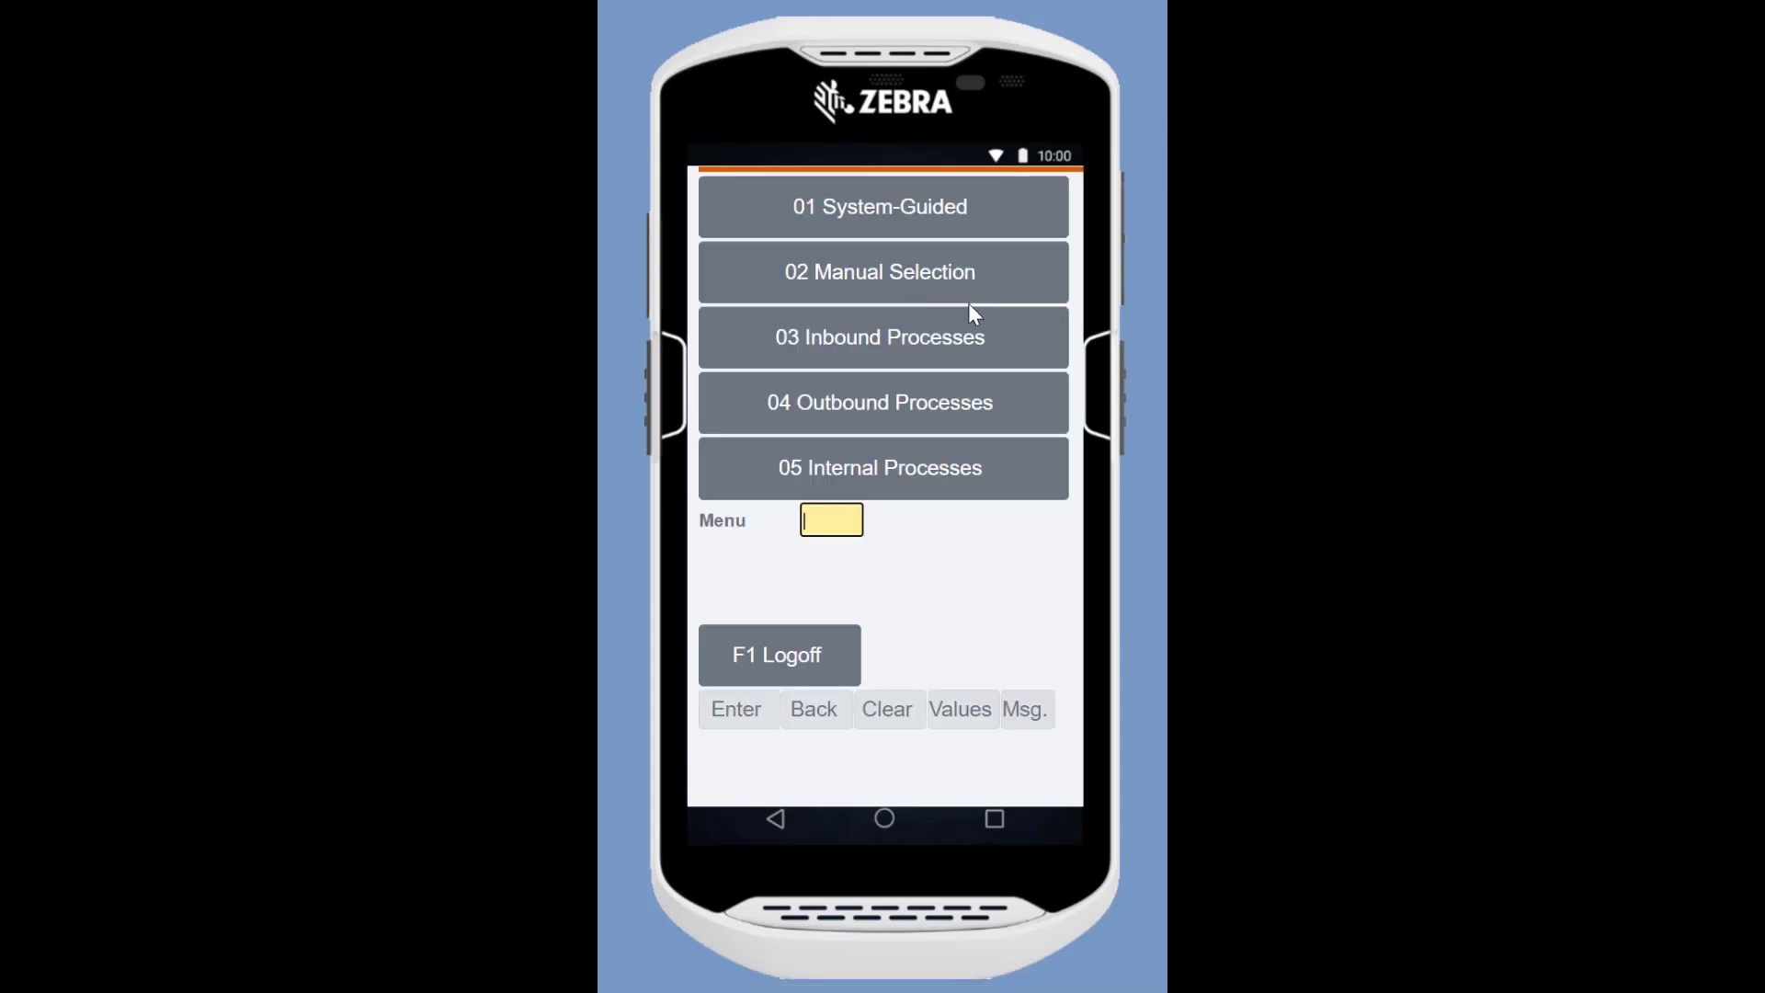
{"action": "left_click", "coordinate": [951, 405]}
{"action": "left_click", "coordinate": [901, 221]}
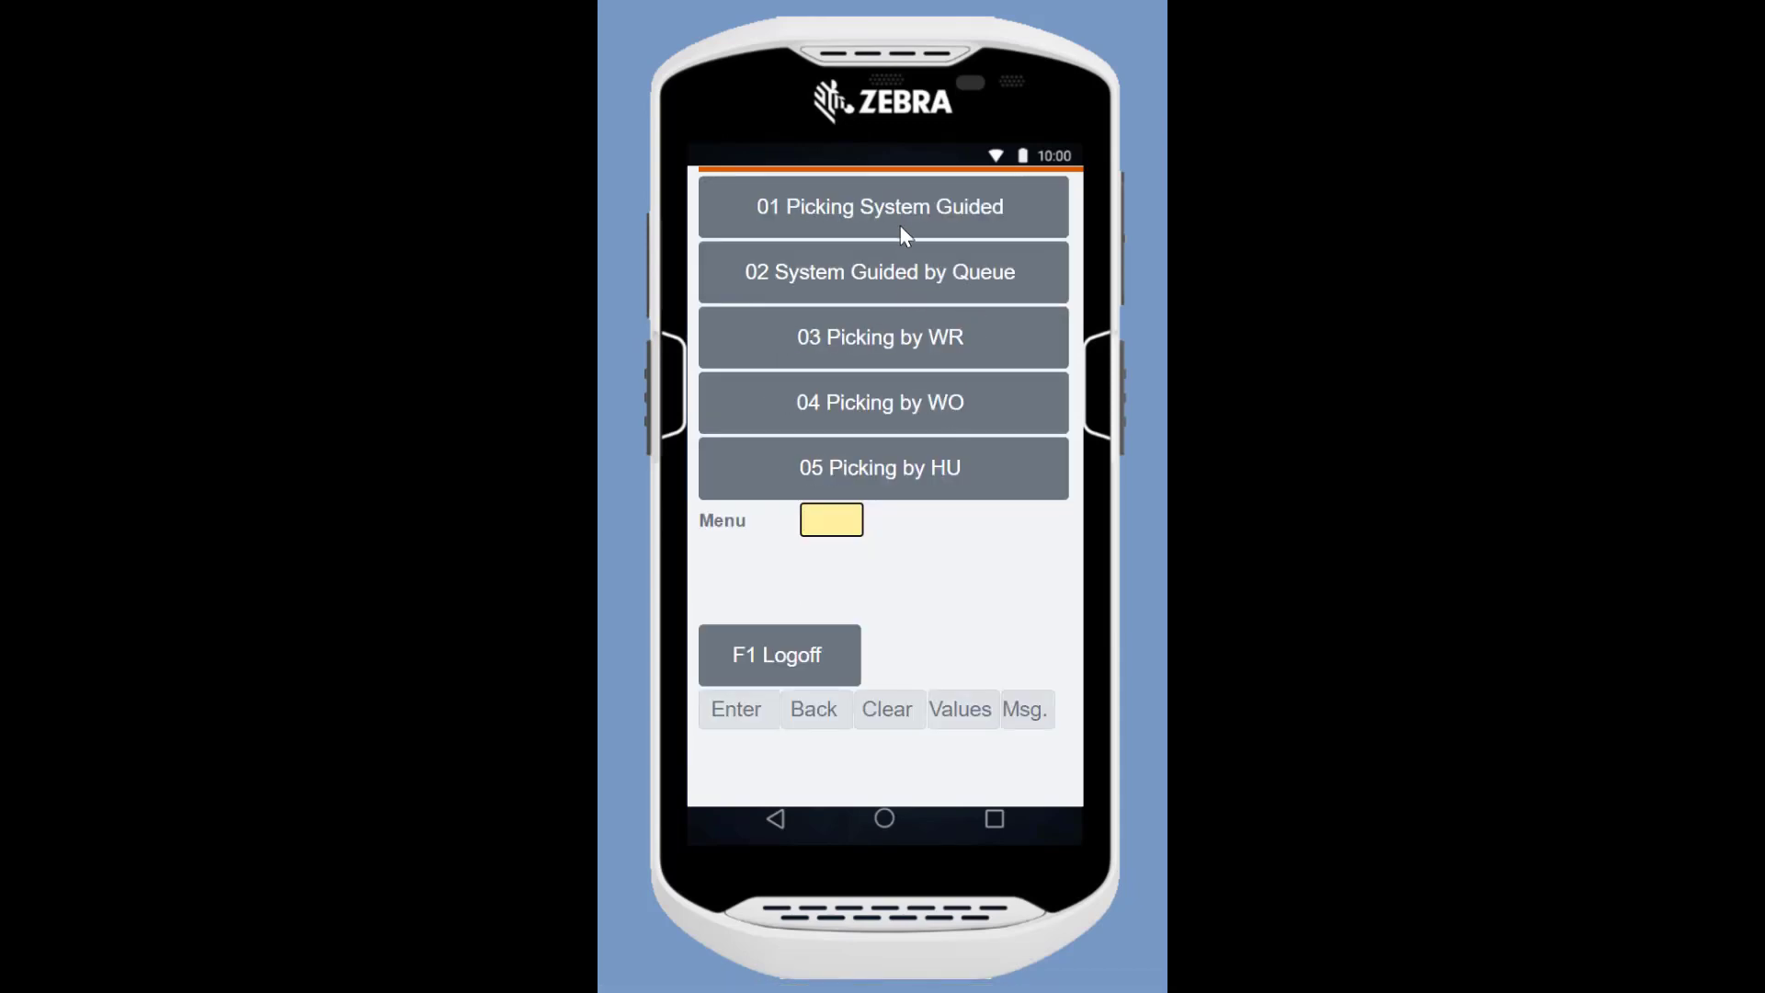
{"action": "left_click", "coordinate": [909, 247]}
{"action": "type", "text": "PALL"}
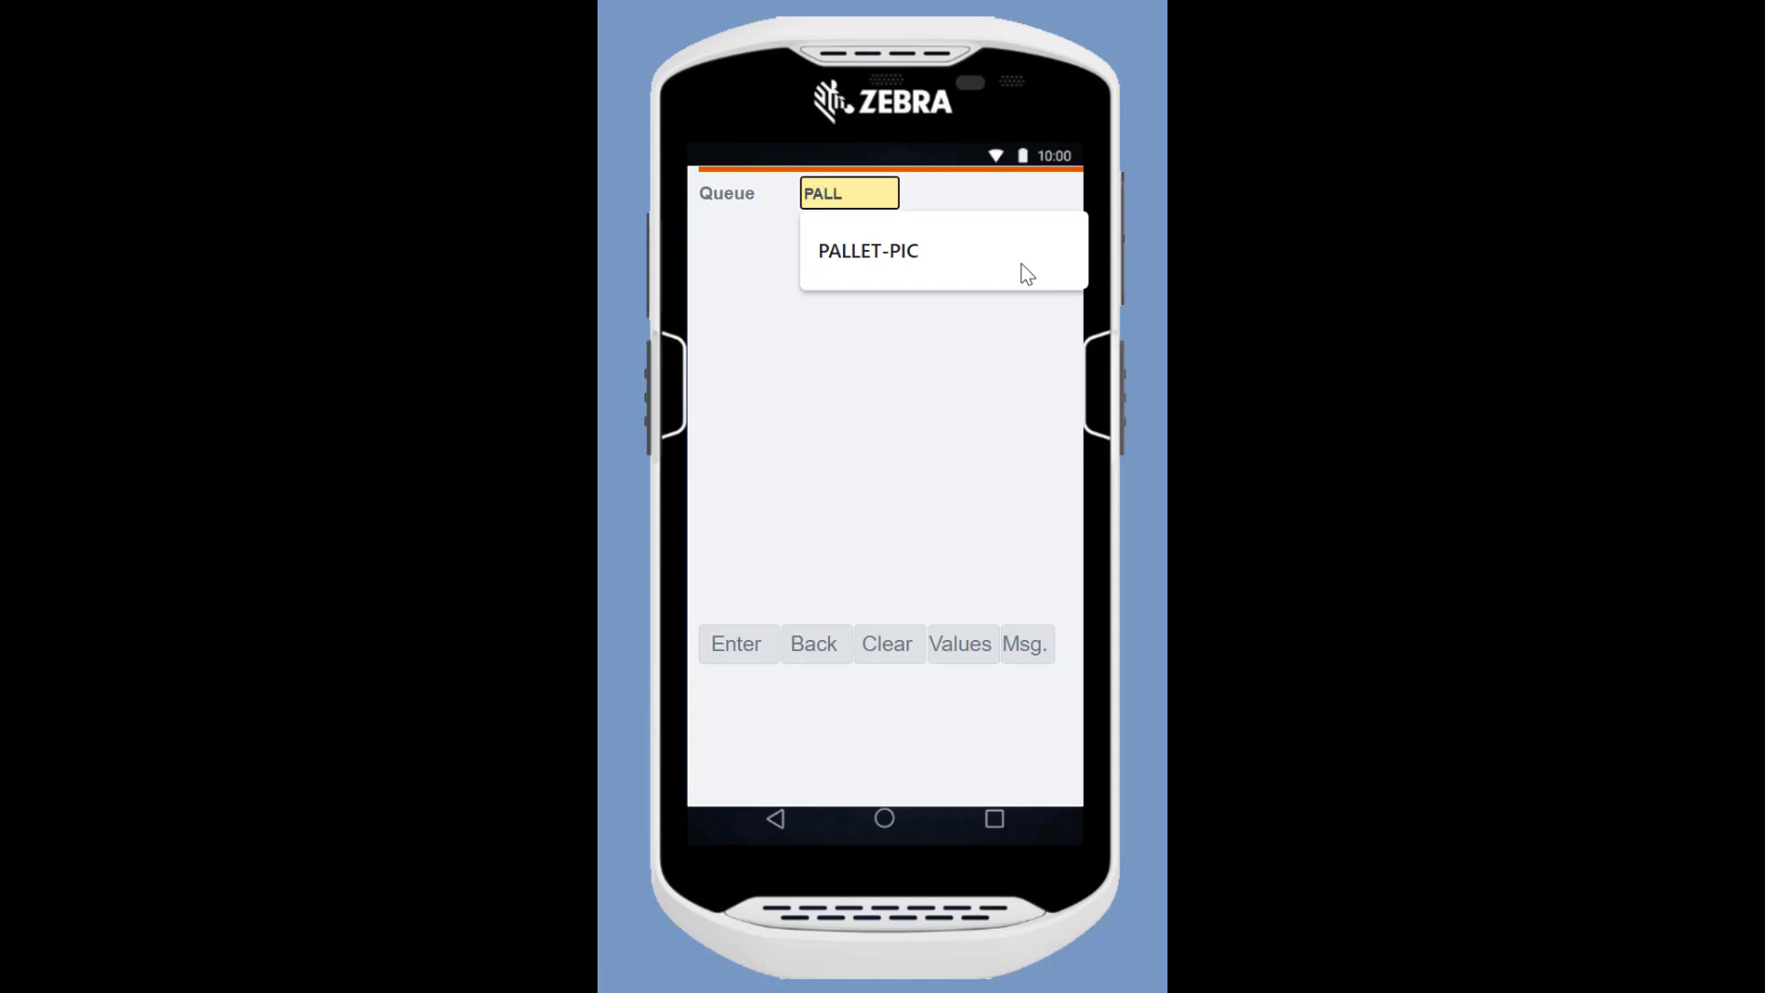
{"action": "type", "text": "T-PICK"}
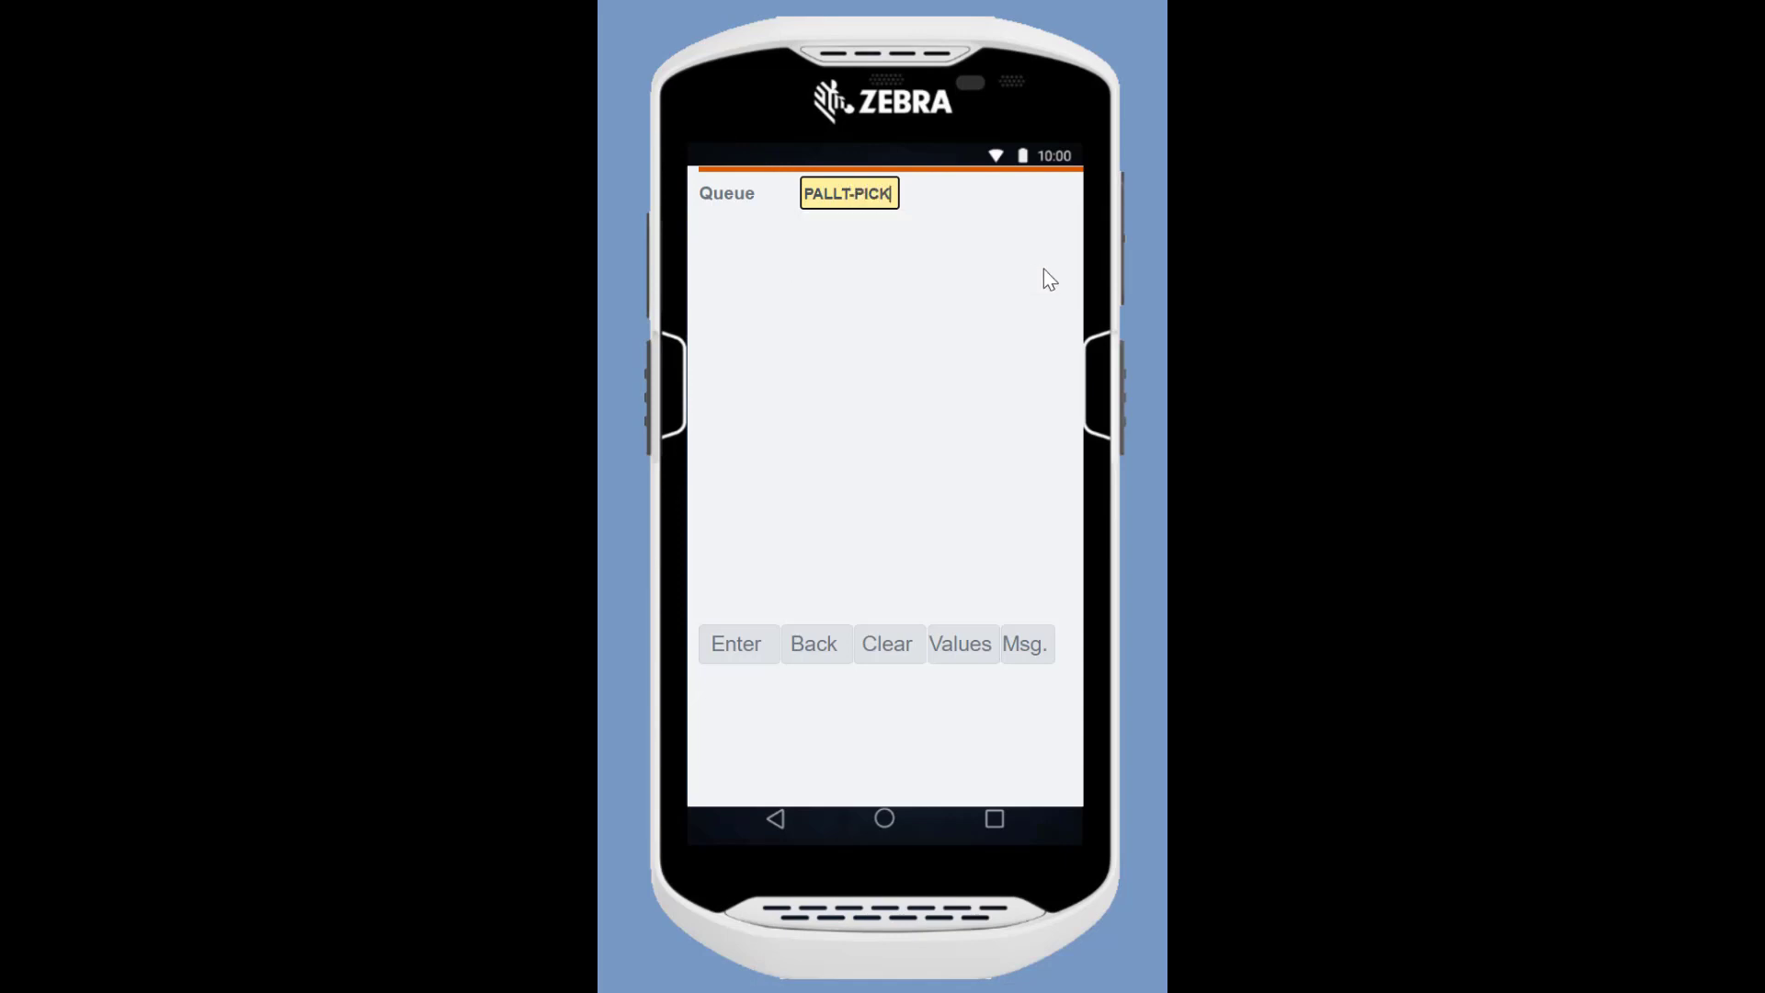
{"action": "key", "text": "Return"}
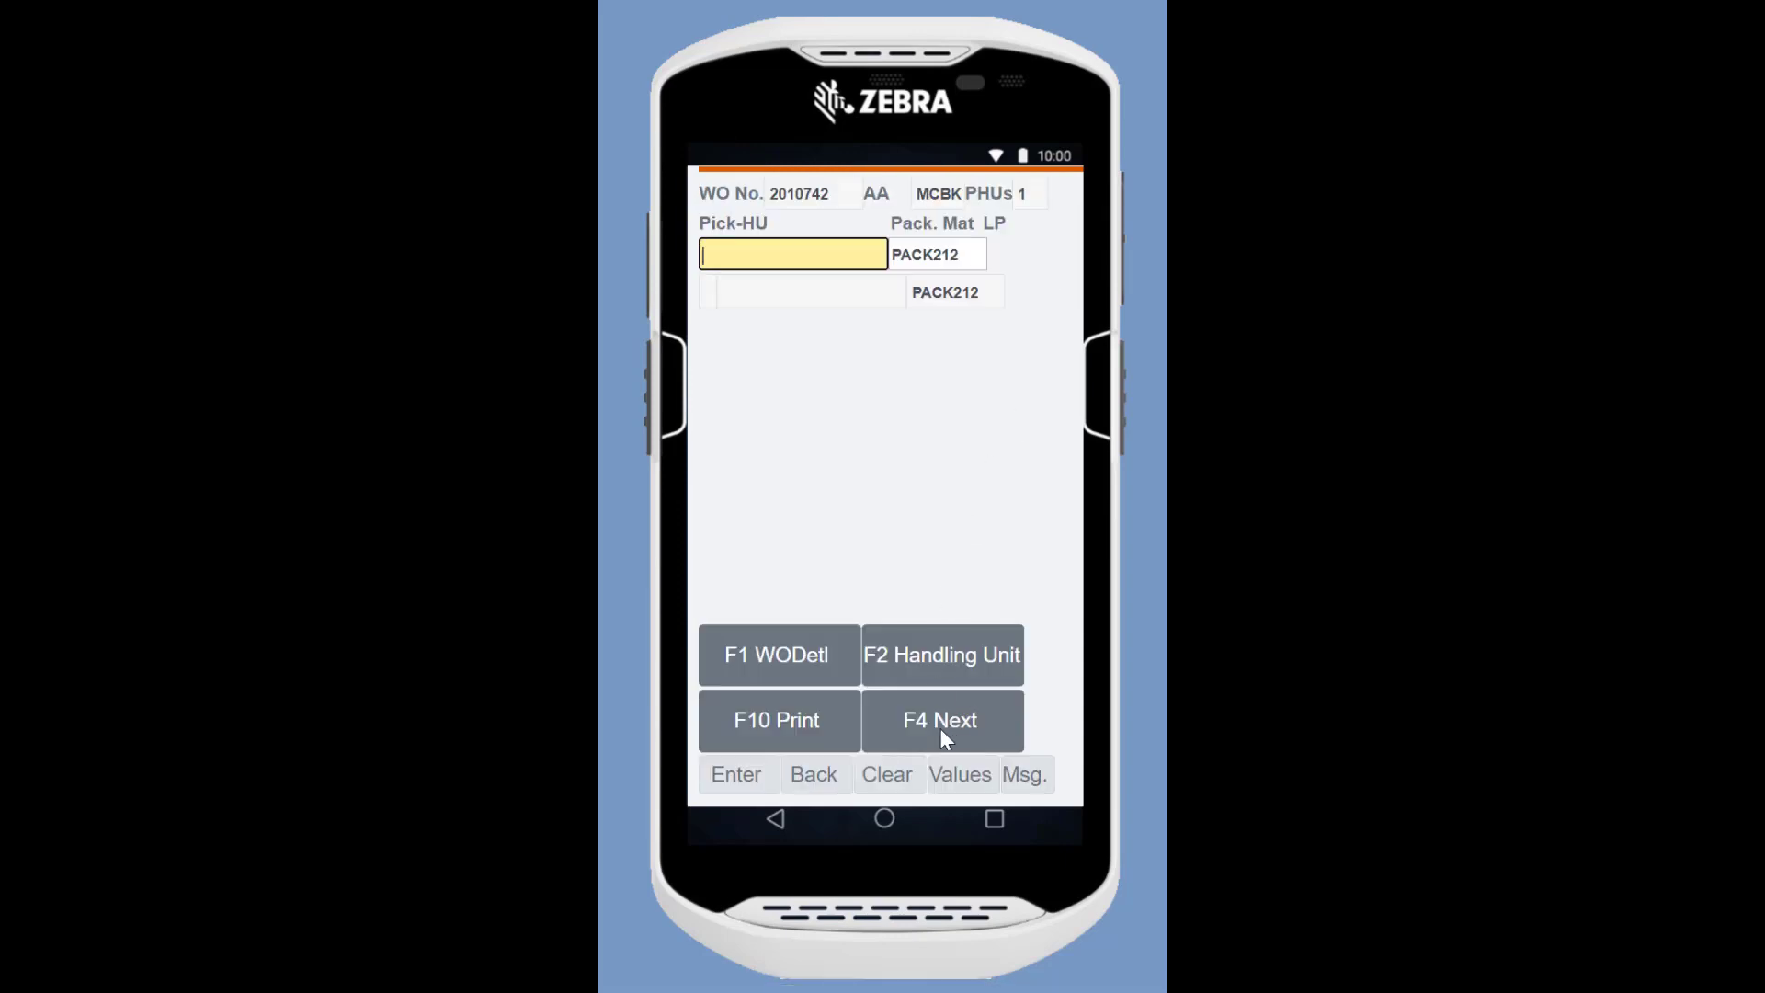
{"action": "left_click", "coordinate": [929, 719]}
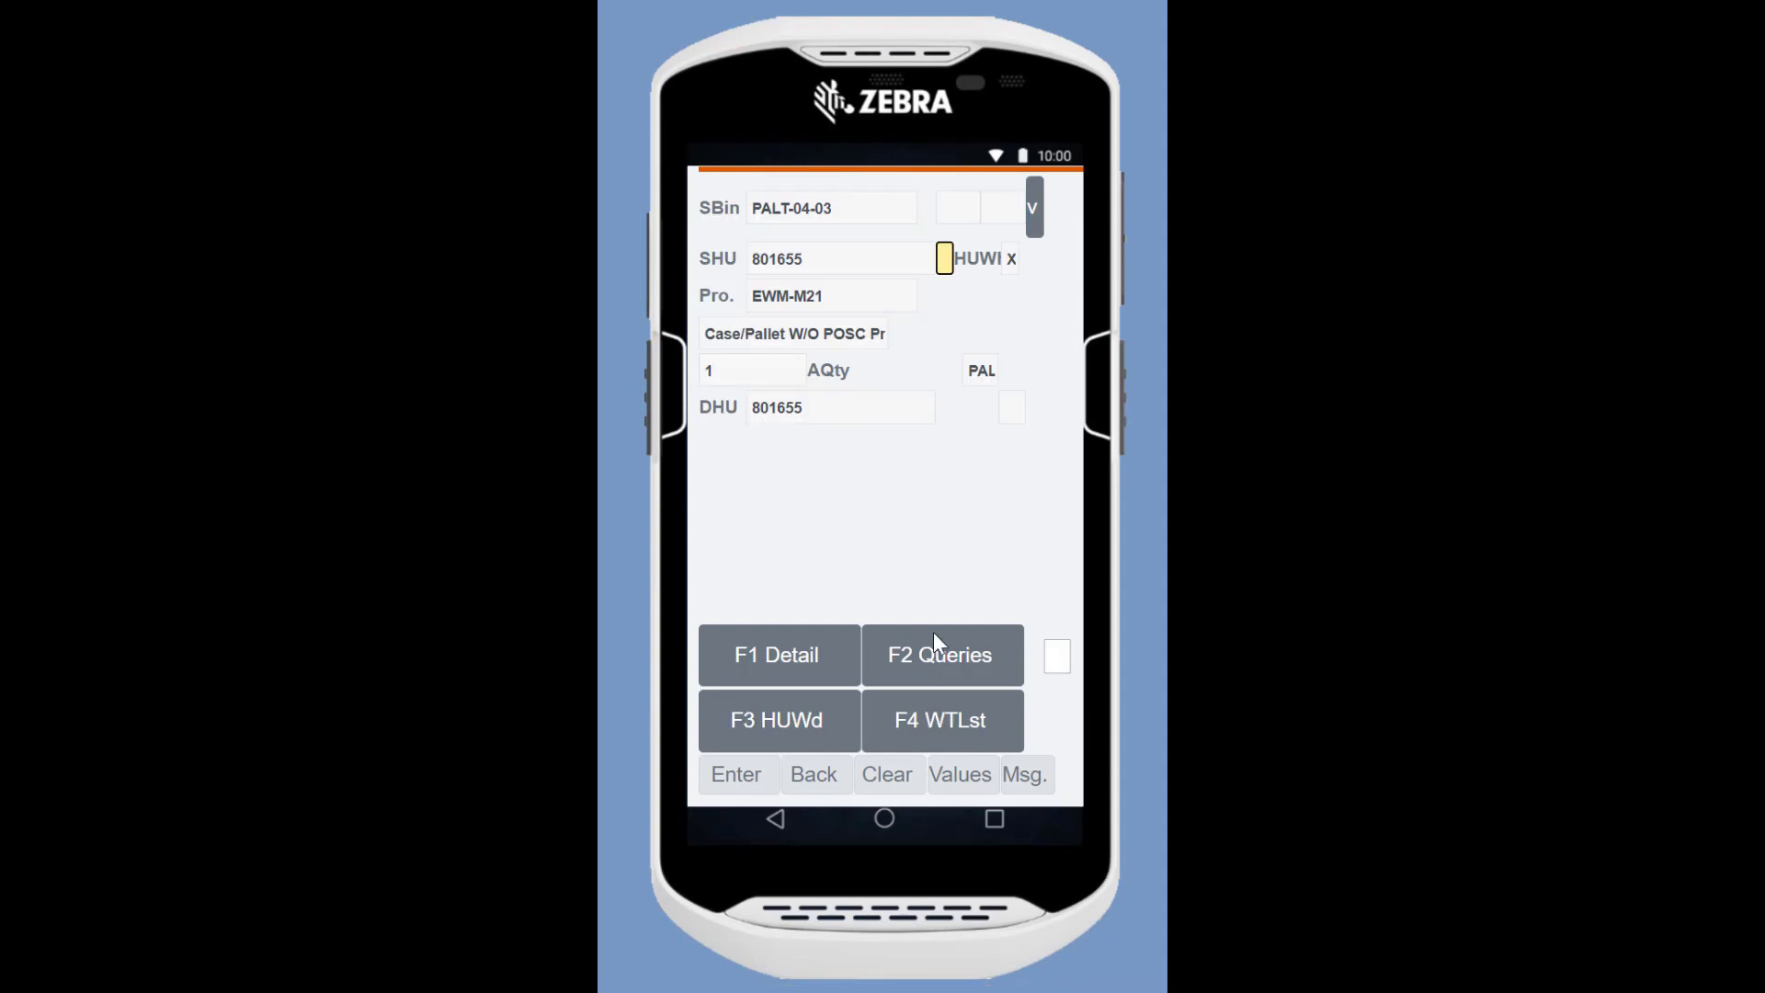
Confirm pallets 801655, 801808, 801825 and 801842 and drop them at GI-YD21-PAL
{"action": "type", "text": "801655"}
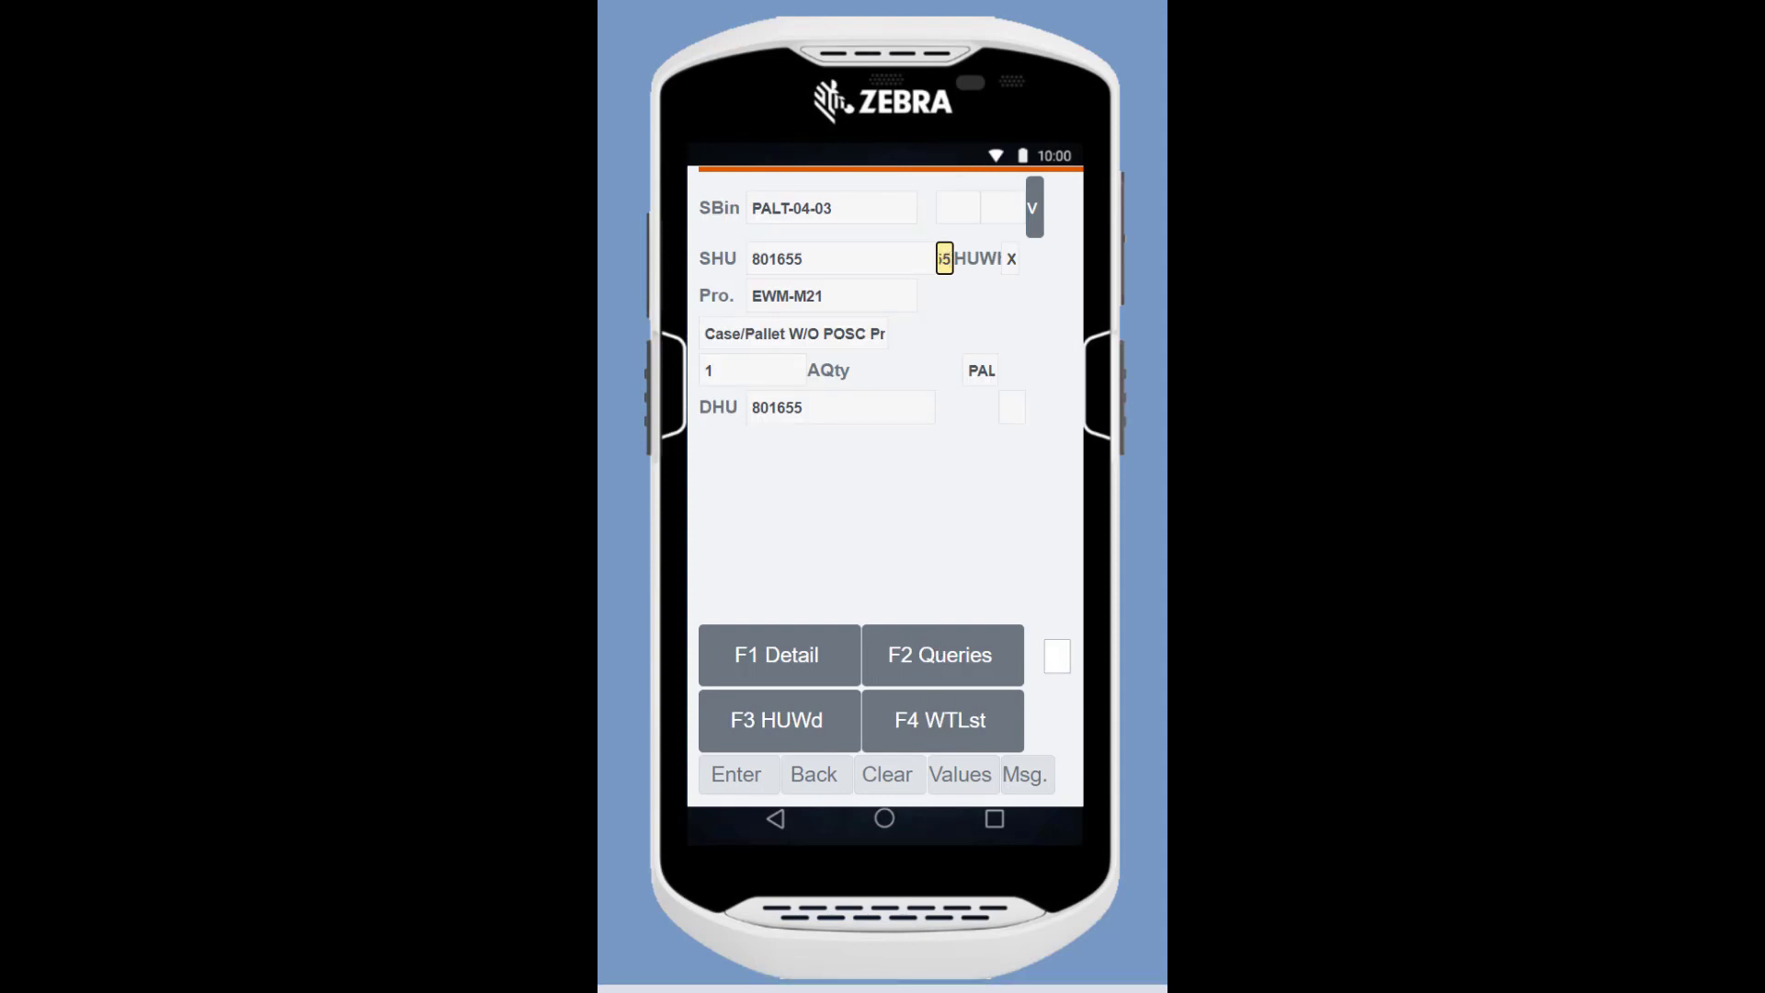
{"action": "key", "text": "Return"}
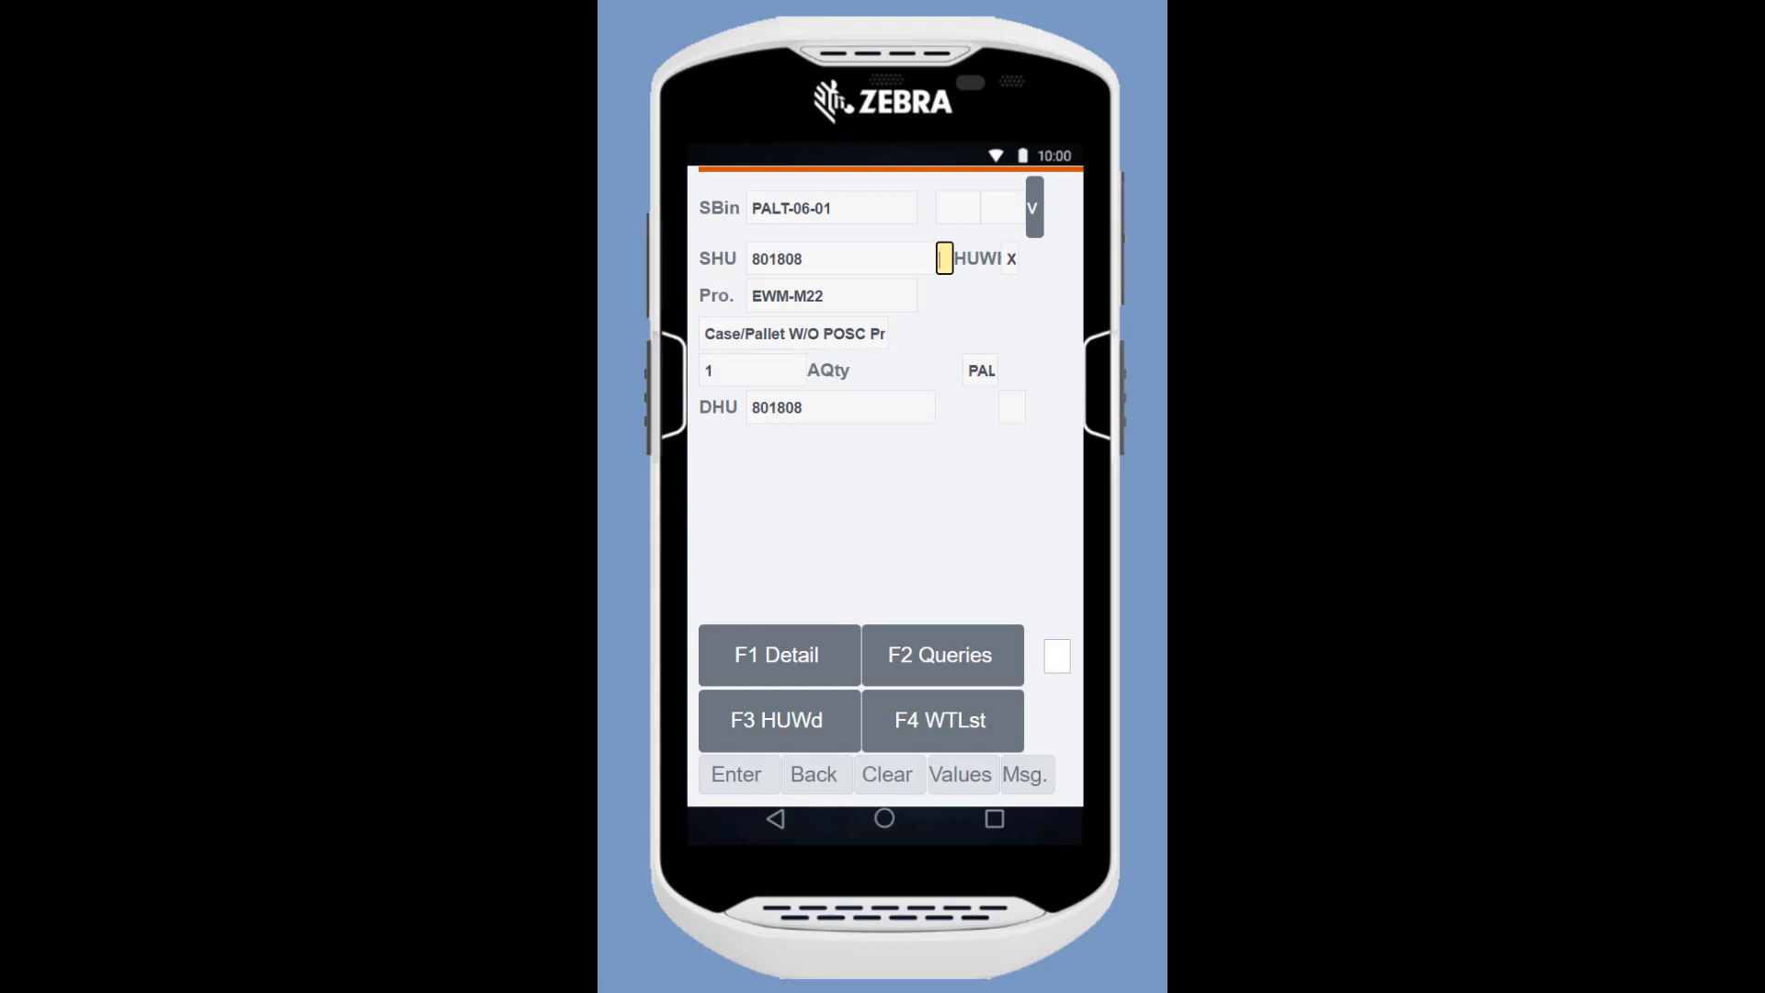
{"action": "type", "text": "801808"}
{"action": "key", "text": "Return"}
{"action": "type", "text": "801825"}
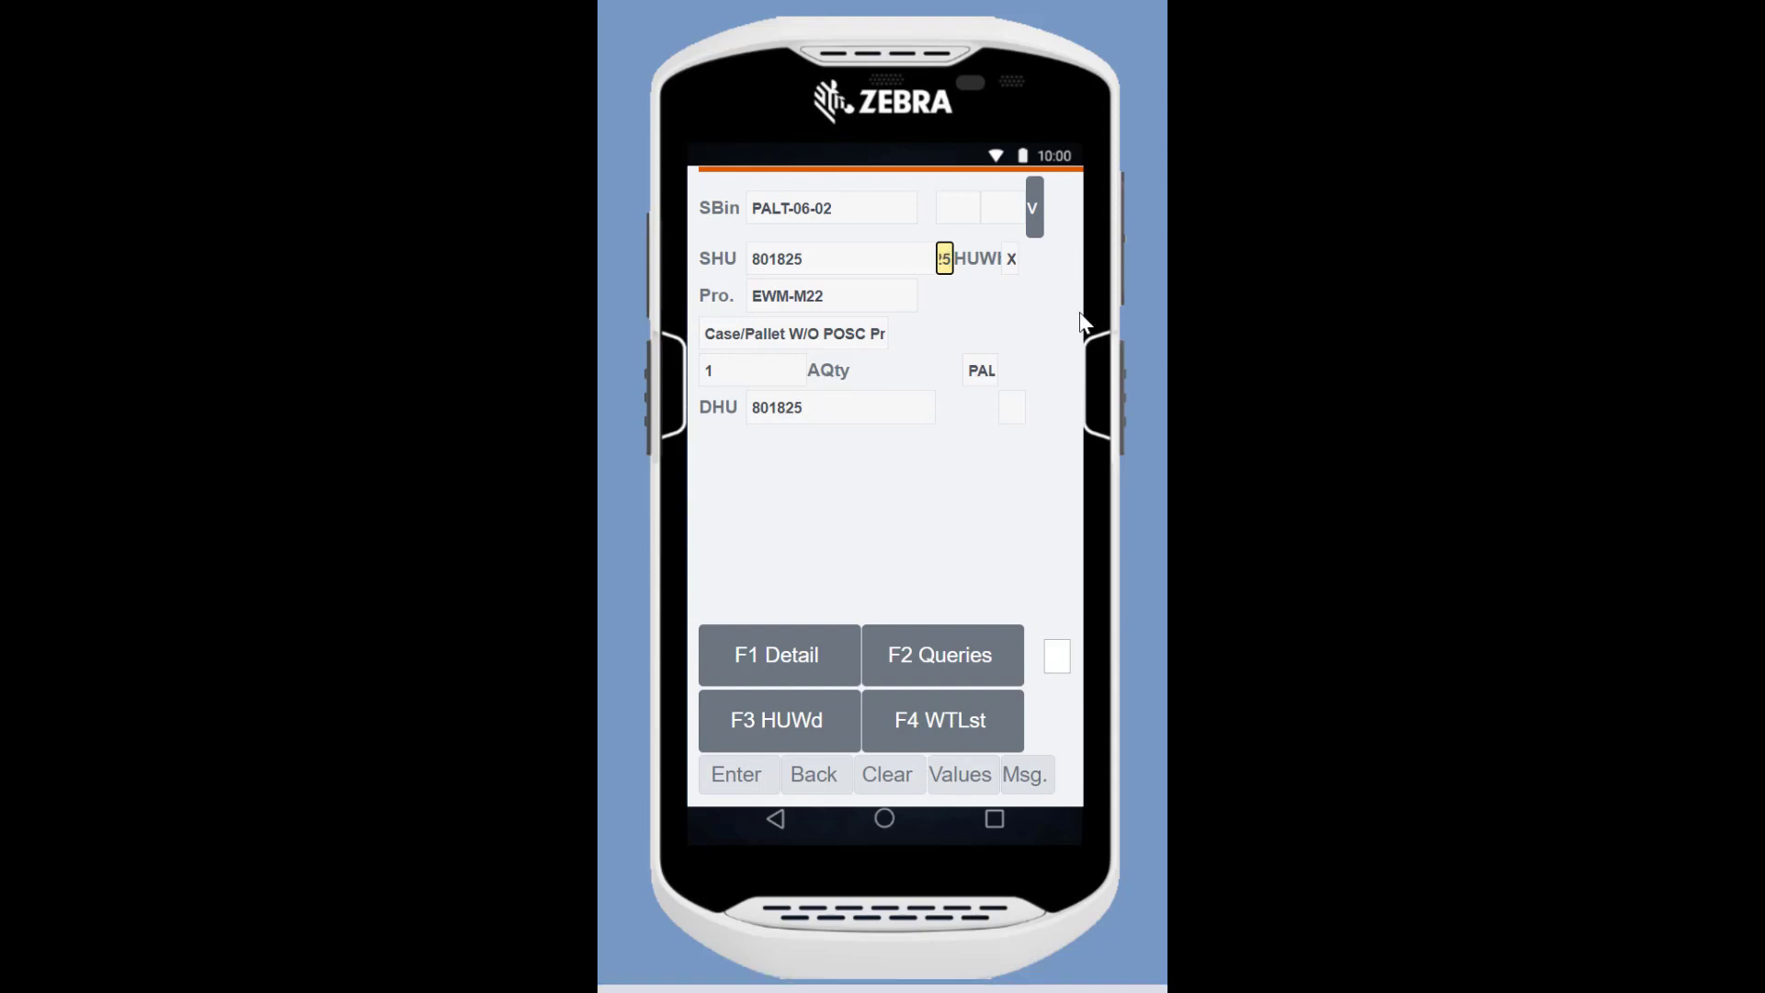
{"action": "key", "text": "Return"}
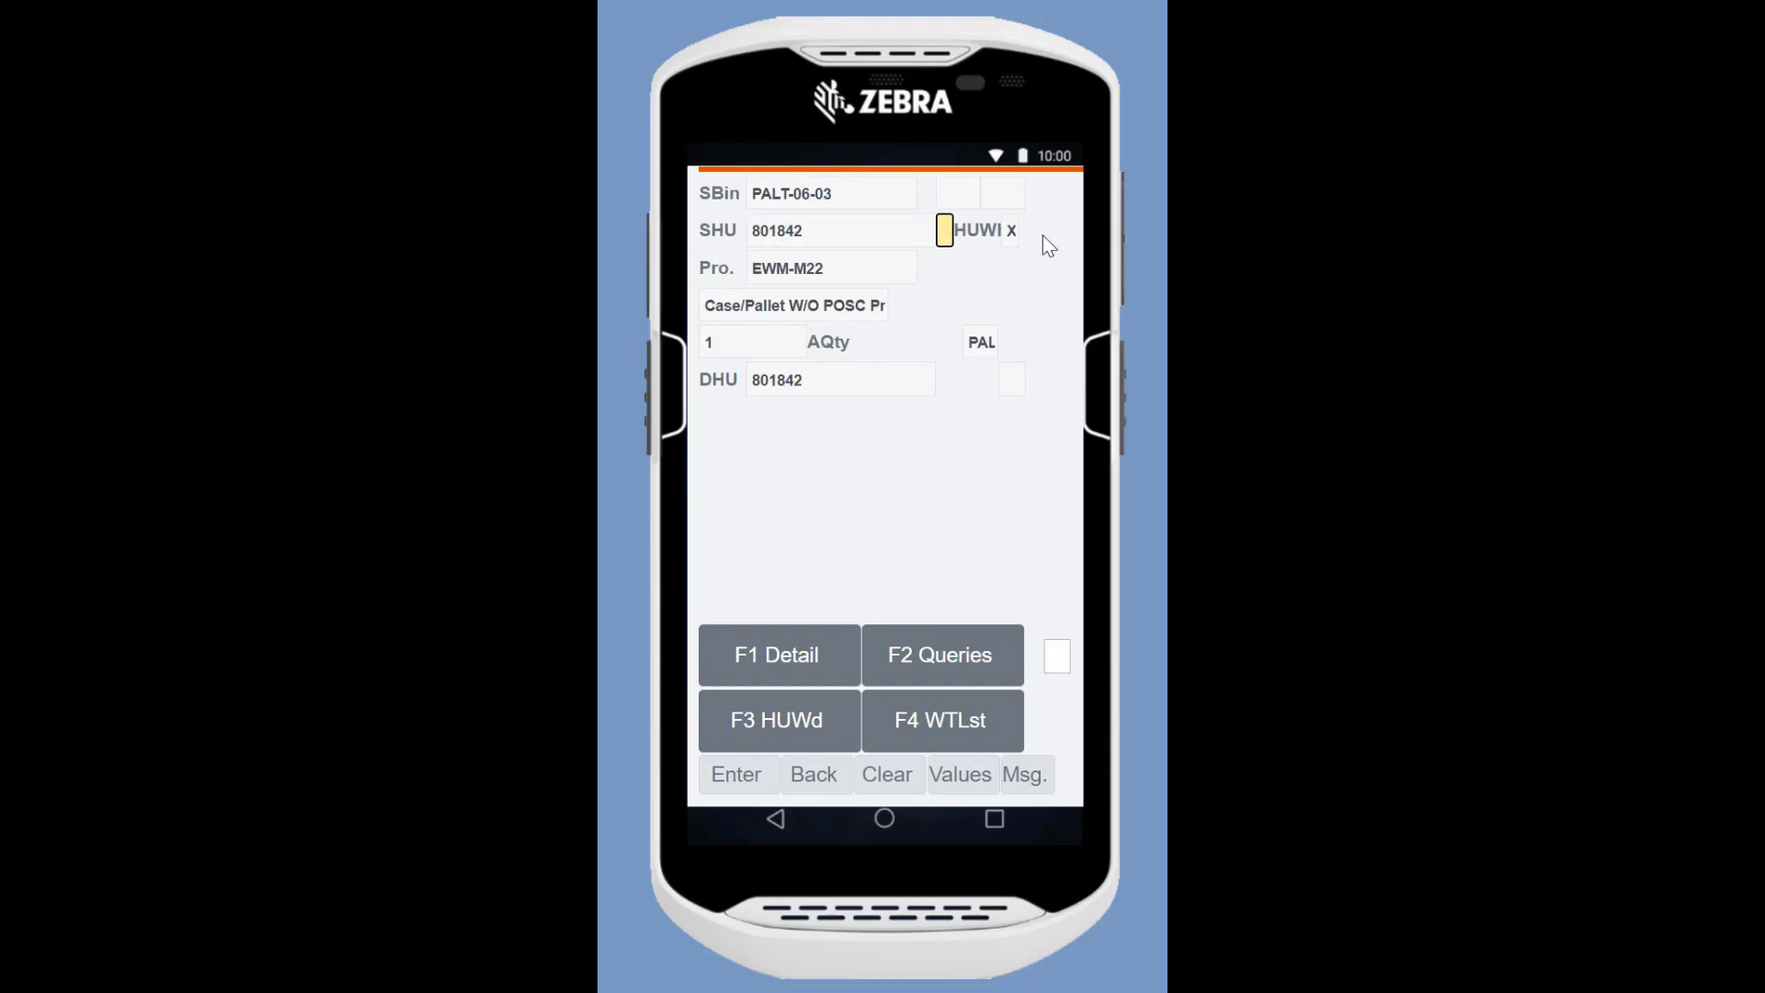
{"action": "type", "text": "801842"}
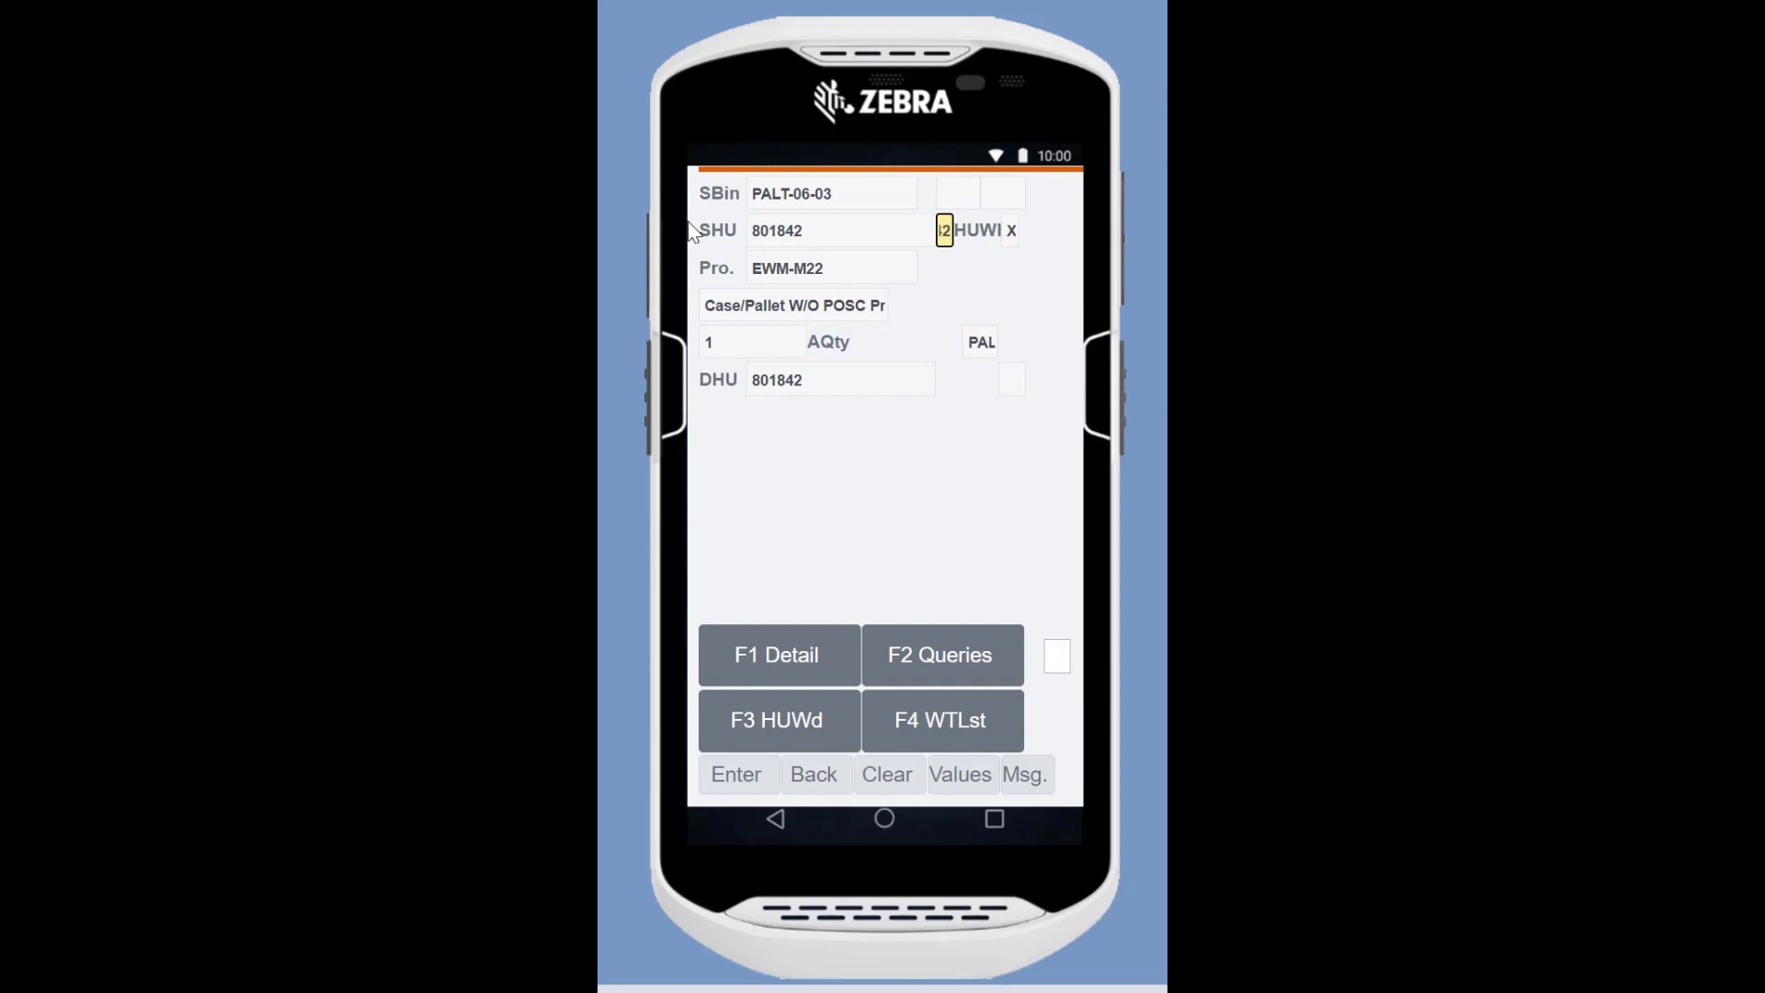
{"action": "key", "text": "Return"}
{"action": "type", "text": "GI-YD21-PAL"}
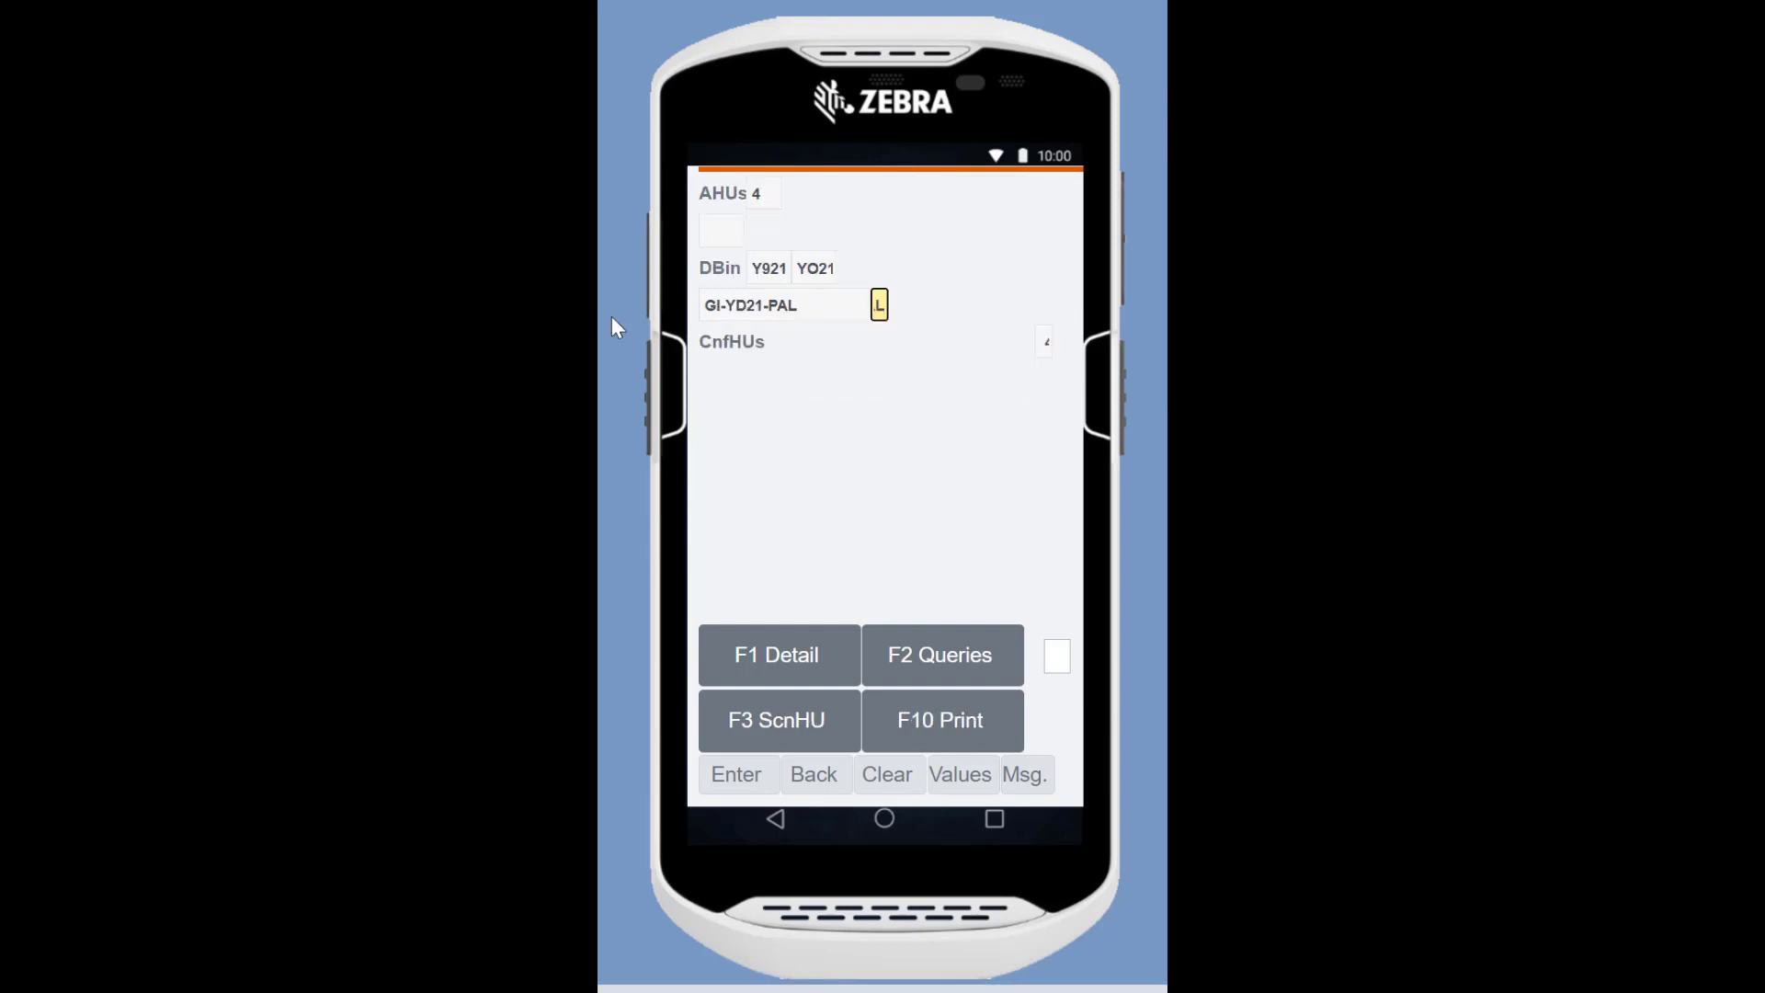
{"action": "key", "text": "Return"}
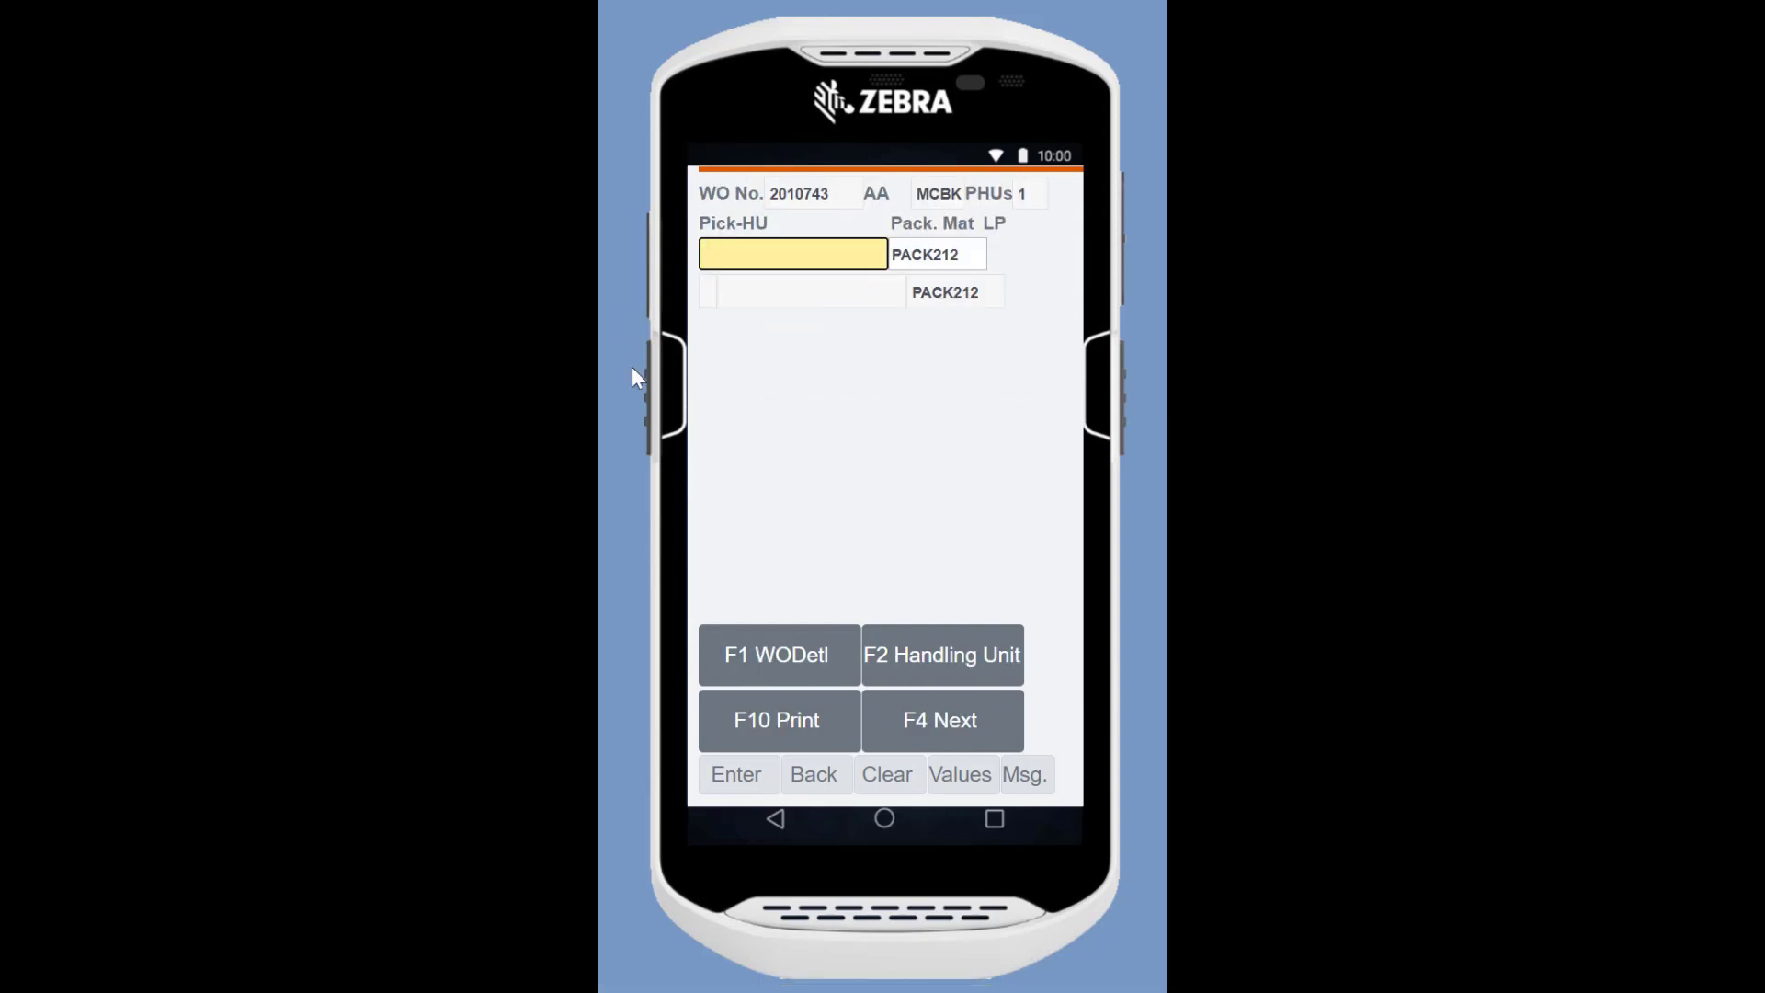
Confirm pallets 801638 and 801672 to GI-YD21-PAL, then recheck the wave 1177–1178 tasks
{"action": "left_click", "coordinate": [988, 732]}
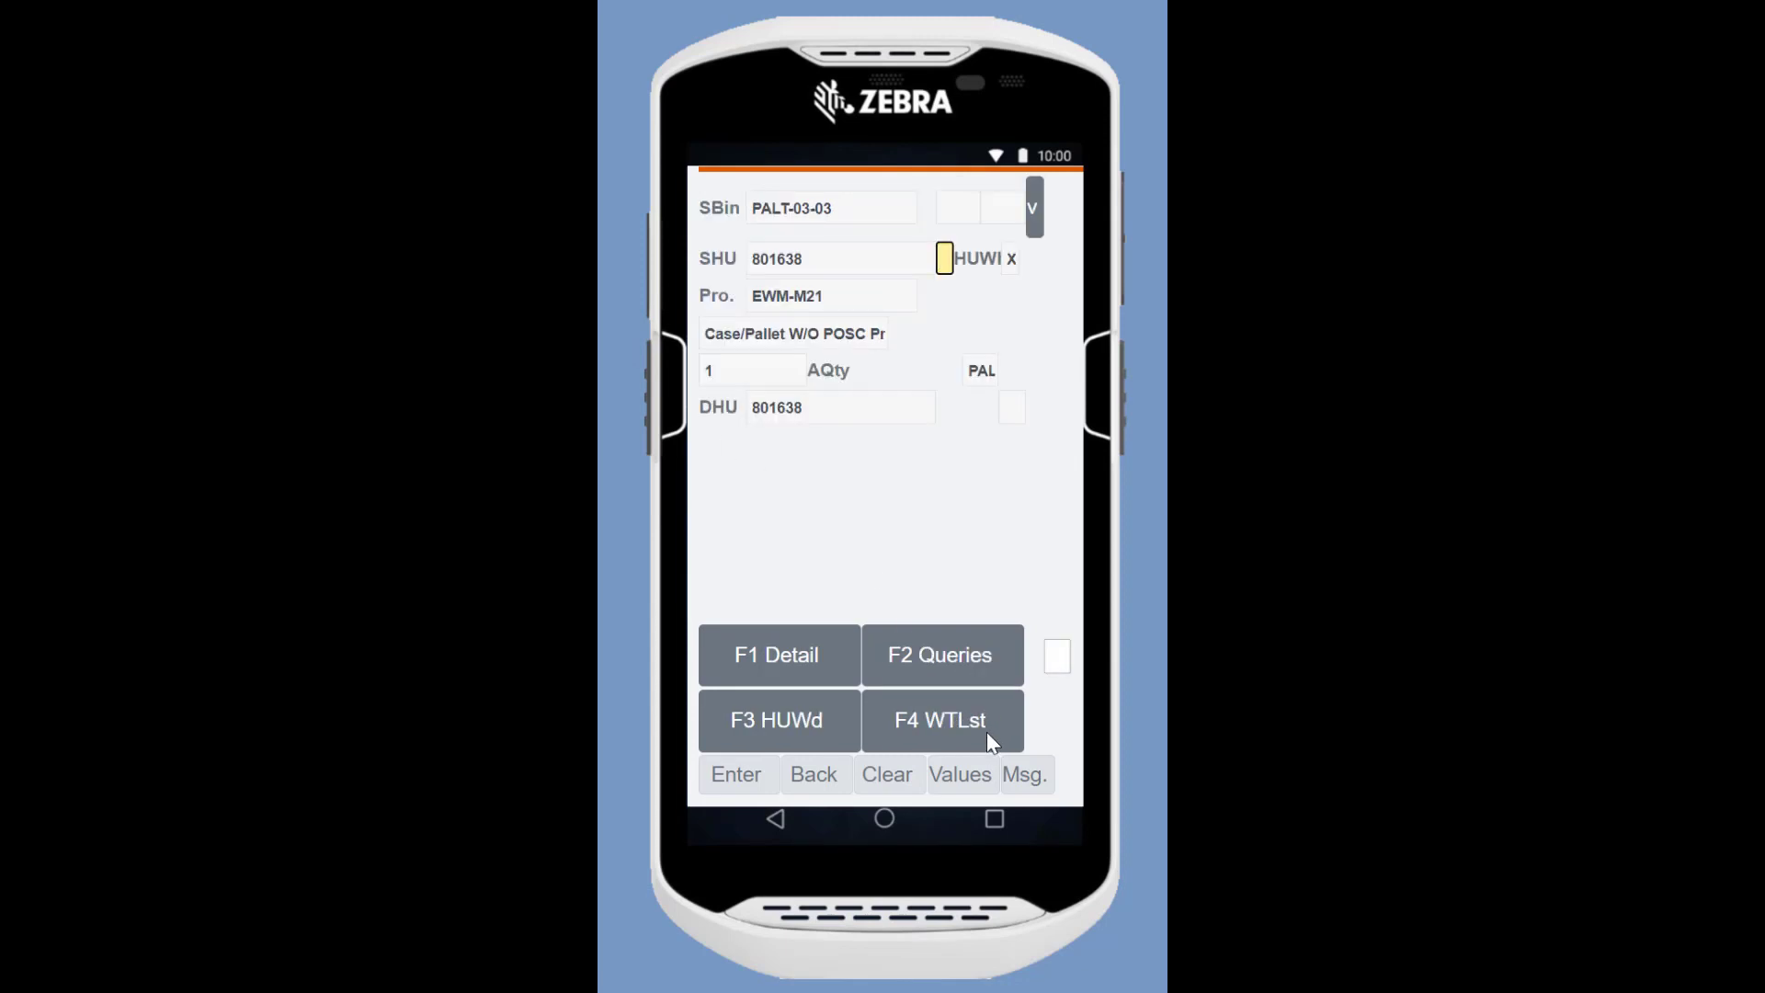
{"action": "type", "text": "801638"}
{"action": "key", "text": "Return"}
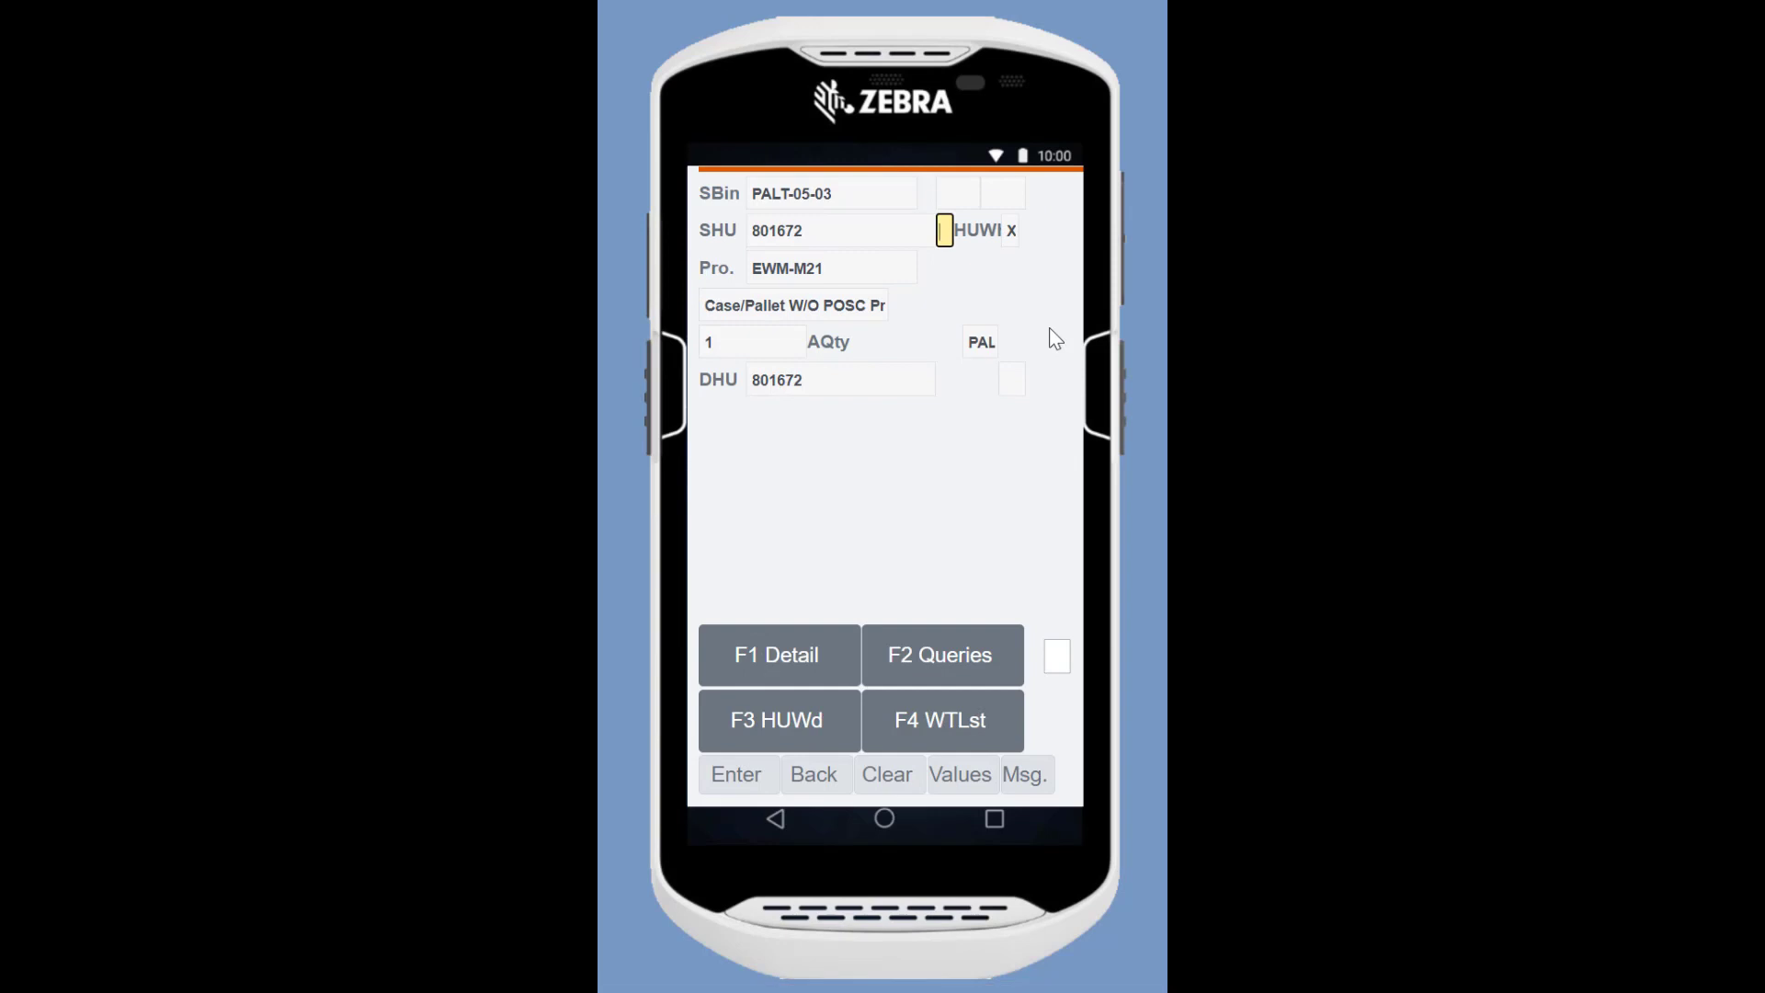
{"action": "type", "text": "801672"}
{"action": "key", "text": "Return"}
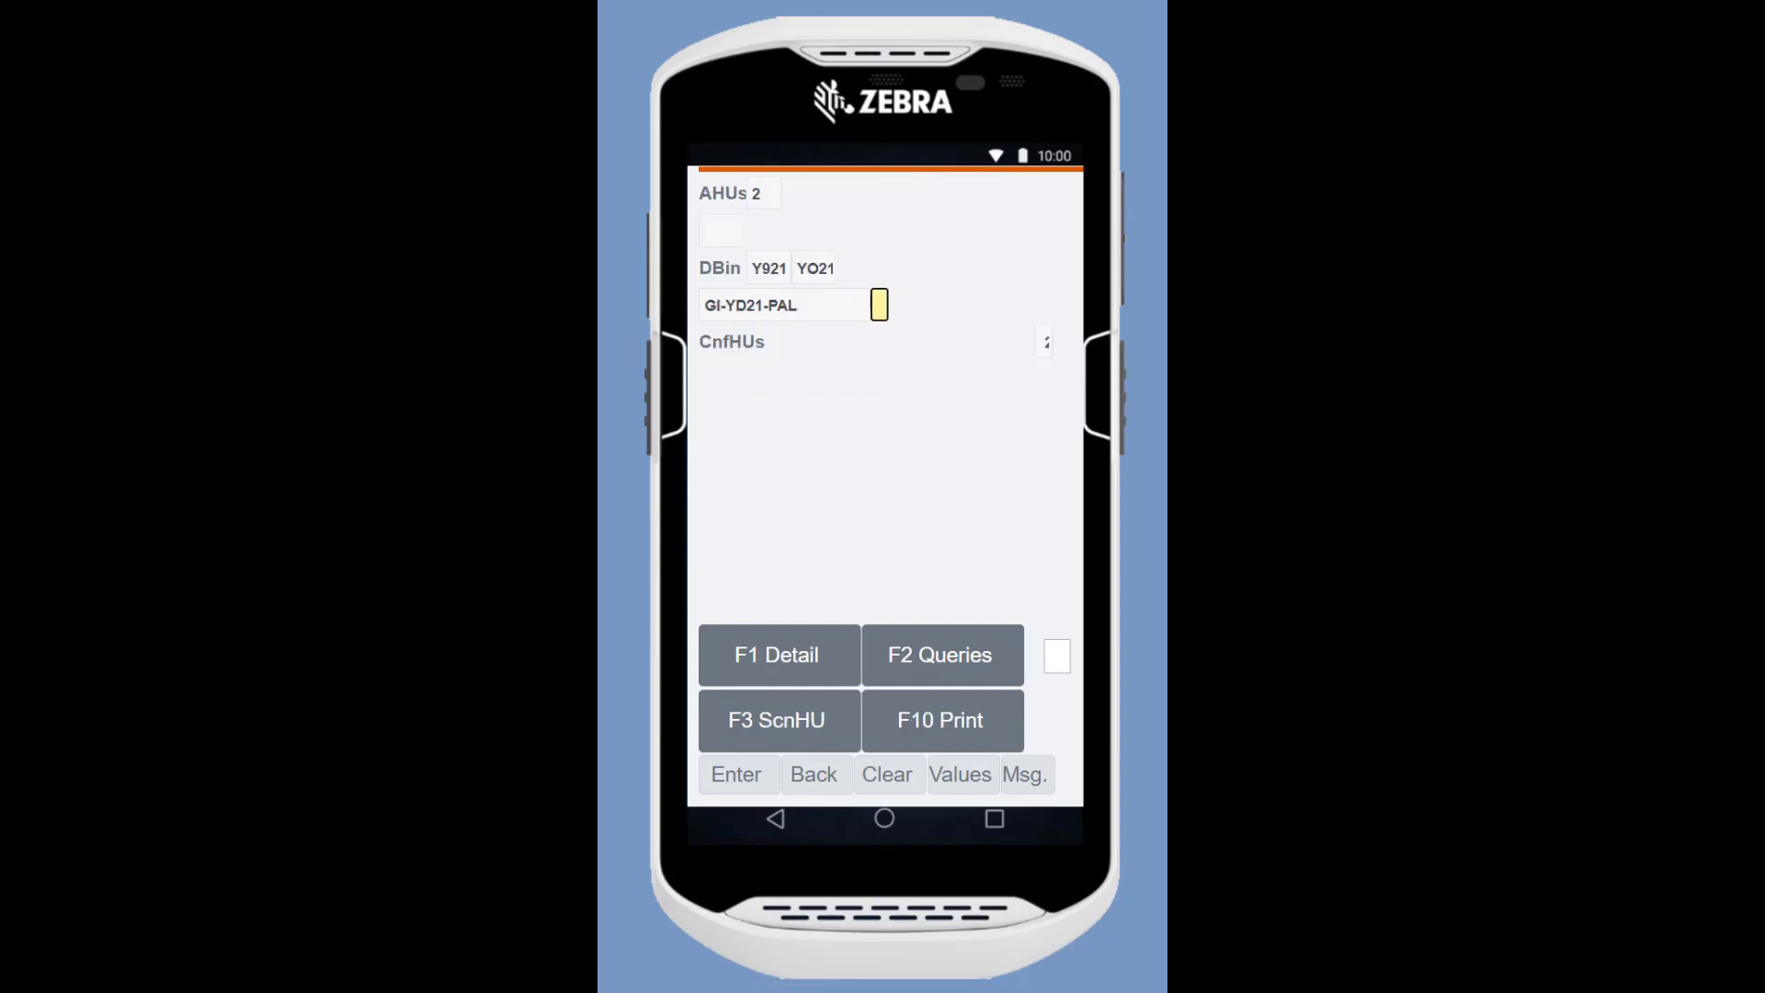
{"action": "type", "text": "GI-YD21-PAL"}
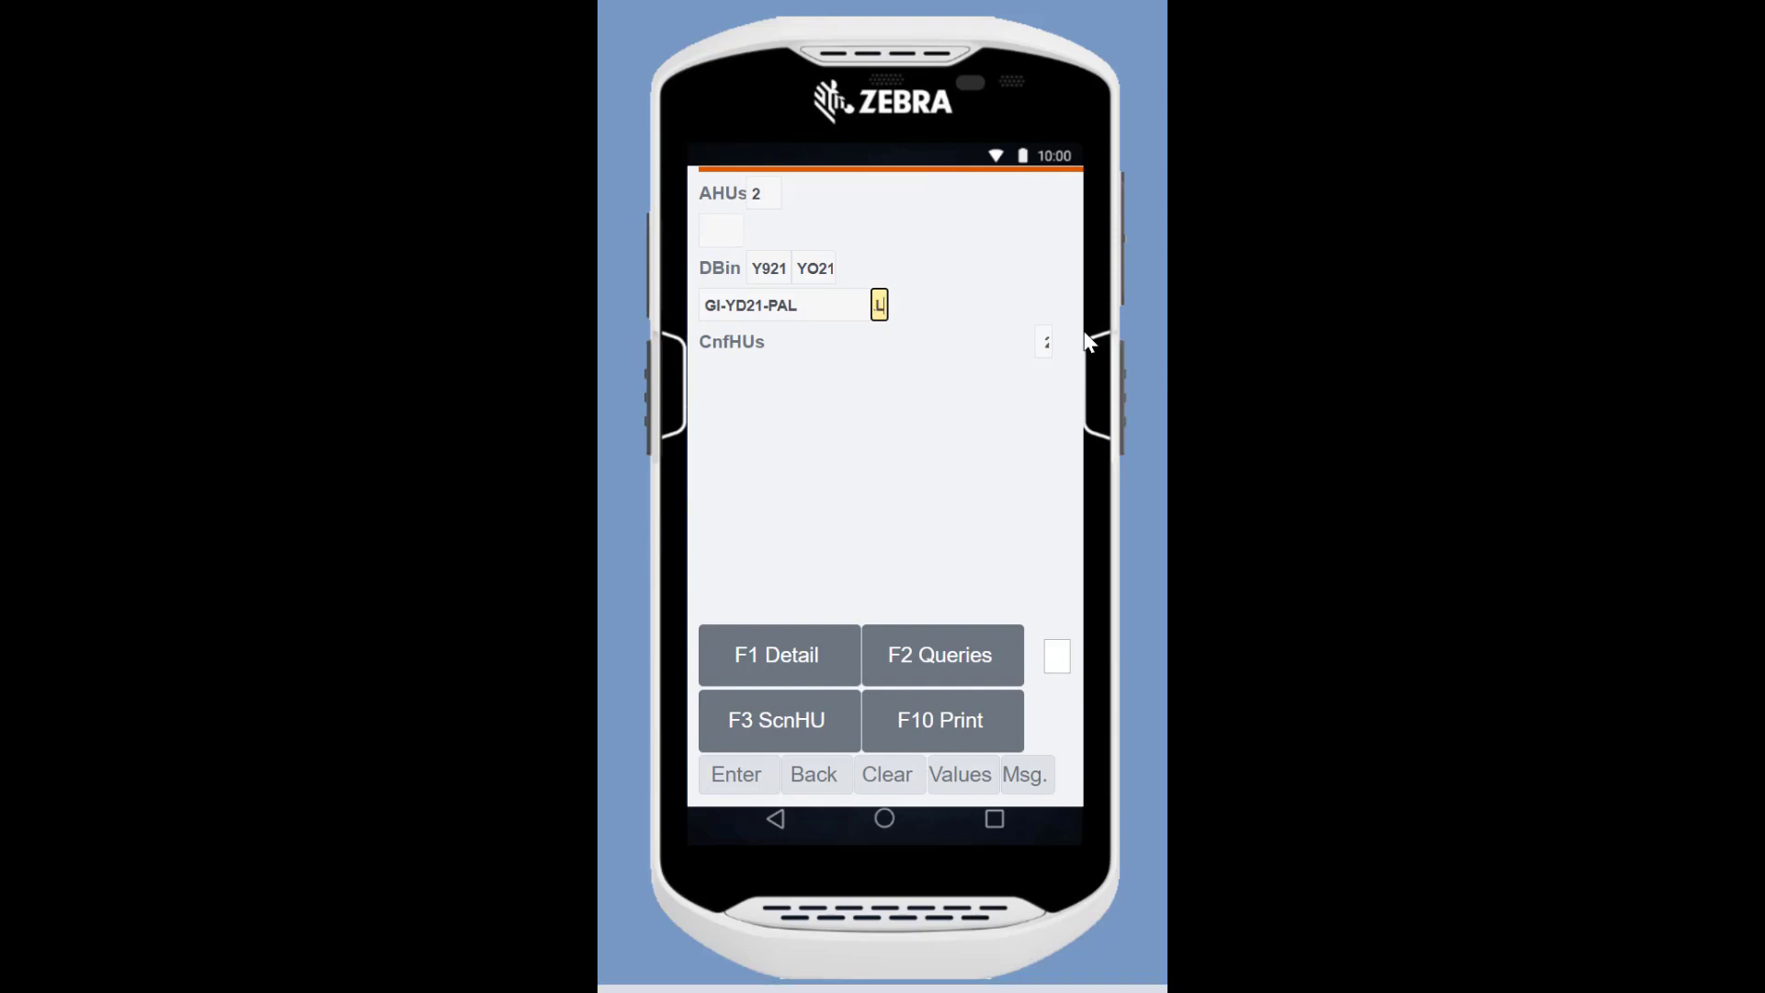
{"action": "key", "text": "Return"}
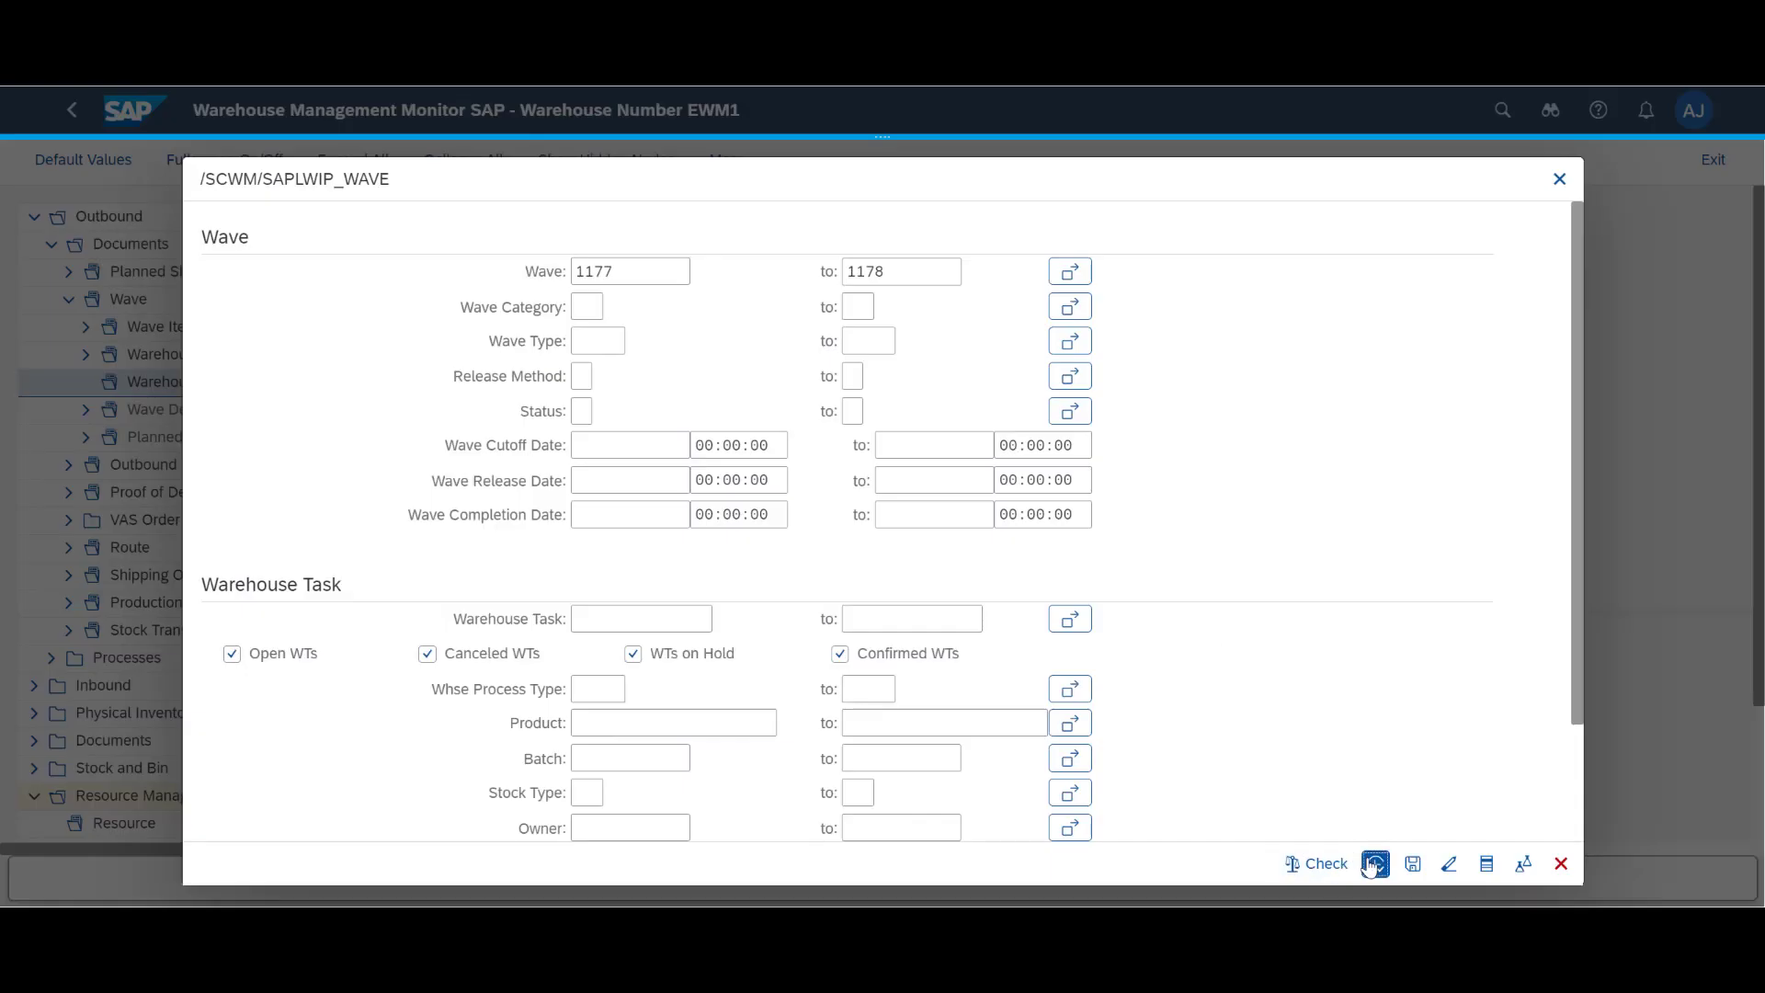
{"action": "left_click", "coordinate": [1374, 864]}
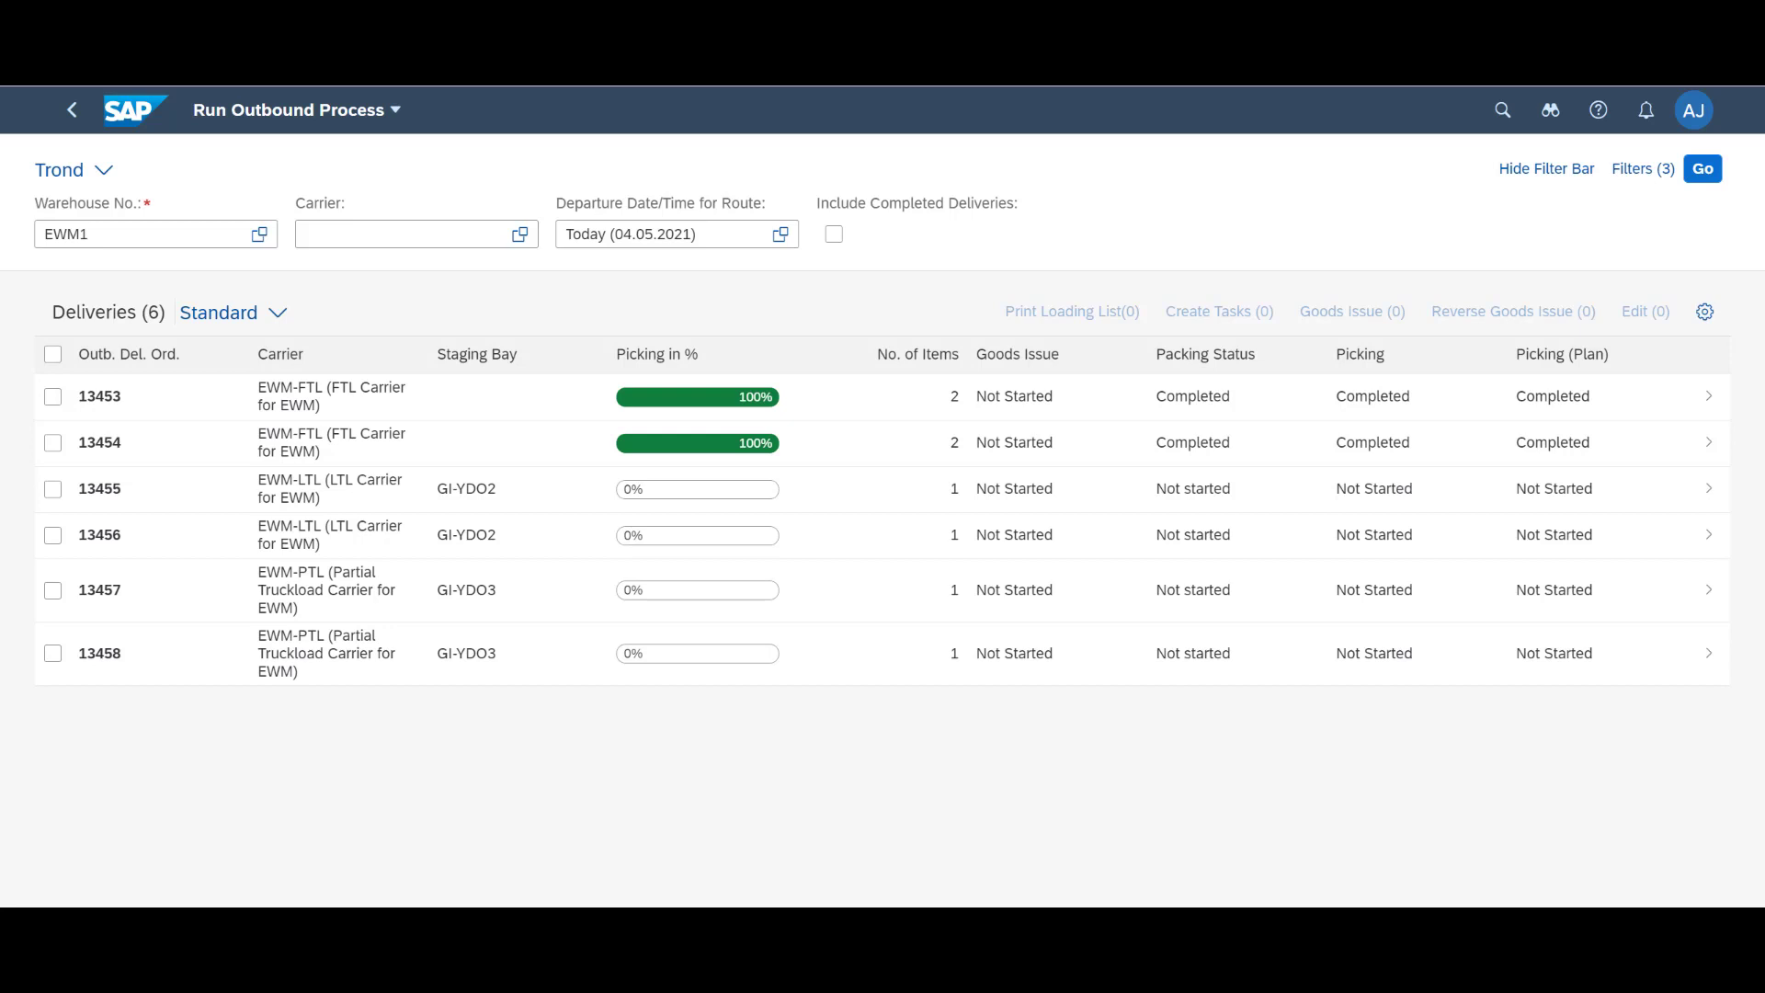
Post goods issue for deliveries 13453 and 13454
{"action": "left_click", "coordinate": [53, 397]}
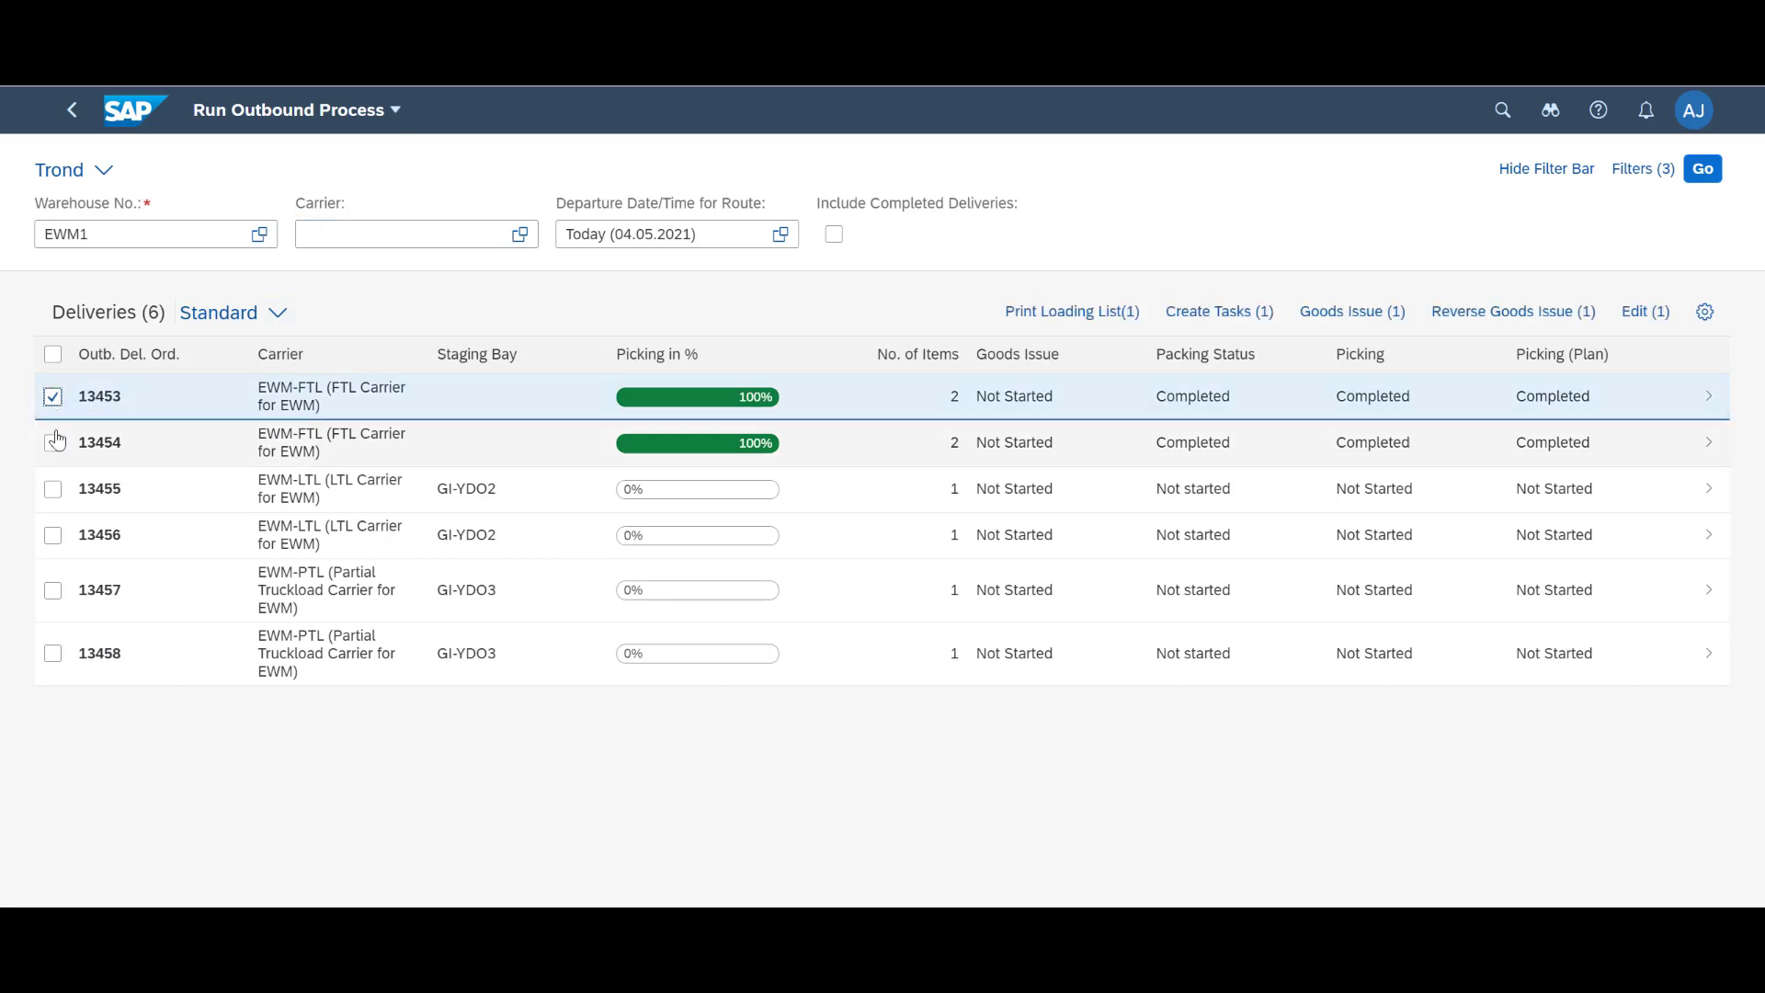
{"action": "left_click", "coordinate": [53, 397]}
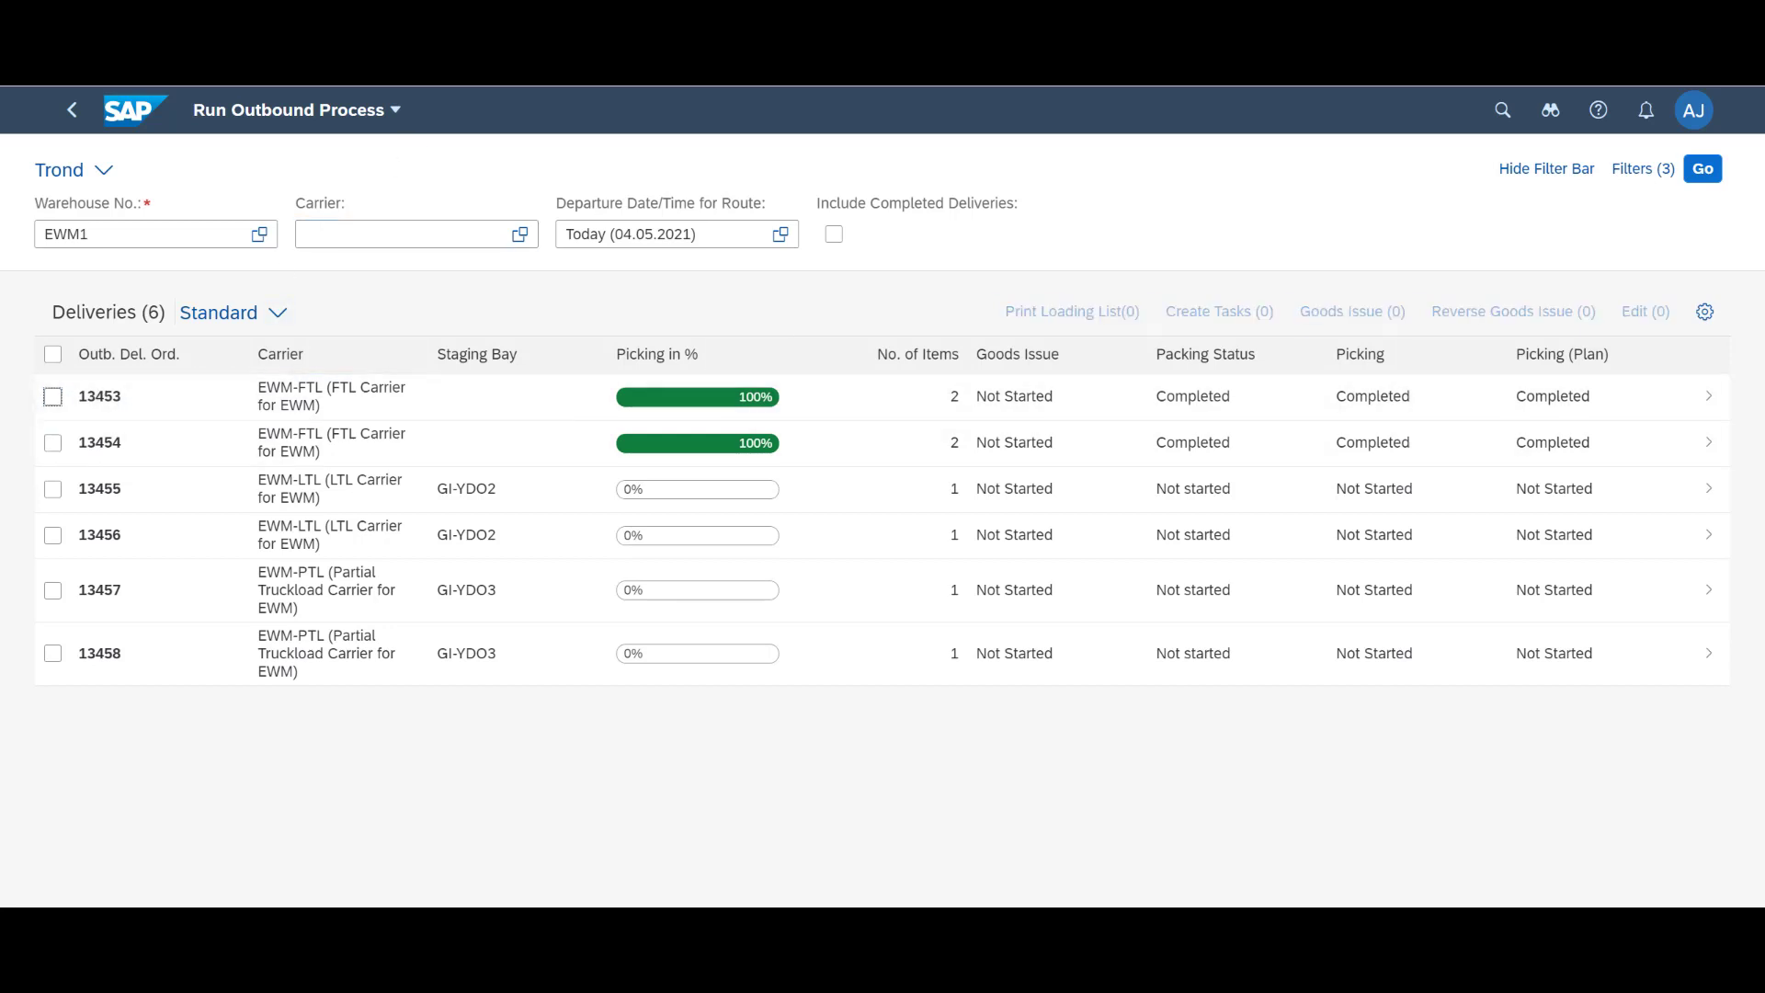
{"action": "left_click", "coordinate": [52, 396]}
{"action": "left_click", "coordinate": [53, 442]}
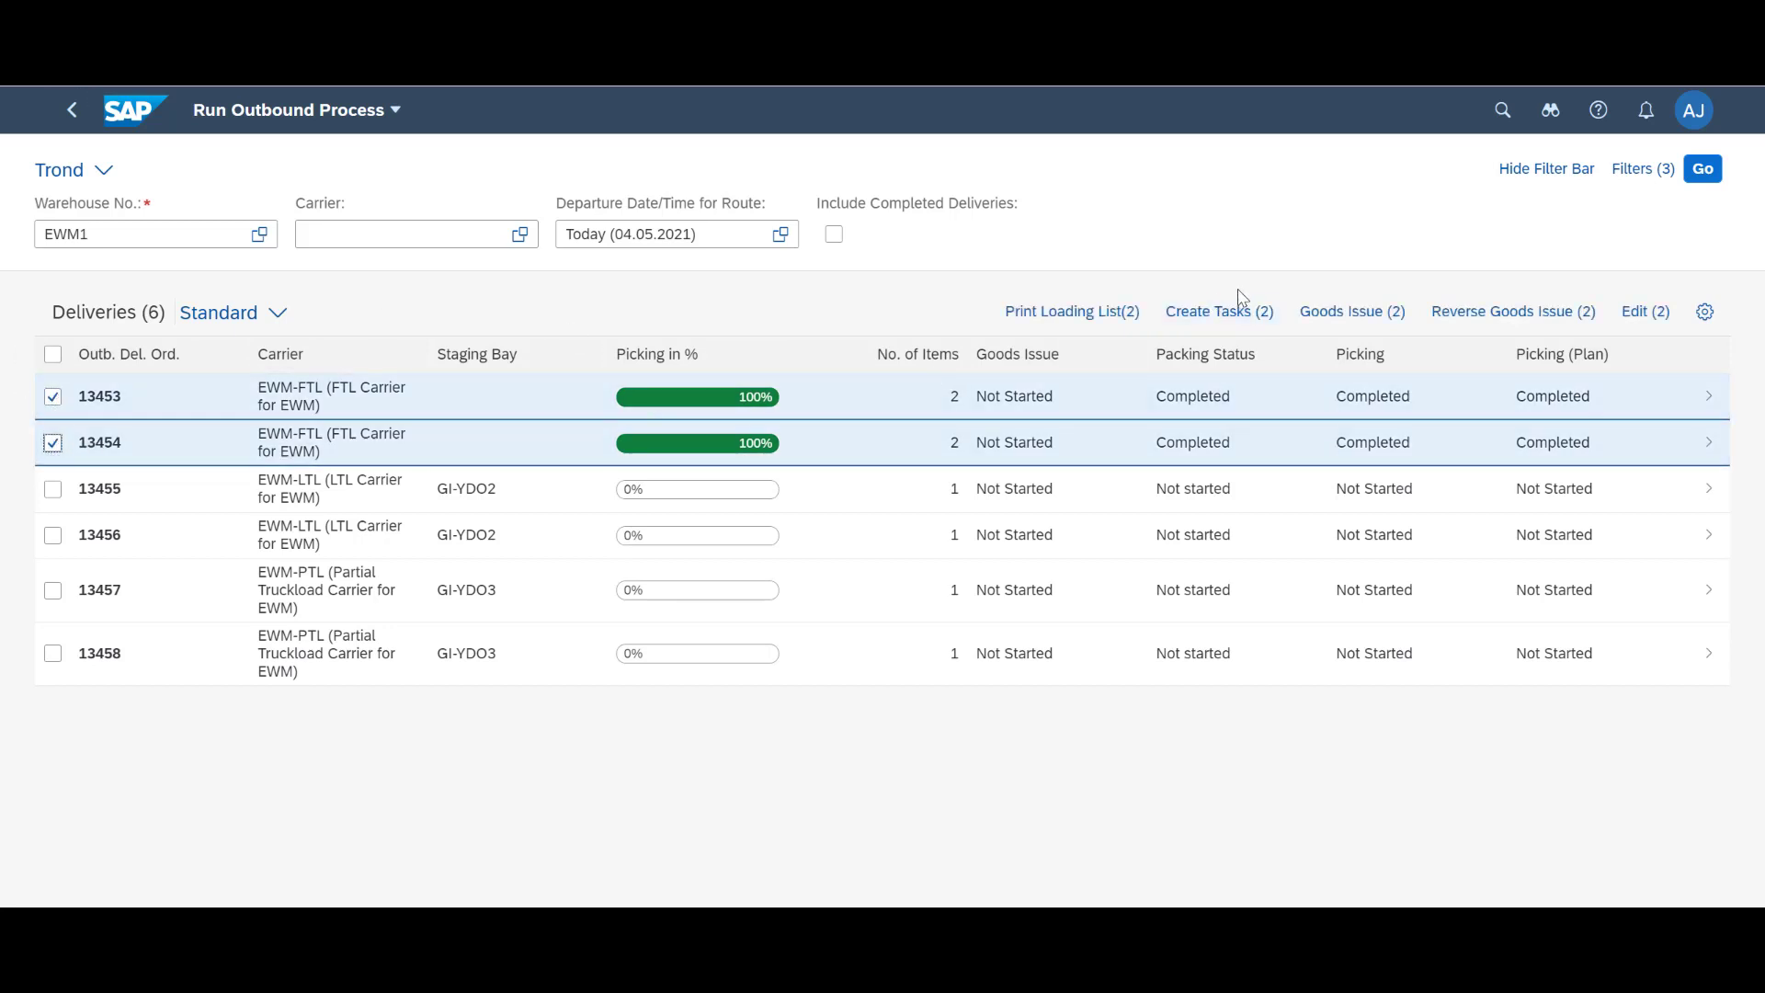
{"action": "left_click", "coordinate": [1343, 317]}
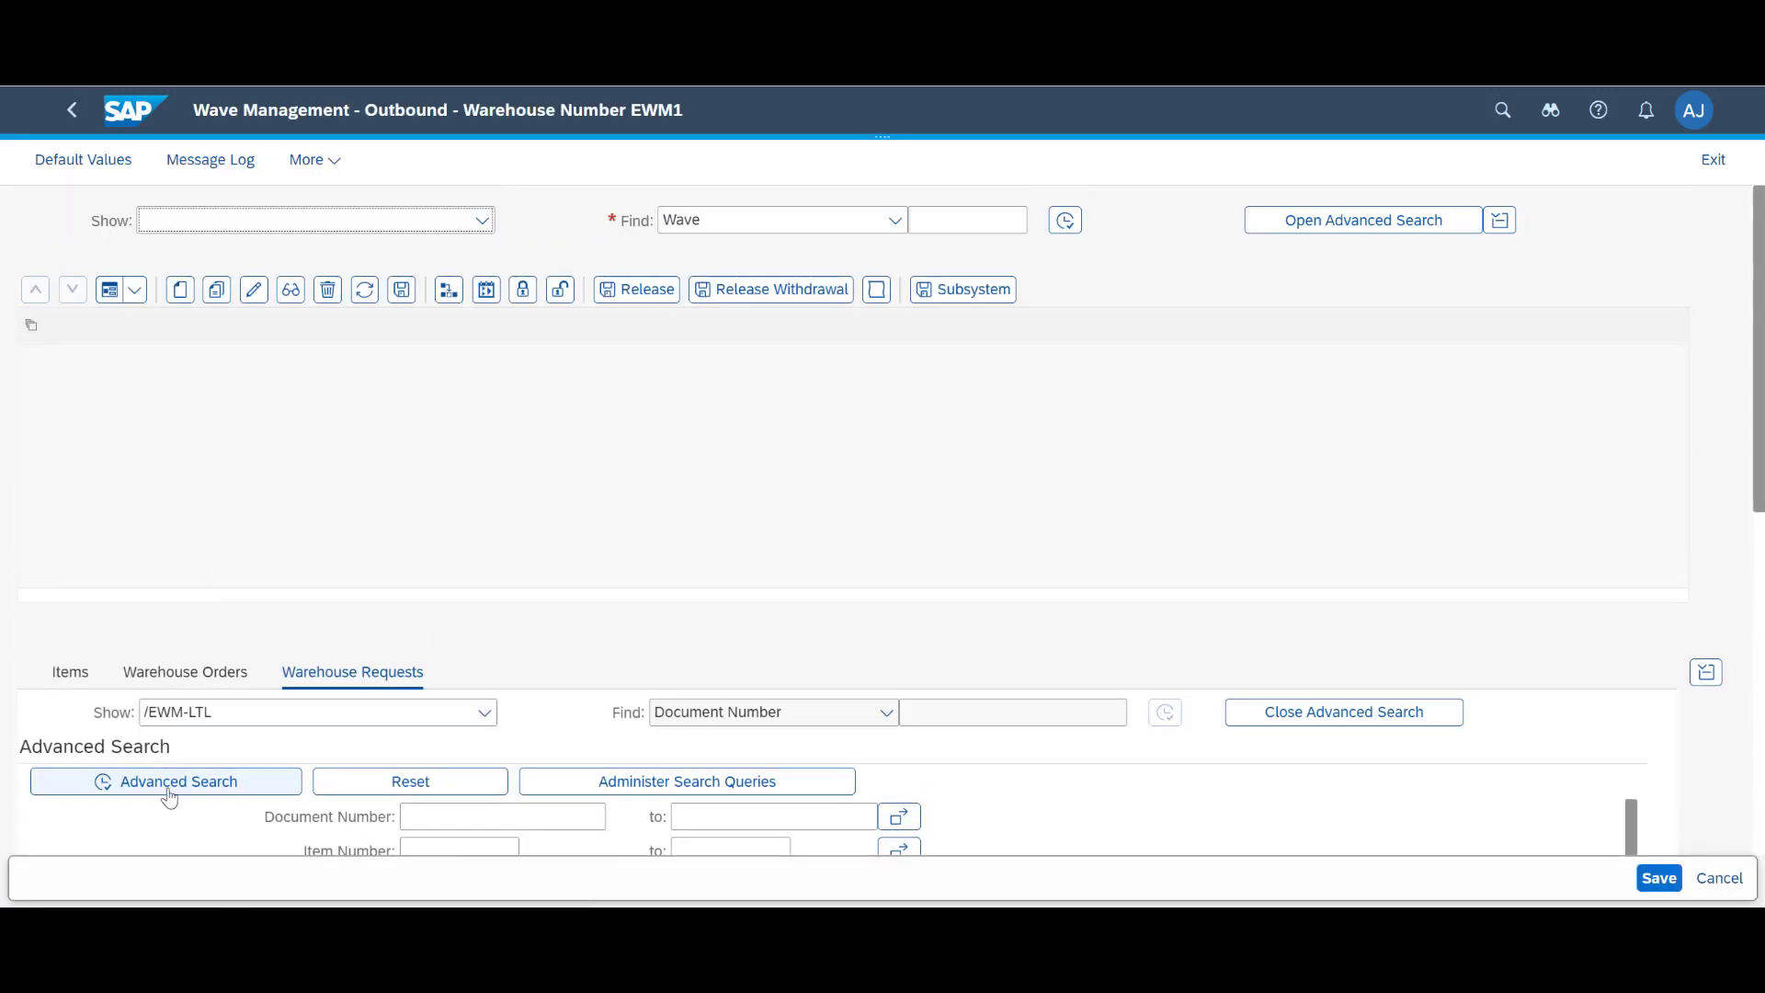
Find LTL requests and put deliveries 13455 and 13456 into new wave 1179
{"action": "left_click", "coordinate": [173, 792]}
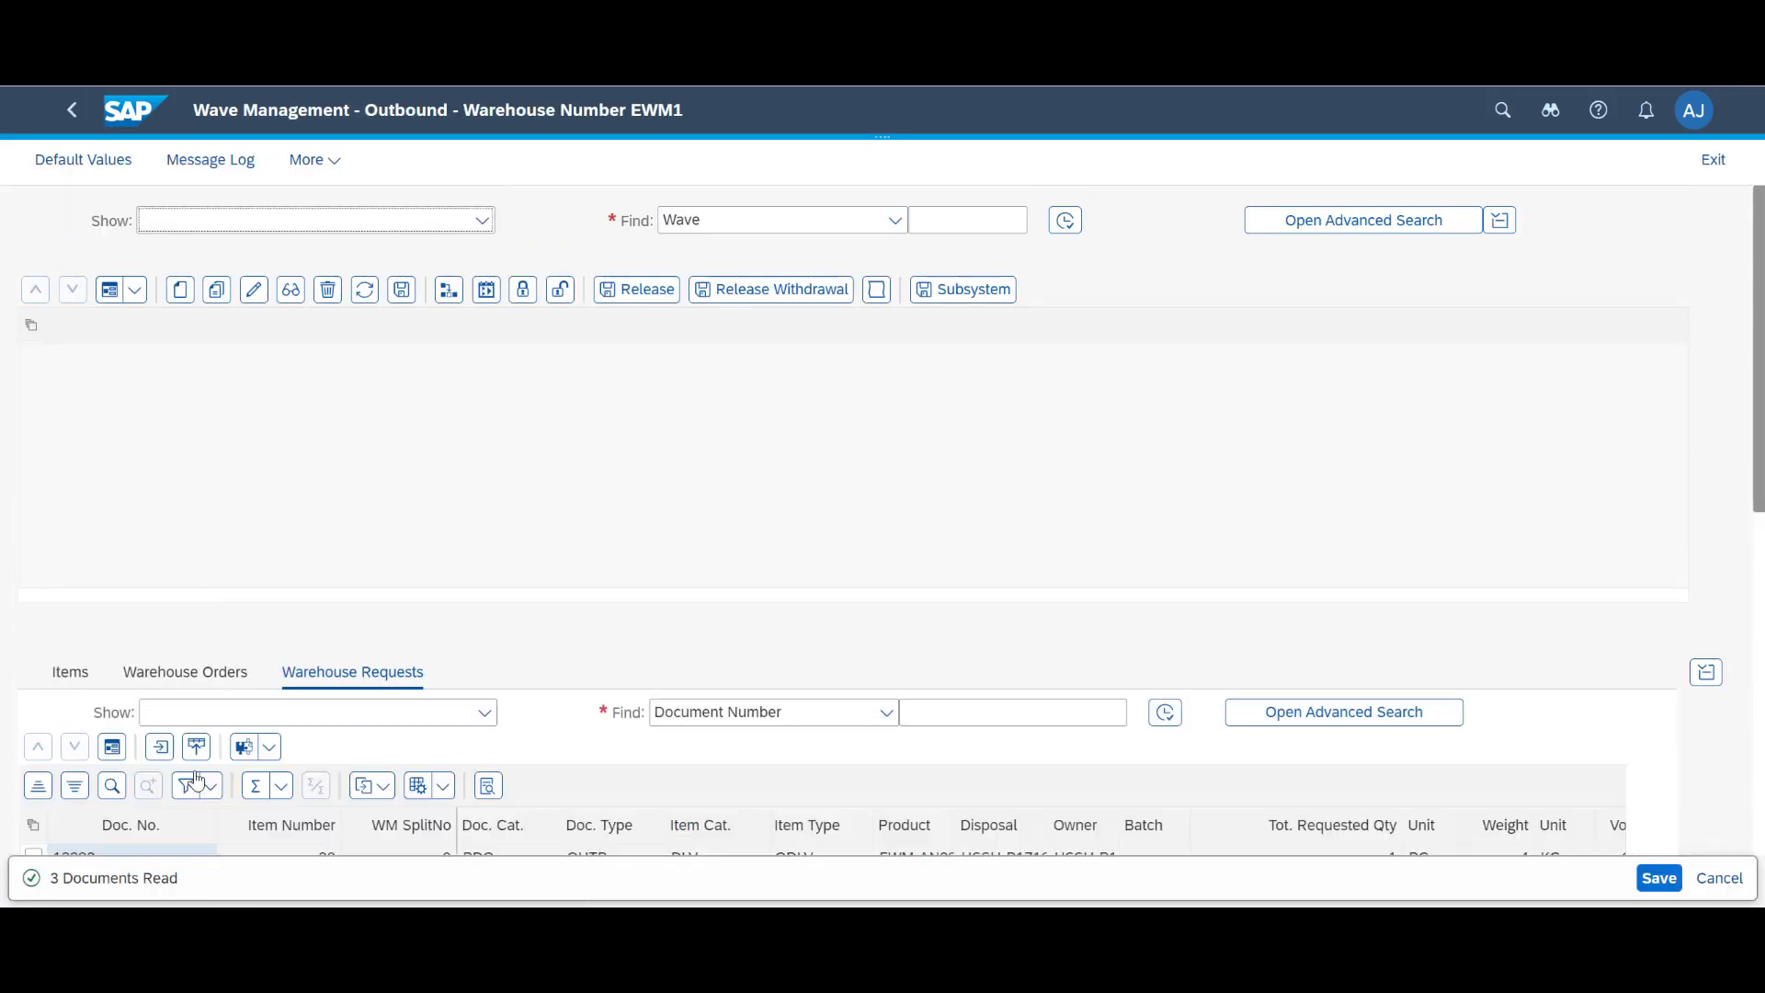
{"action": "scroll", "coordinate": [225, 689], "scroll_direction": "down", "scroll_amount": 3}
{"action": "left_click", "coordinate": [33, 643]}
{"action": "left_click", "coordinate": [33, 670]}
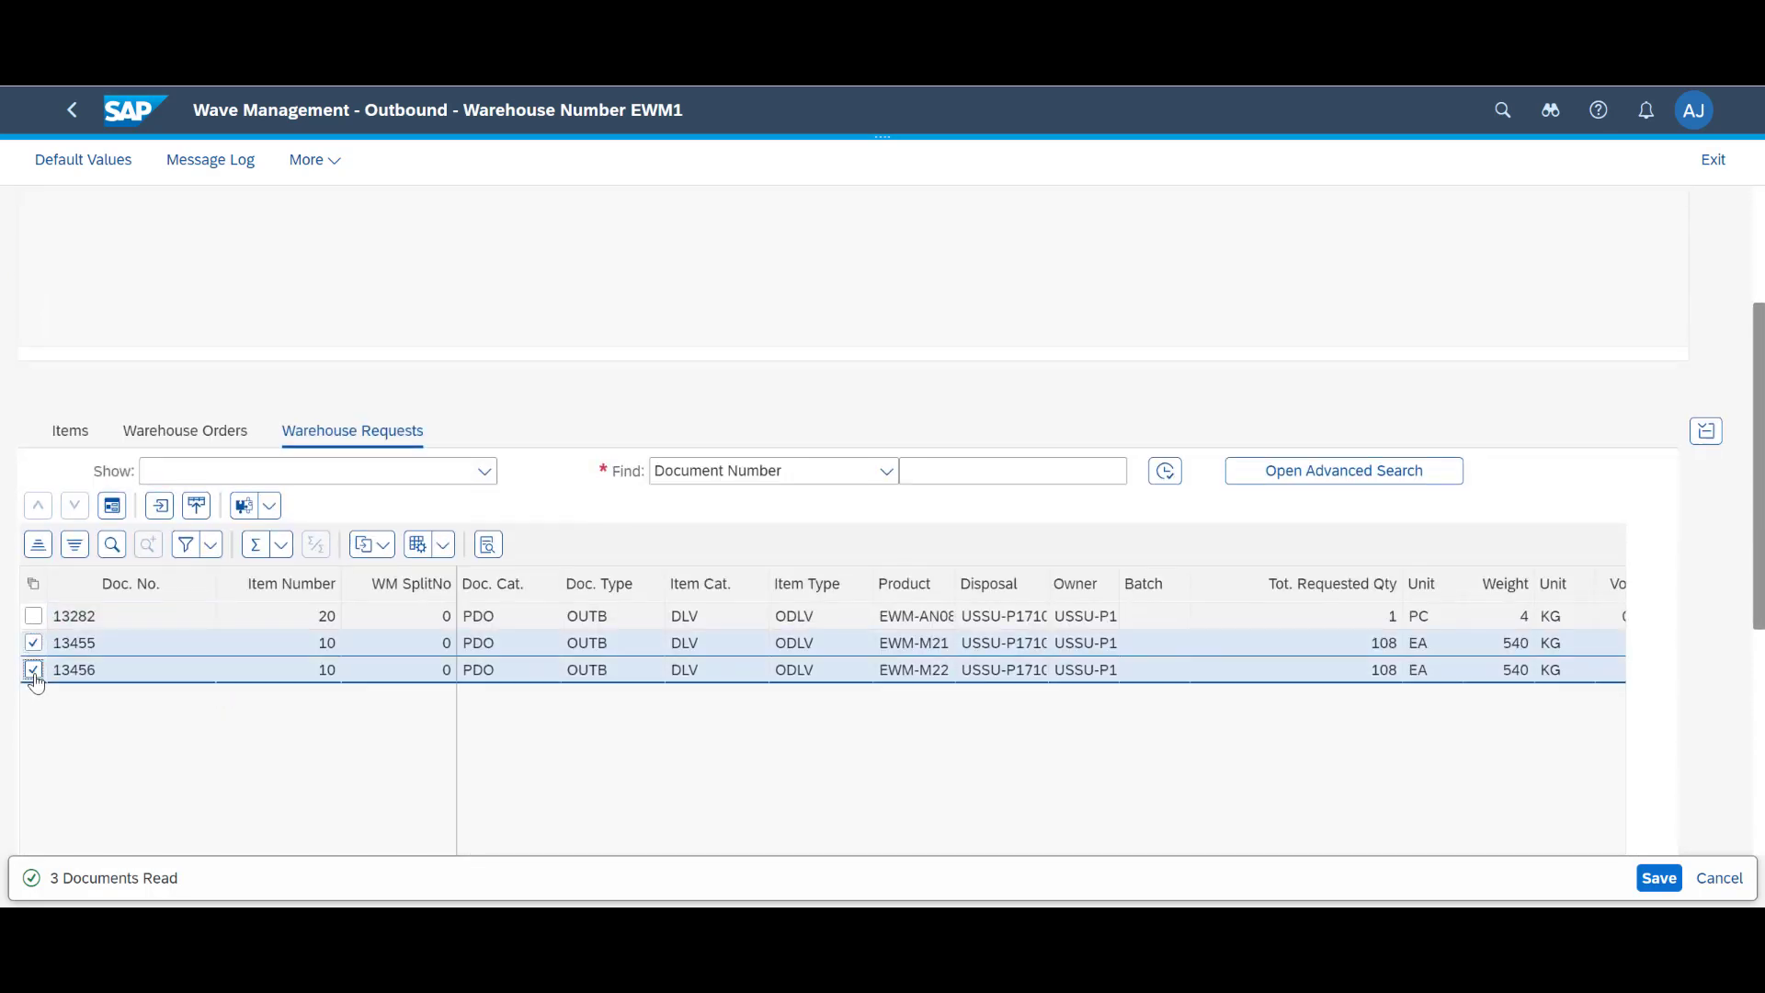
{"action": "left_click", "coordinate": [198, 506]}
{"action": "left_click", "coordinate": [1065, 832]}
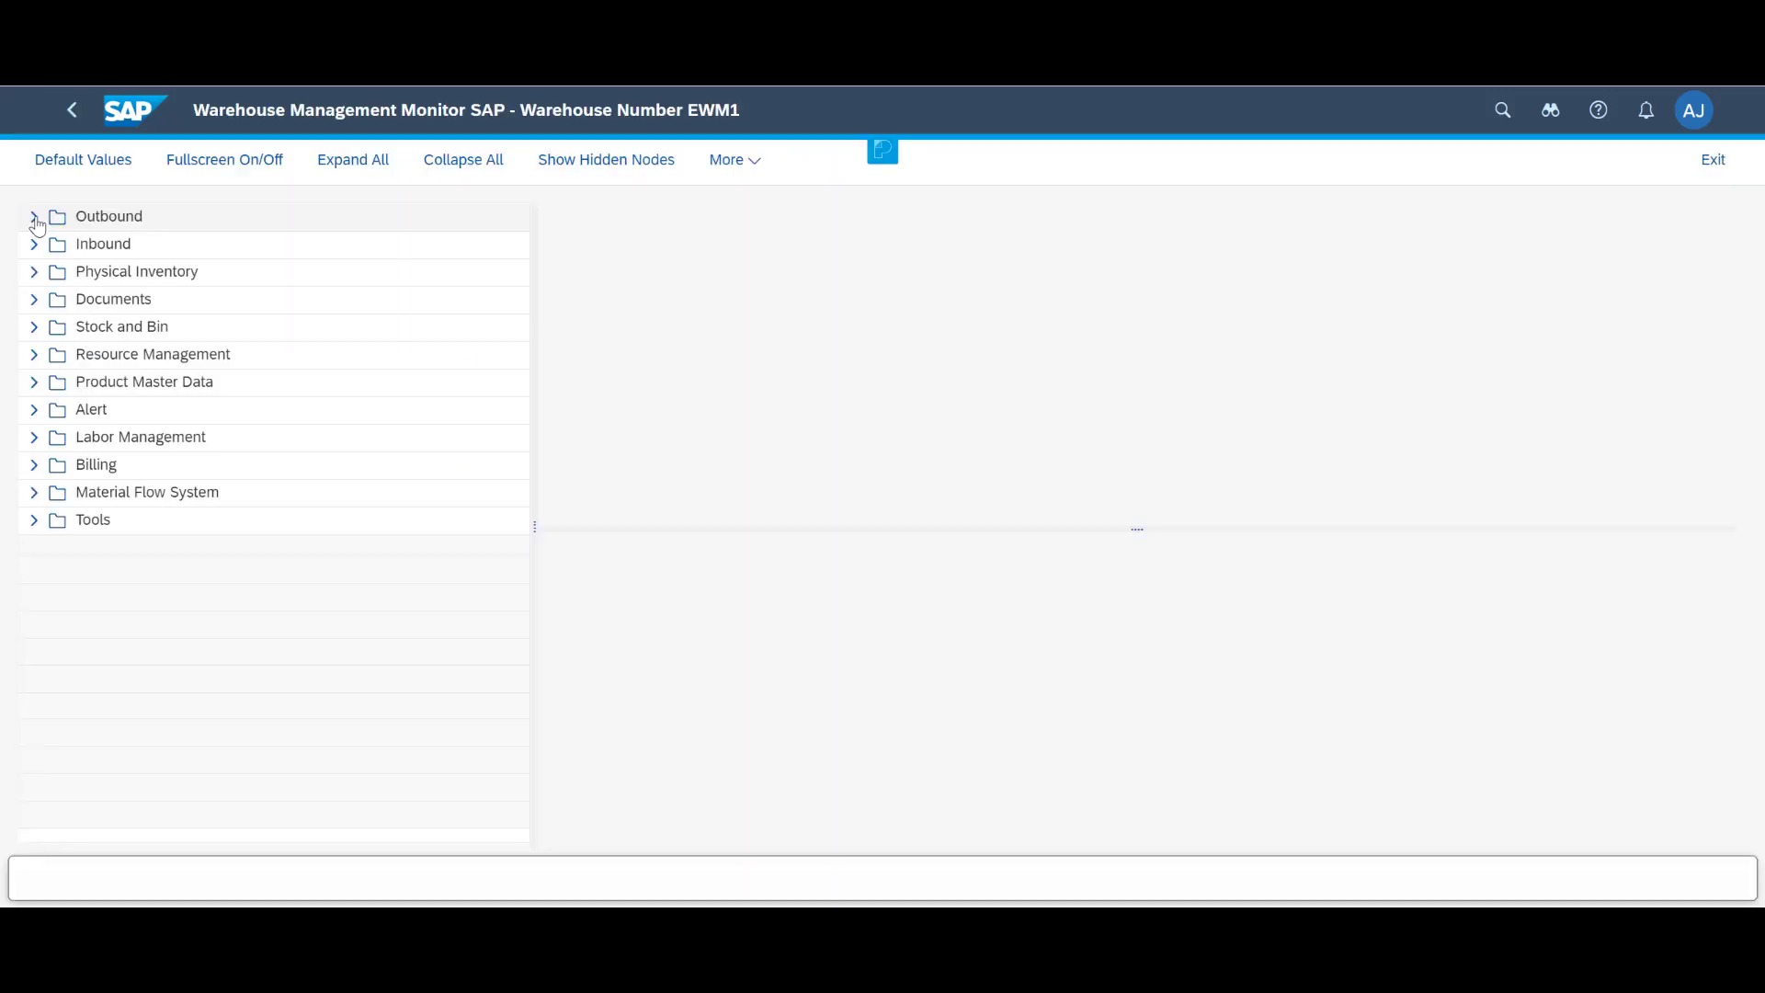
List the warehouse tasks of wave 1179 in the monitor
{"action": "left_click", "coordinate": [34, 217]}
{"action": "left_click", "coordinate": [69, 299]}
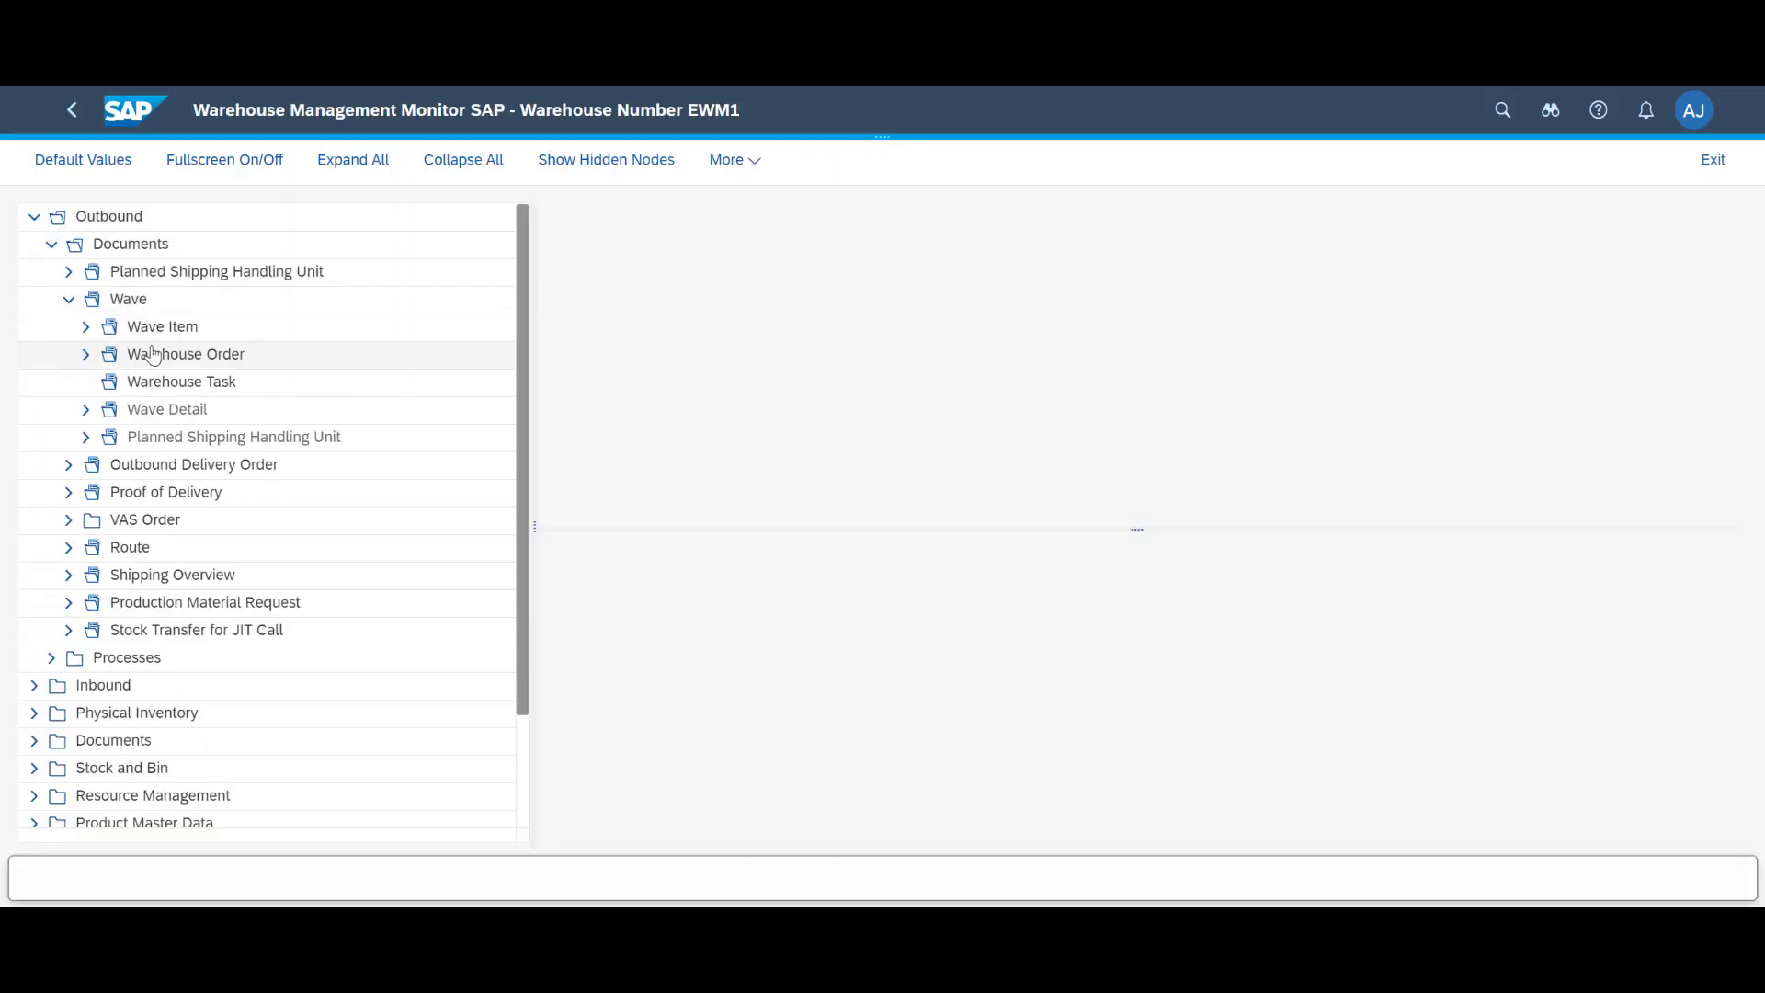
{"action": "left_click", "coordinate": [191, 383]}
{"action": "type", "text": "1179"}
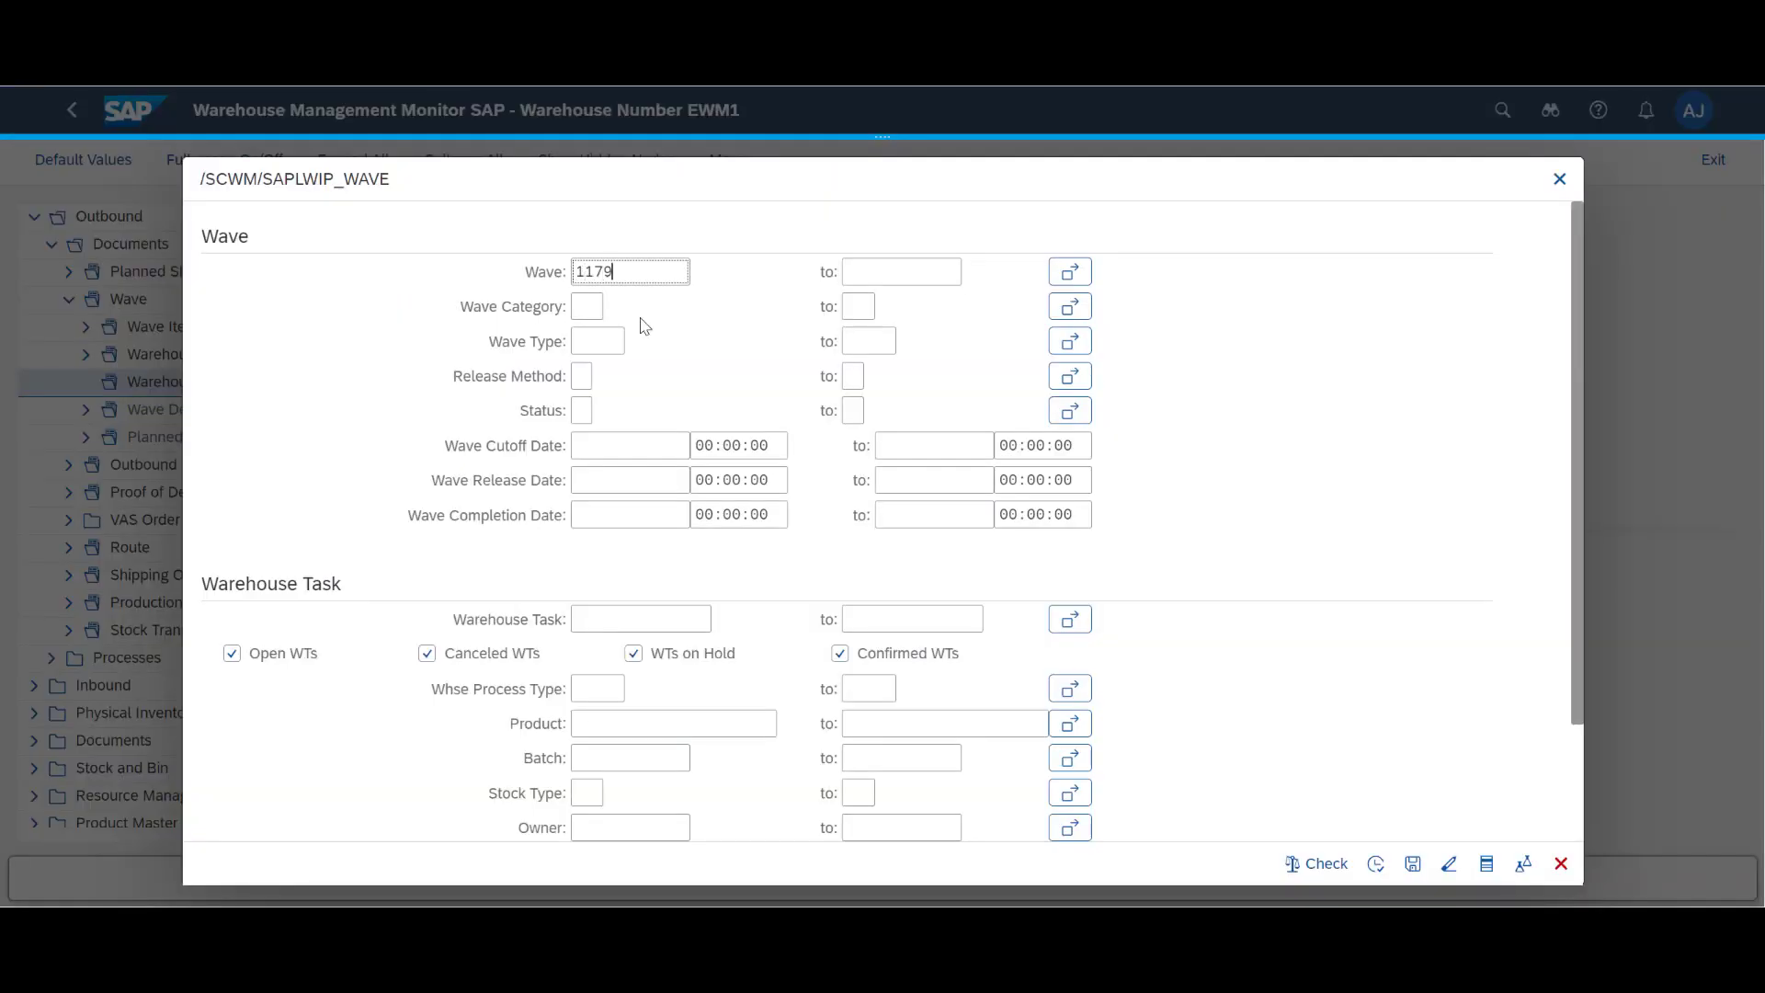
{"action": "left_click", "coordinate": [1377, 865]}
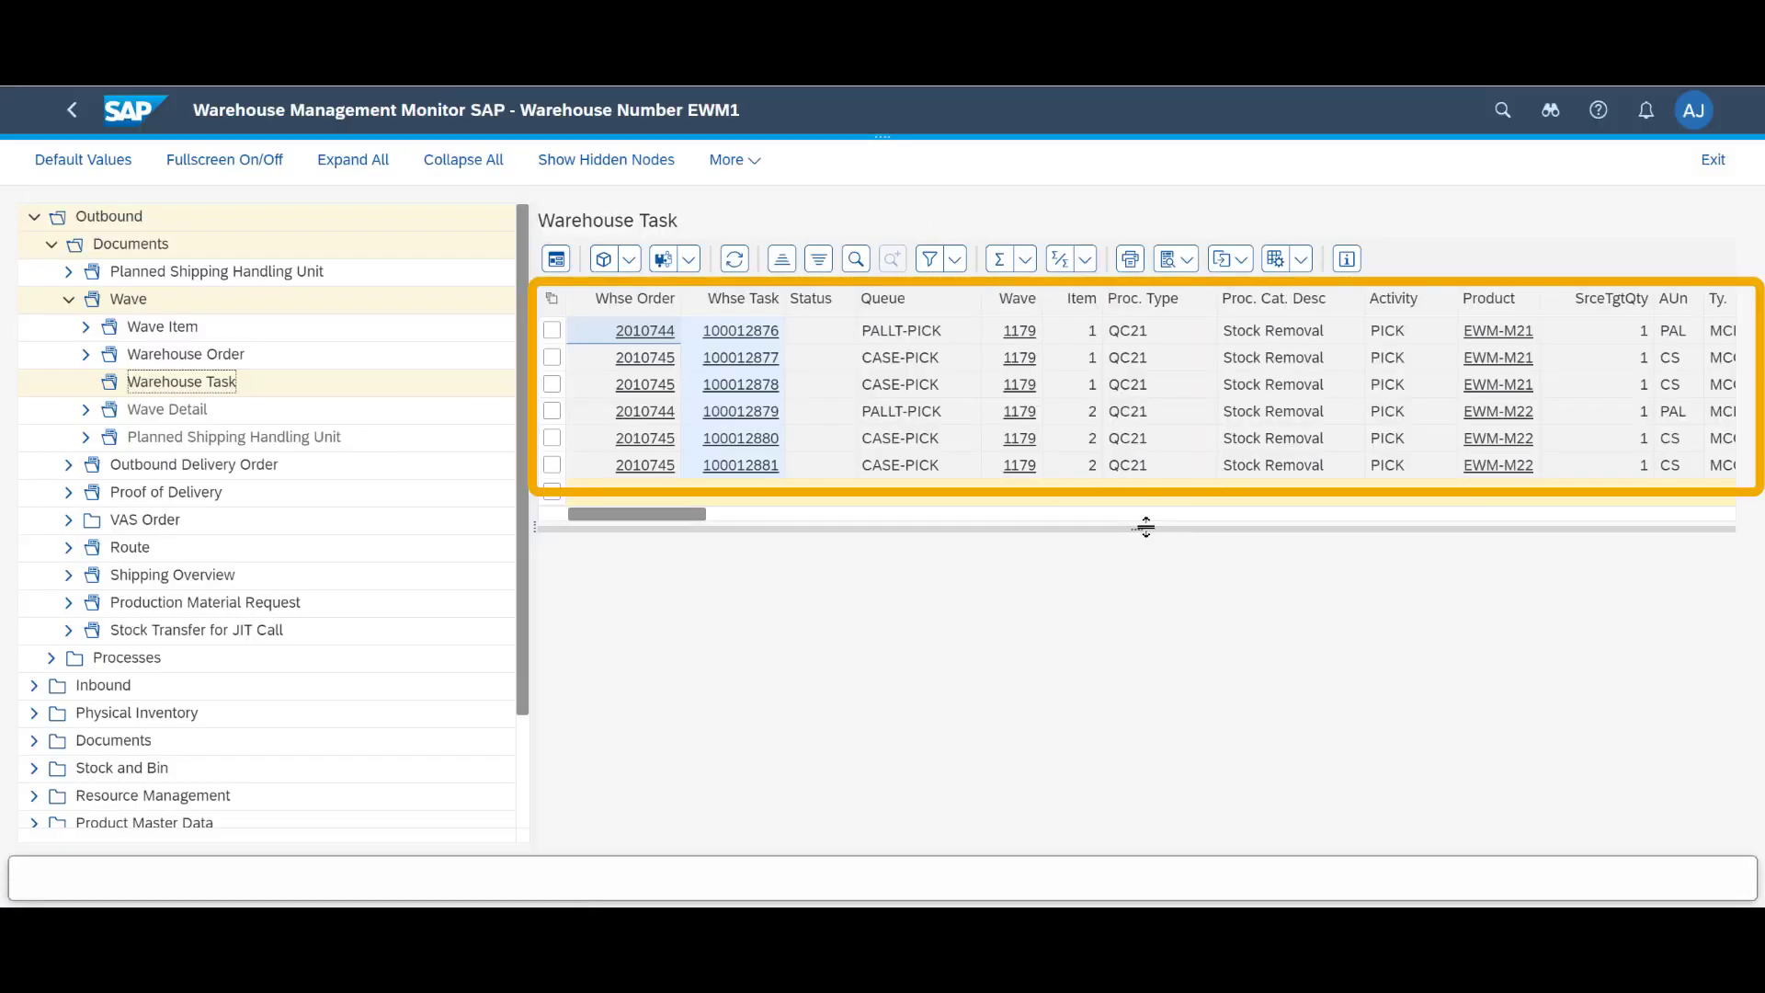
{"action": "left_click_drag", "start_coordinate": [1146, 526], "coordinate": [1144, 550]}
{"action": "scroll", "coordinate": [111, 685], "scroll_direction": "down", "scroll_amount": 2}
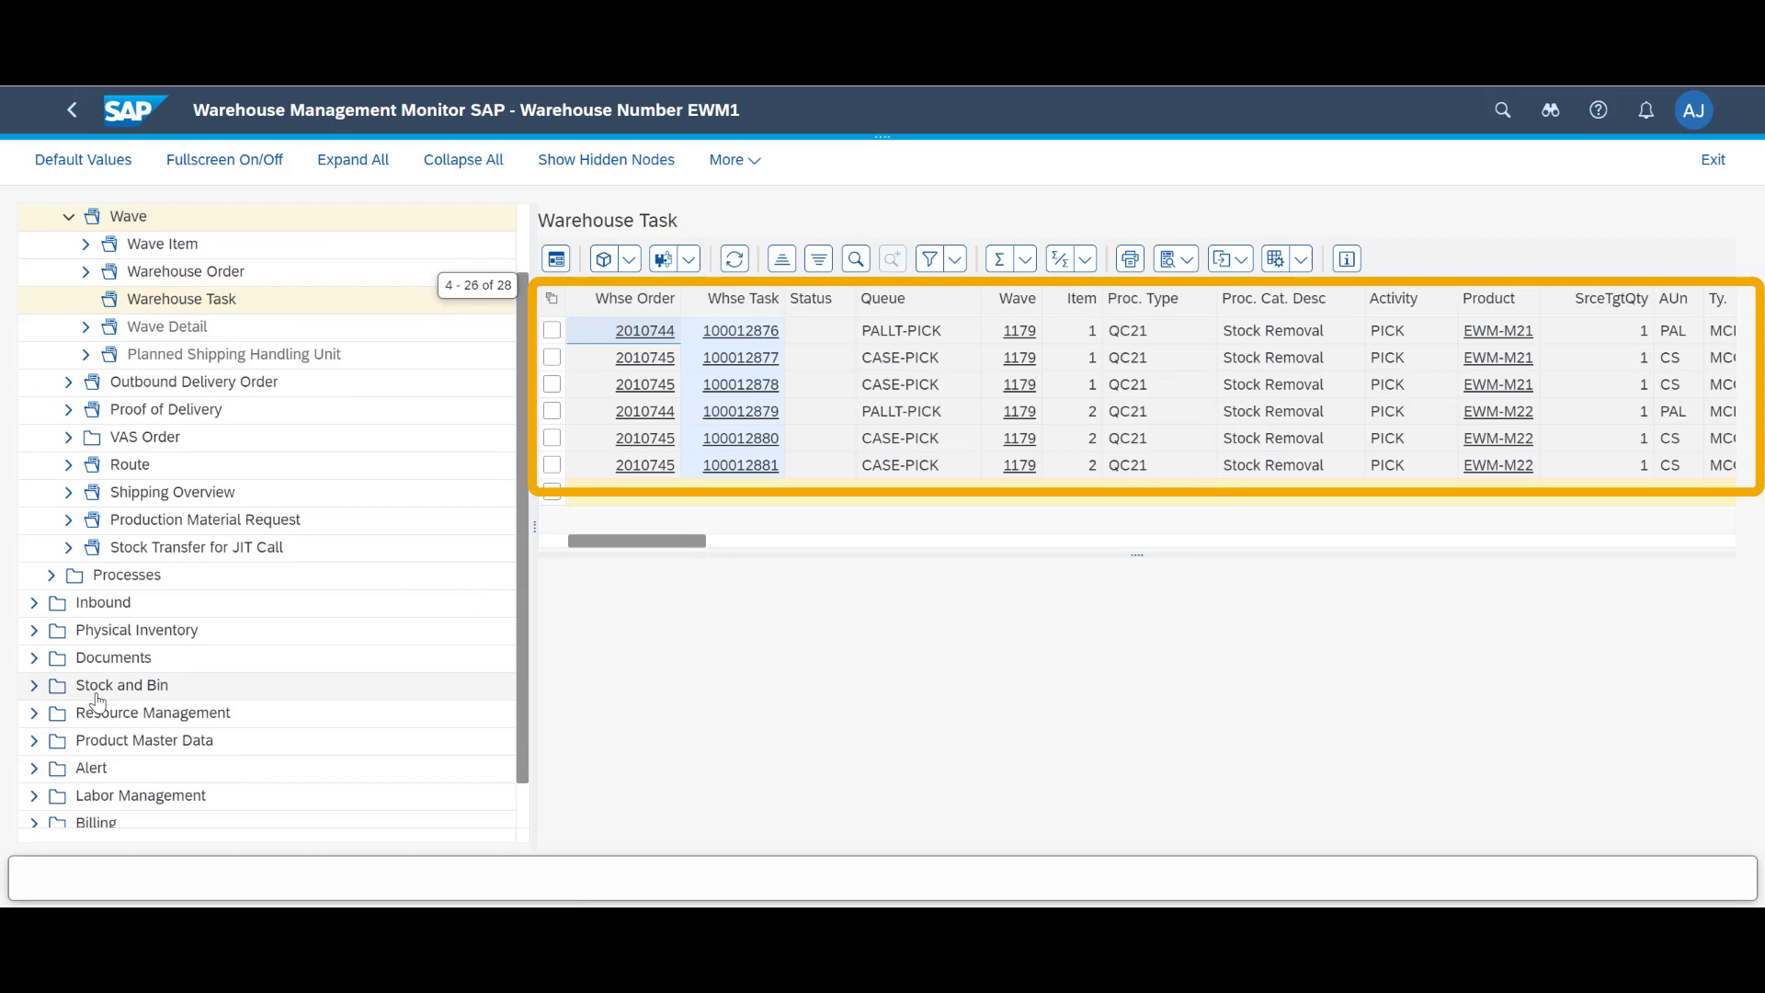
Show the Resource Management queue overview with open orders per queue
{"action": "left_click", "coordinate": [34, 713]}
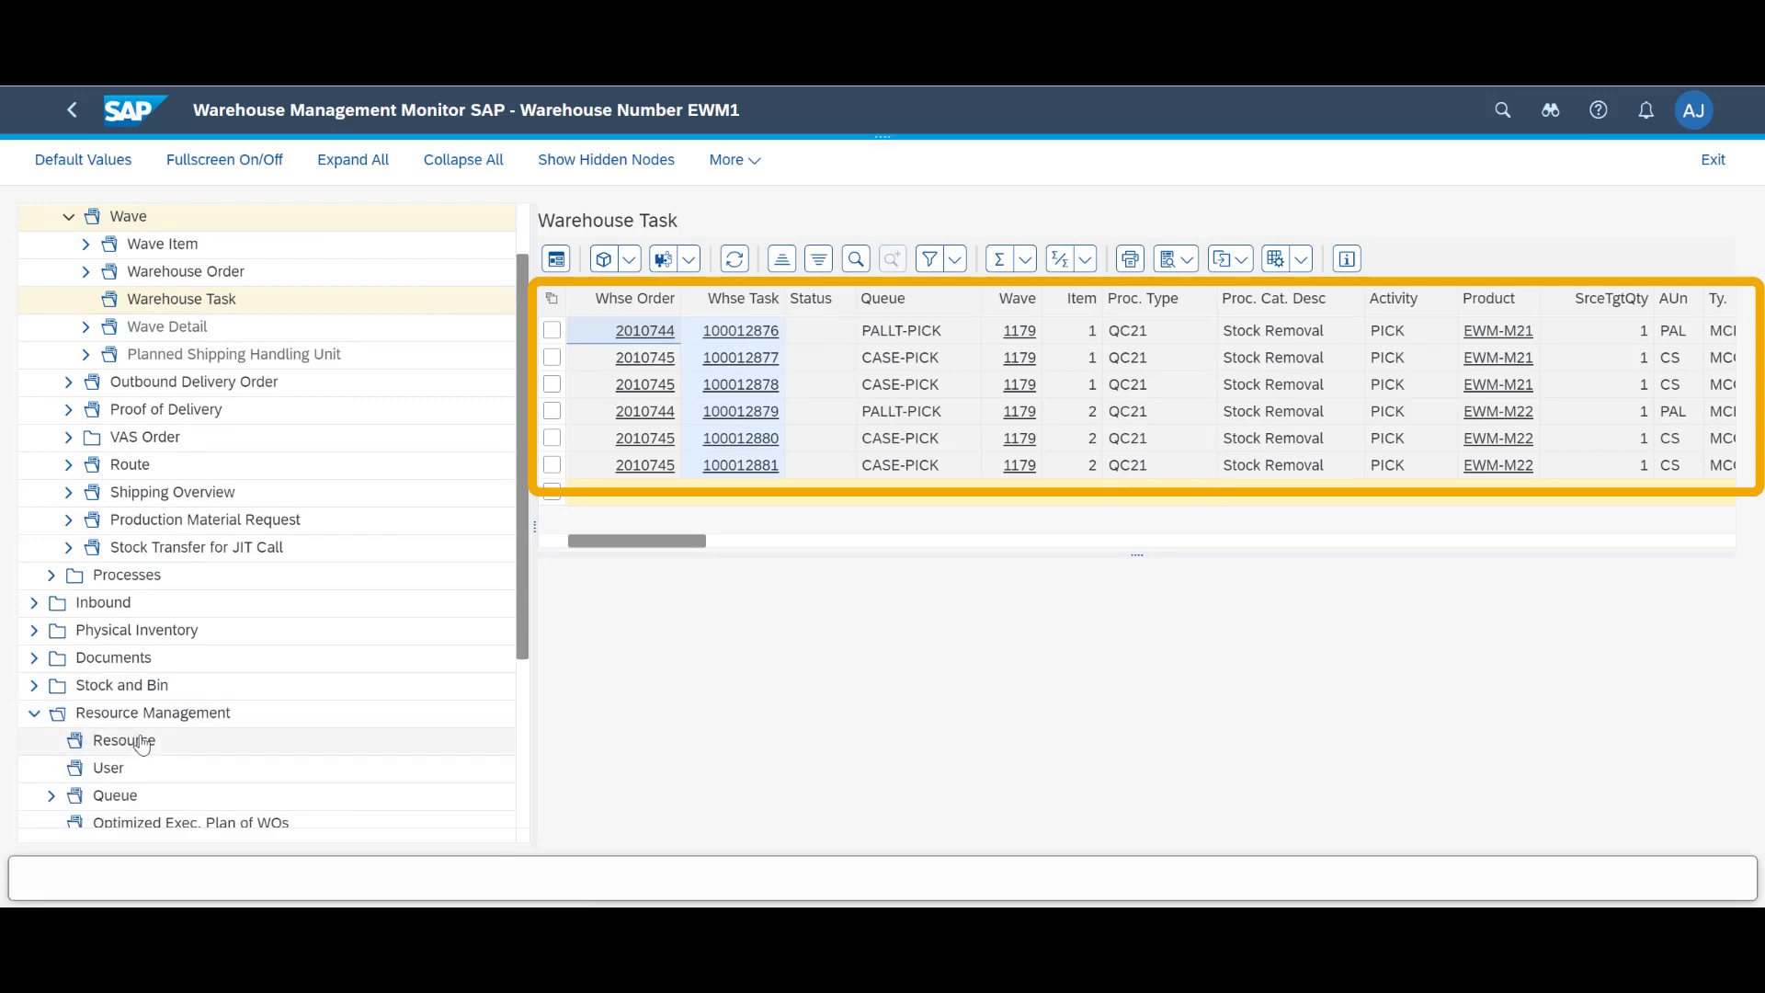
{"action": "scroll", "coordinate": [110, 724], "scroll_direction": "down", "scroll_amount": 2}
{"action": "left_click", "coordinate": [110, 715]}
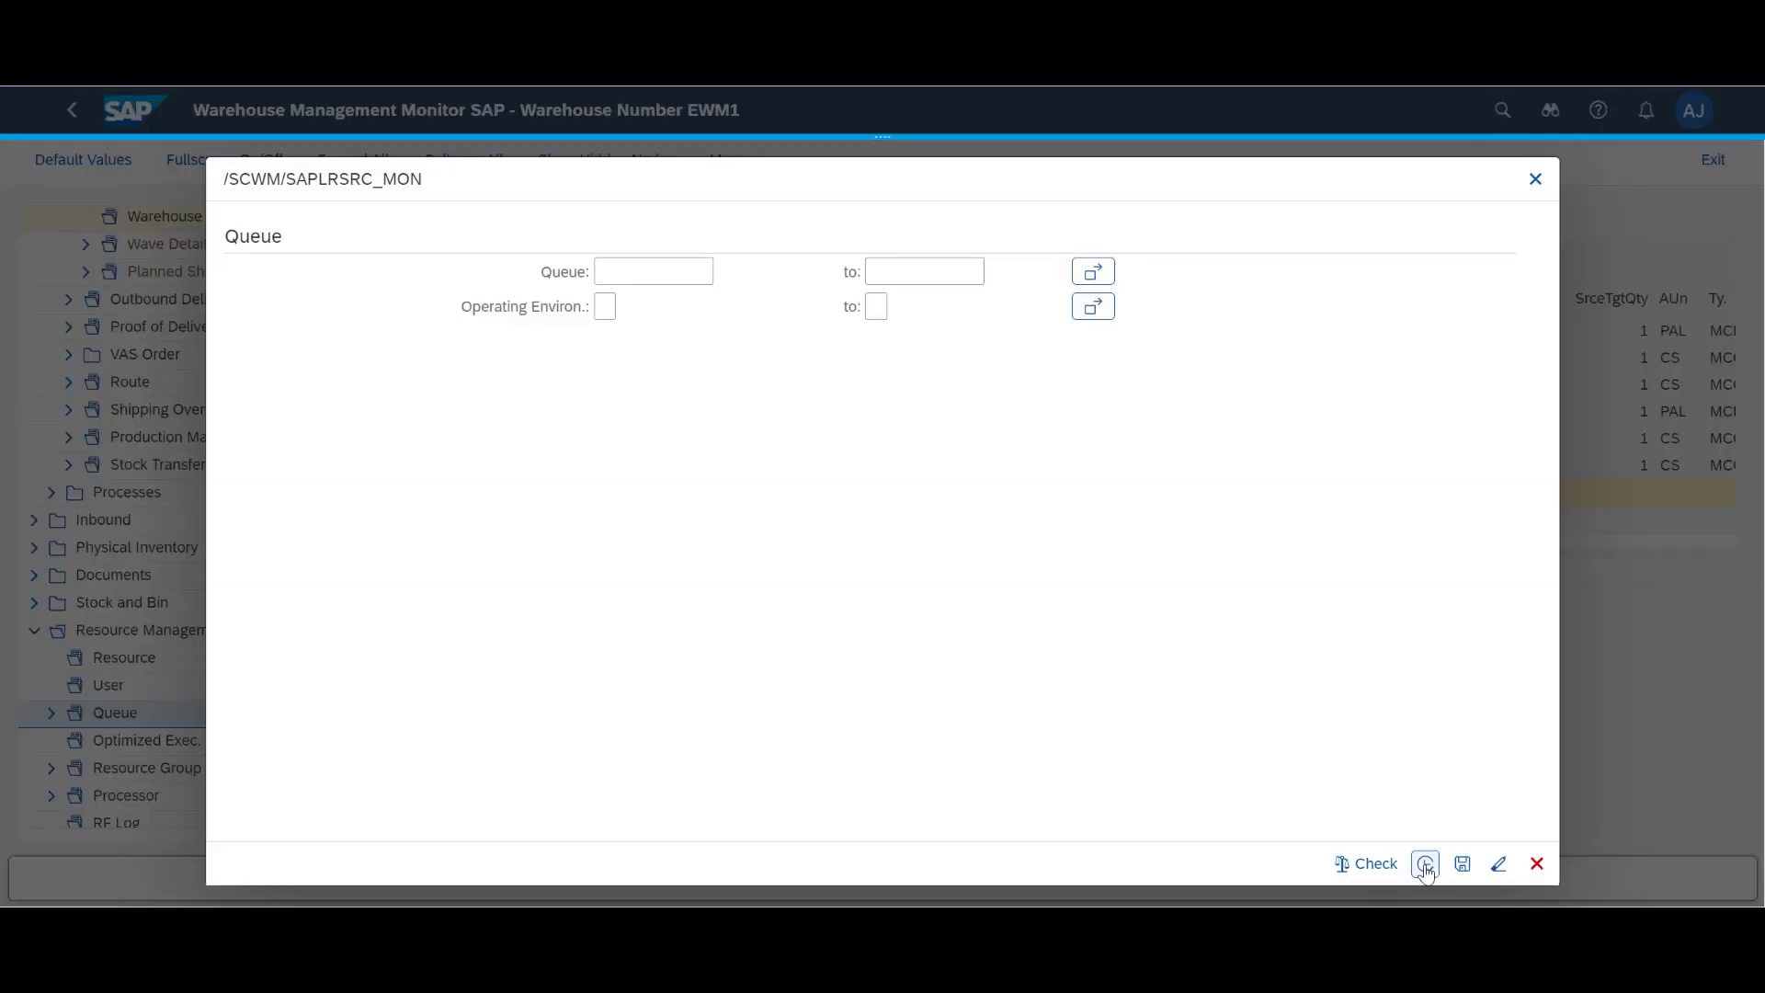
{"action": "key", "text": "Return"}
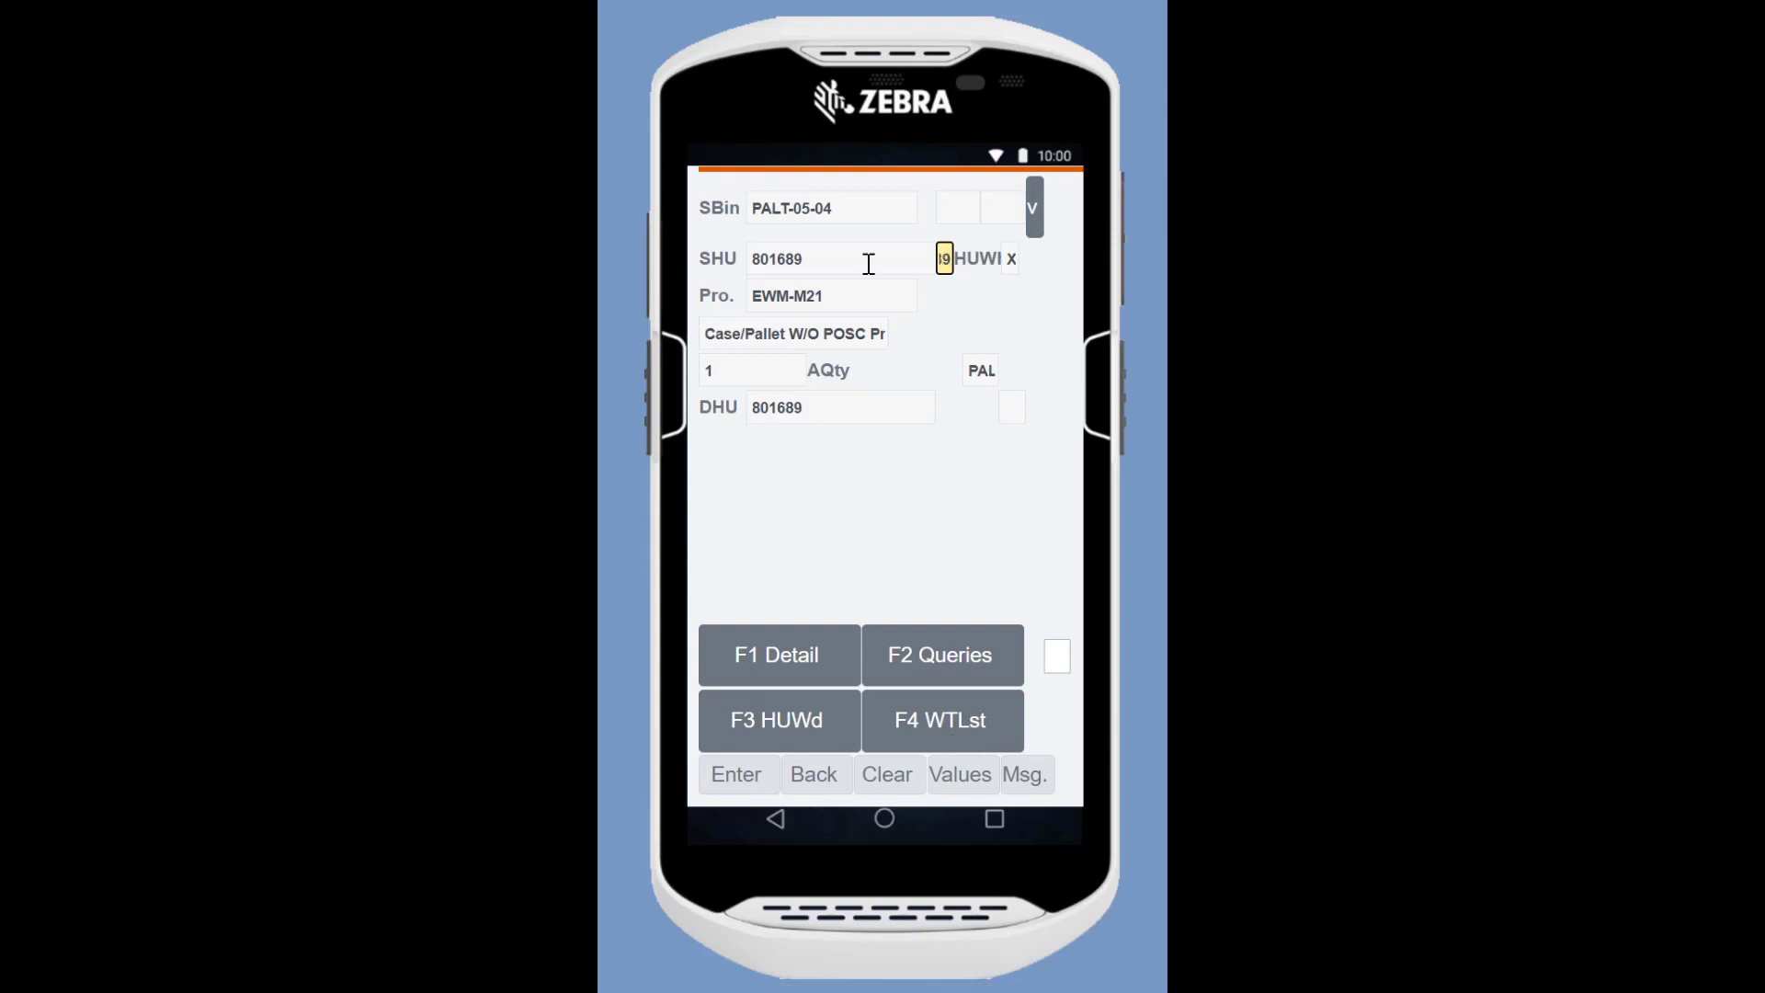
Confirm pallets 801689 and 801910, then fetch the next order from CASE-PICK
{"action": "key", "text": "Return"}
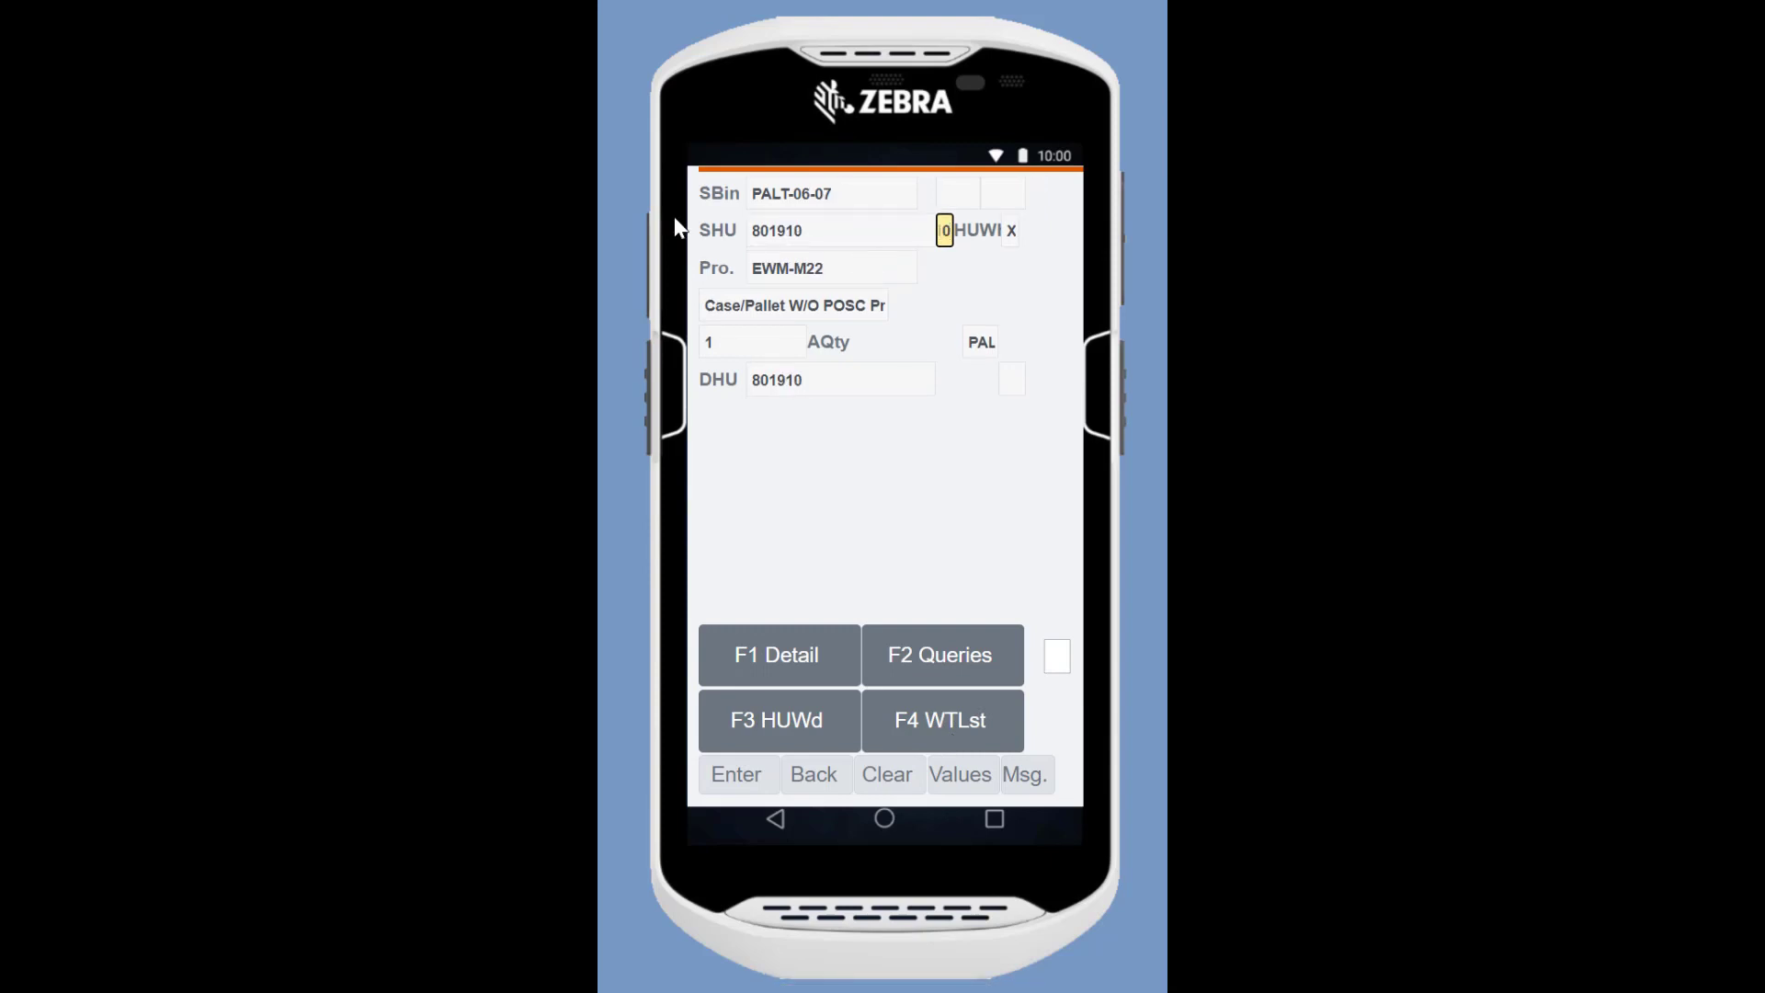
{"action": "key", "text": "Return"}
{"action": "key", "text": "Return"}
{"action": "type", "text": "CASE-"}
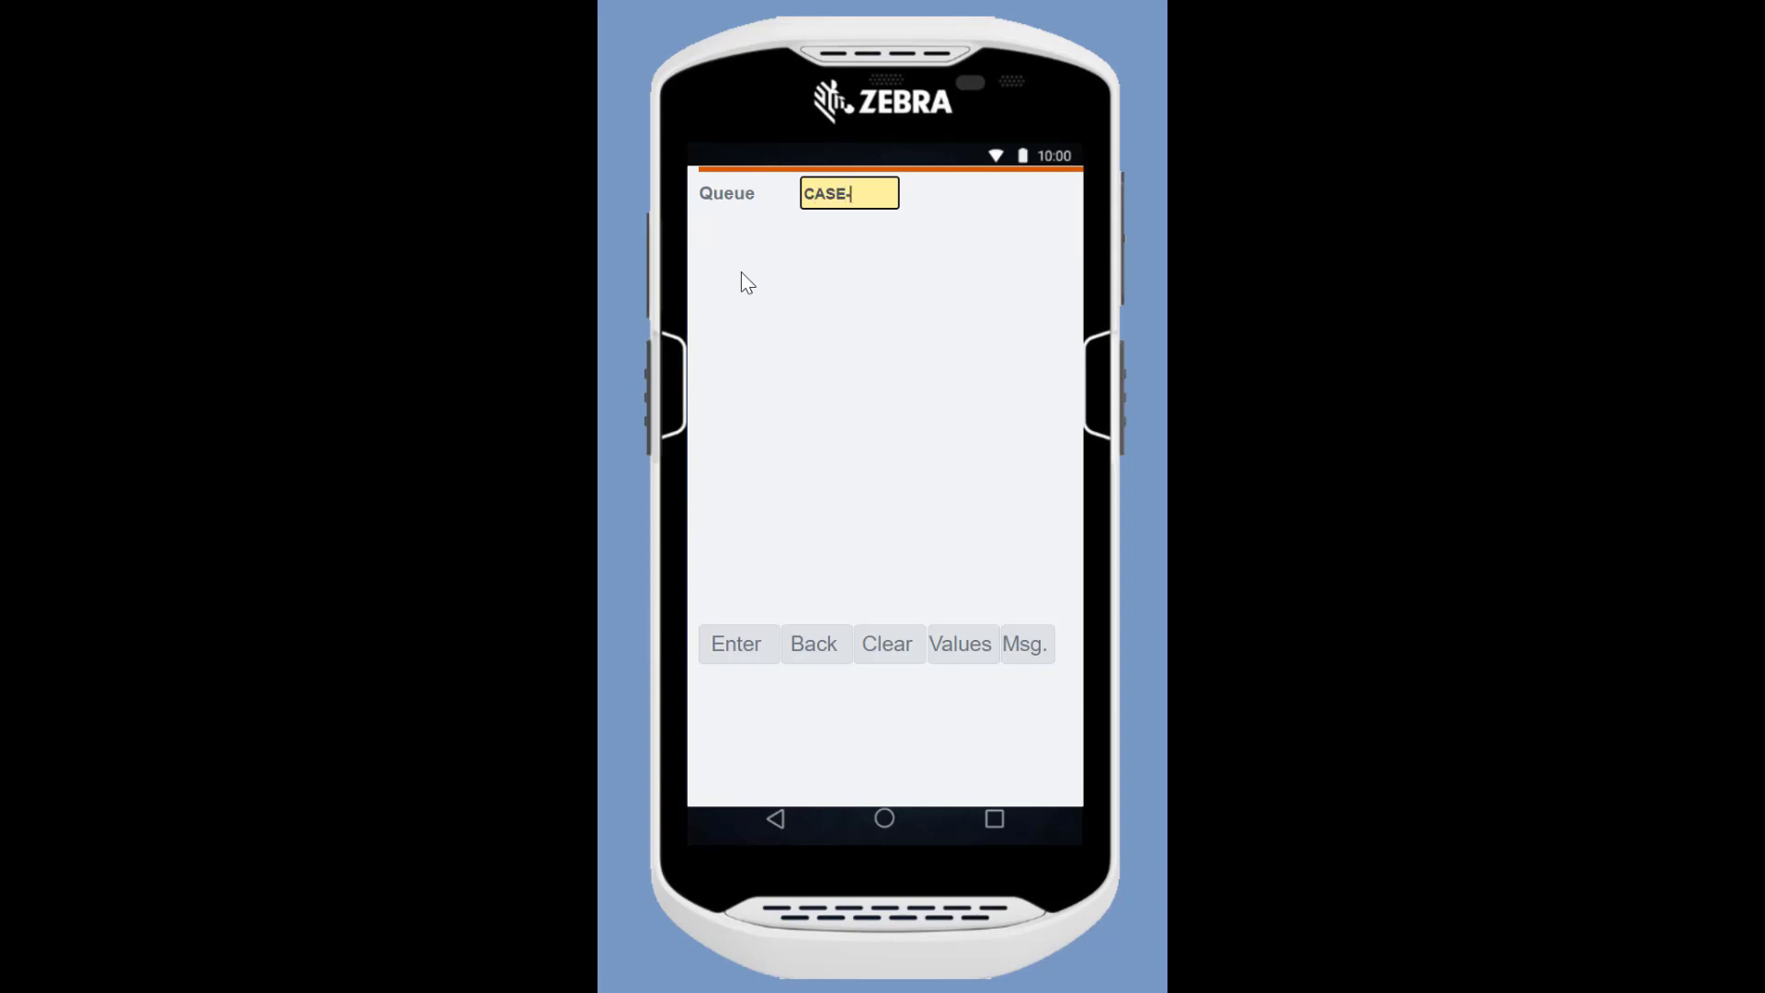
{"action": "type", "text": "PICK"}
{"action": "key", "text": "Return"}
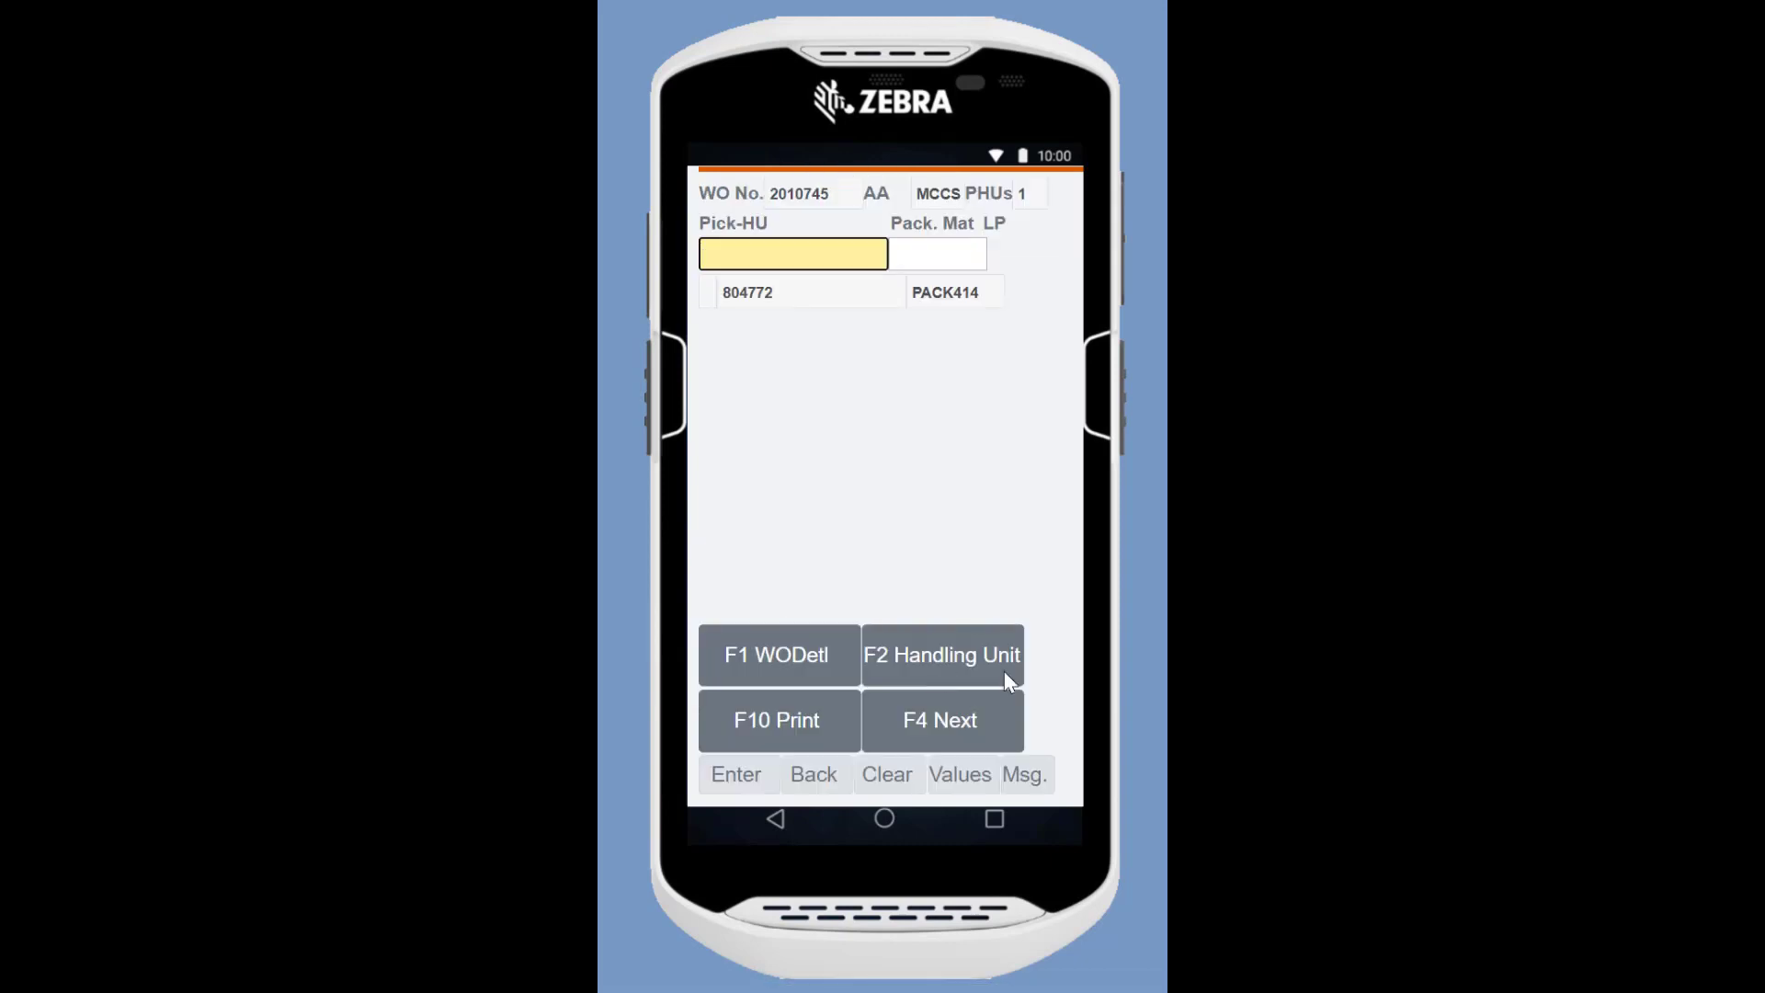
Confirm the EWM-M22 case picks into handling unit 804772
{"action": "left_click", "coordinate": [954, 724]}
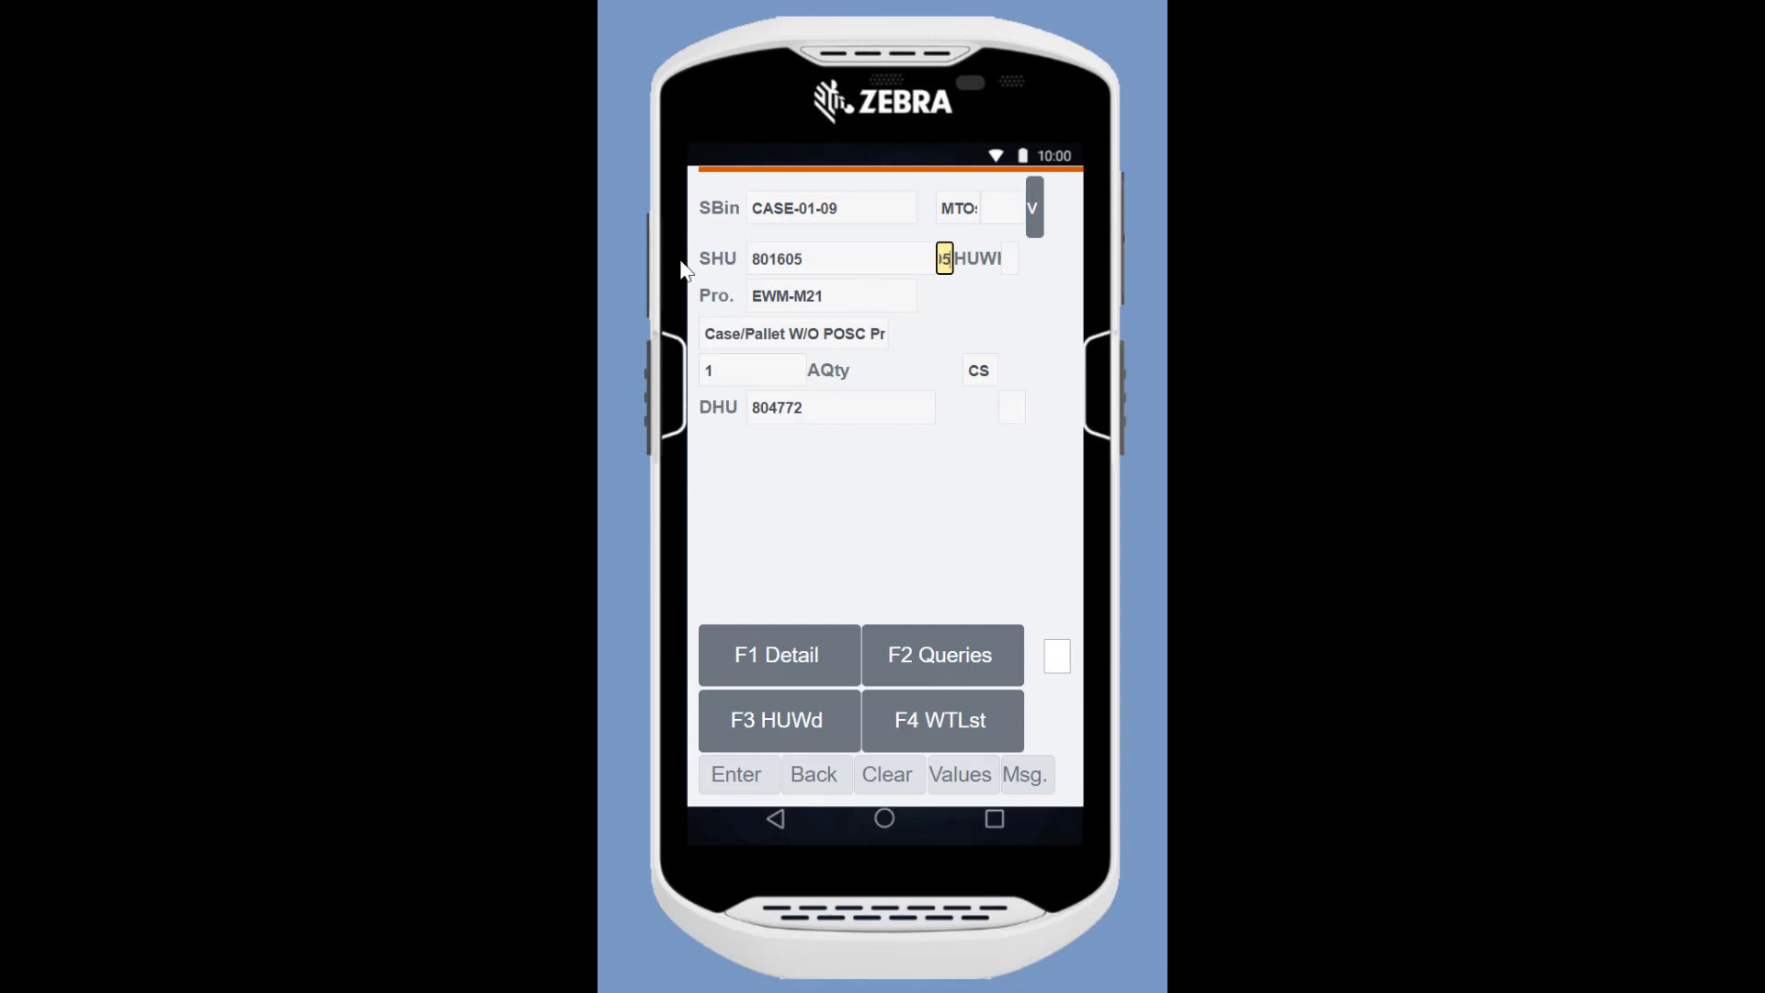
{"action": "key", "text": "Return"}
{"action": "key", "text": "Return"}
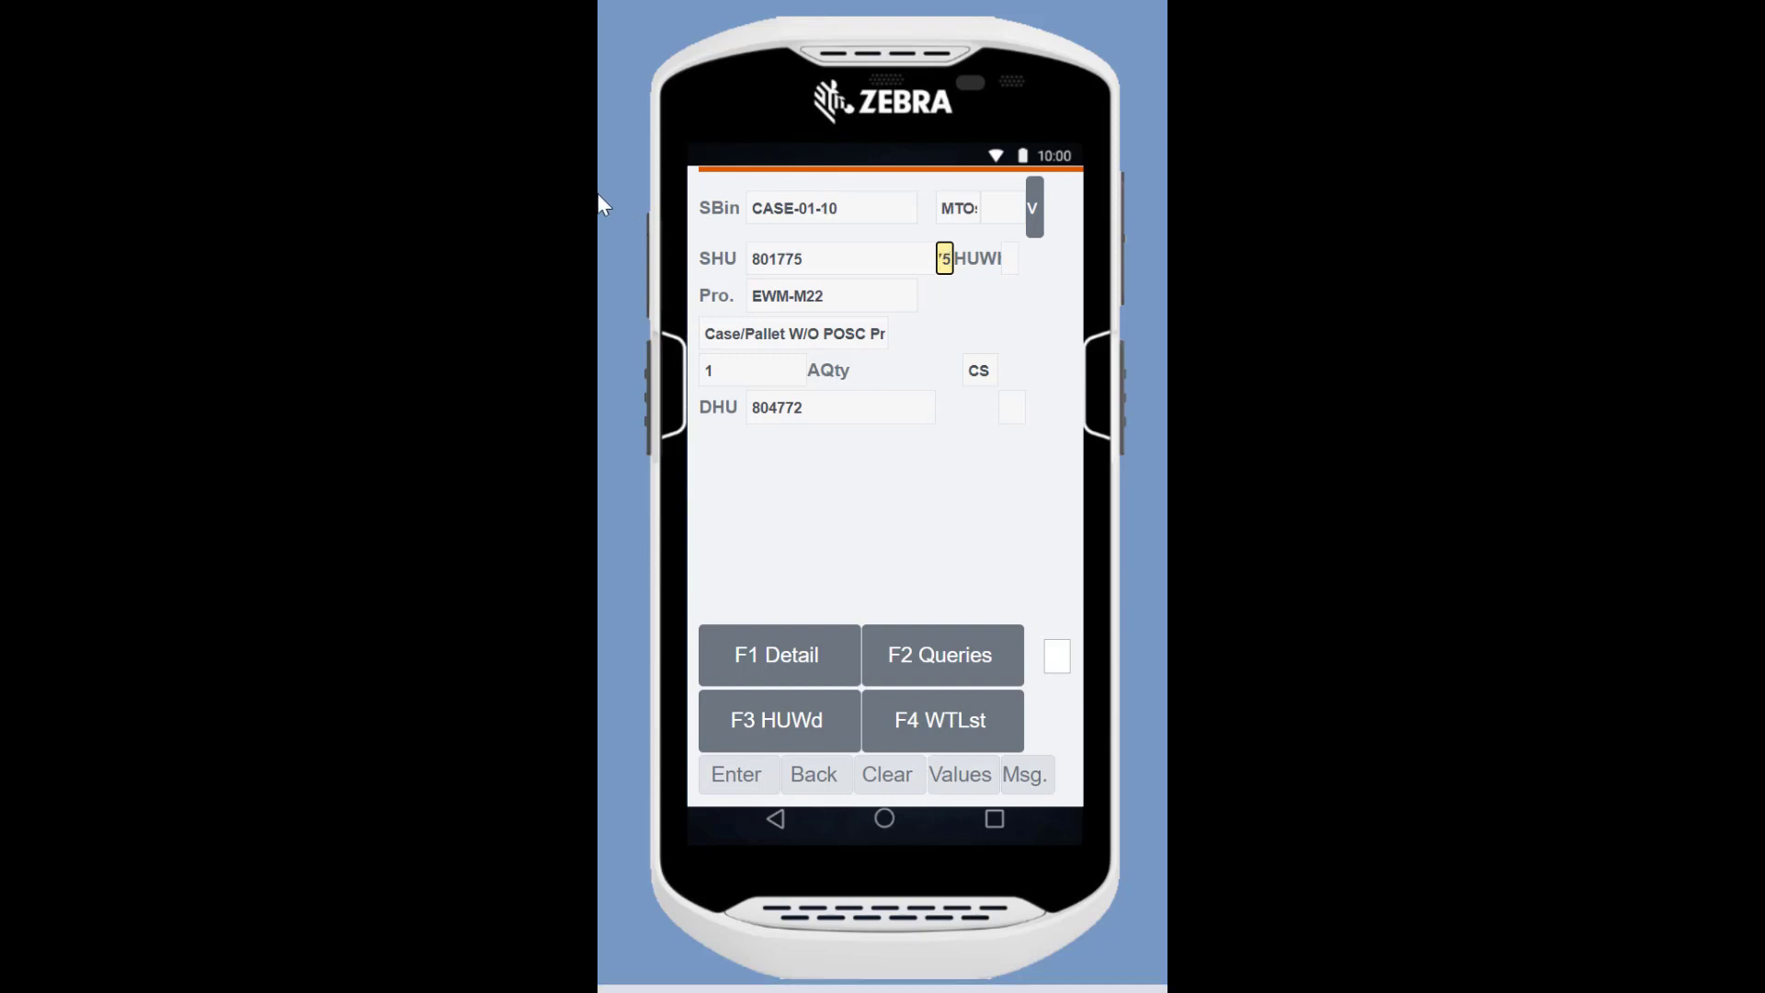
{"action": "key", "text": "Return"}
{"action": "key", "text": "Return"}
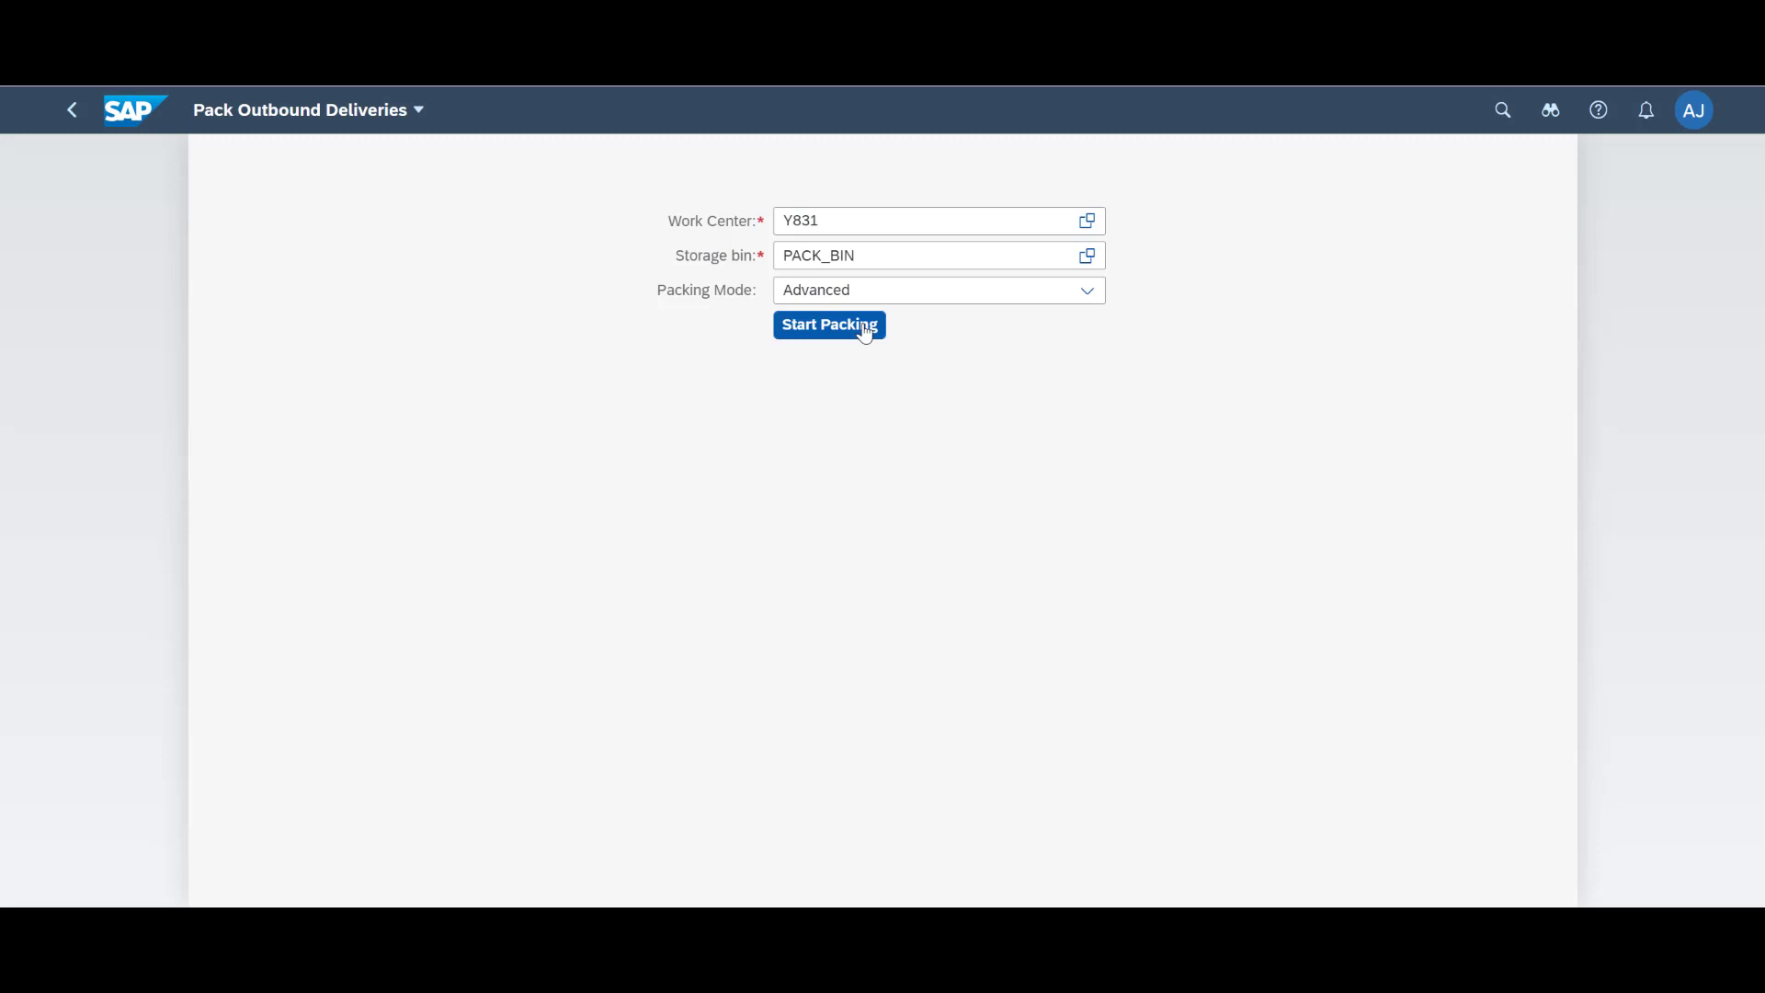
Load HU 804772, pack both EWM-M22 cases into new shipping HU 804773, and close it
{"action": "left_click", "coordinate": [861, 333]}
{"action": "type", "text": "804"}
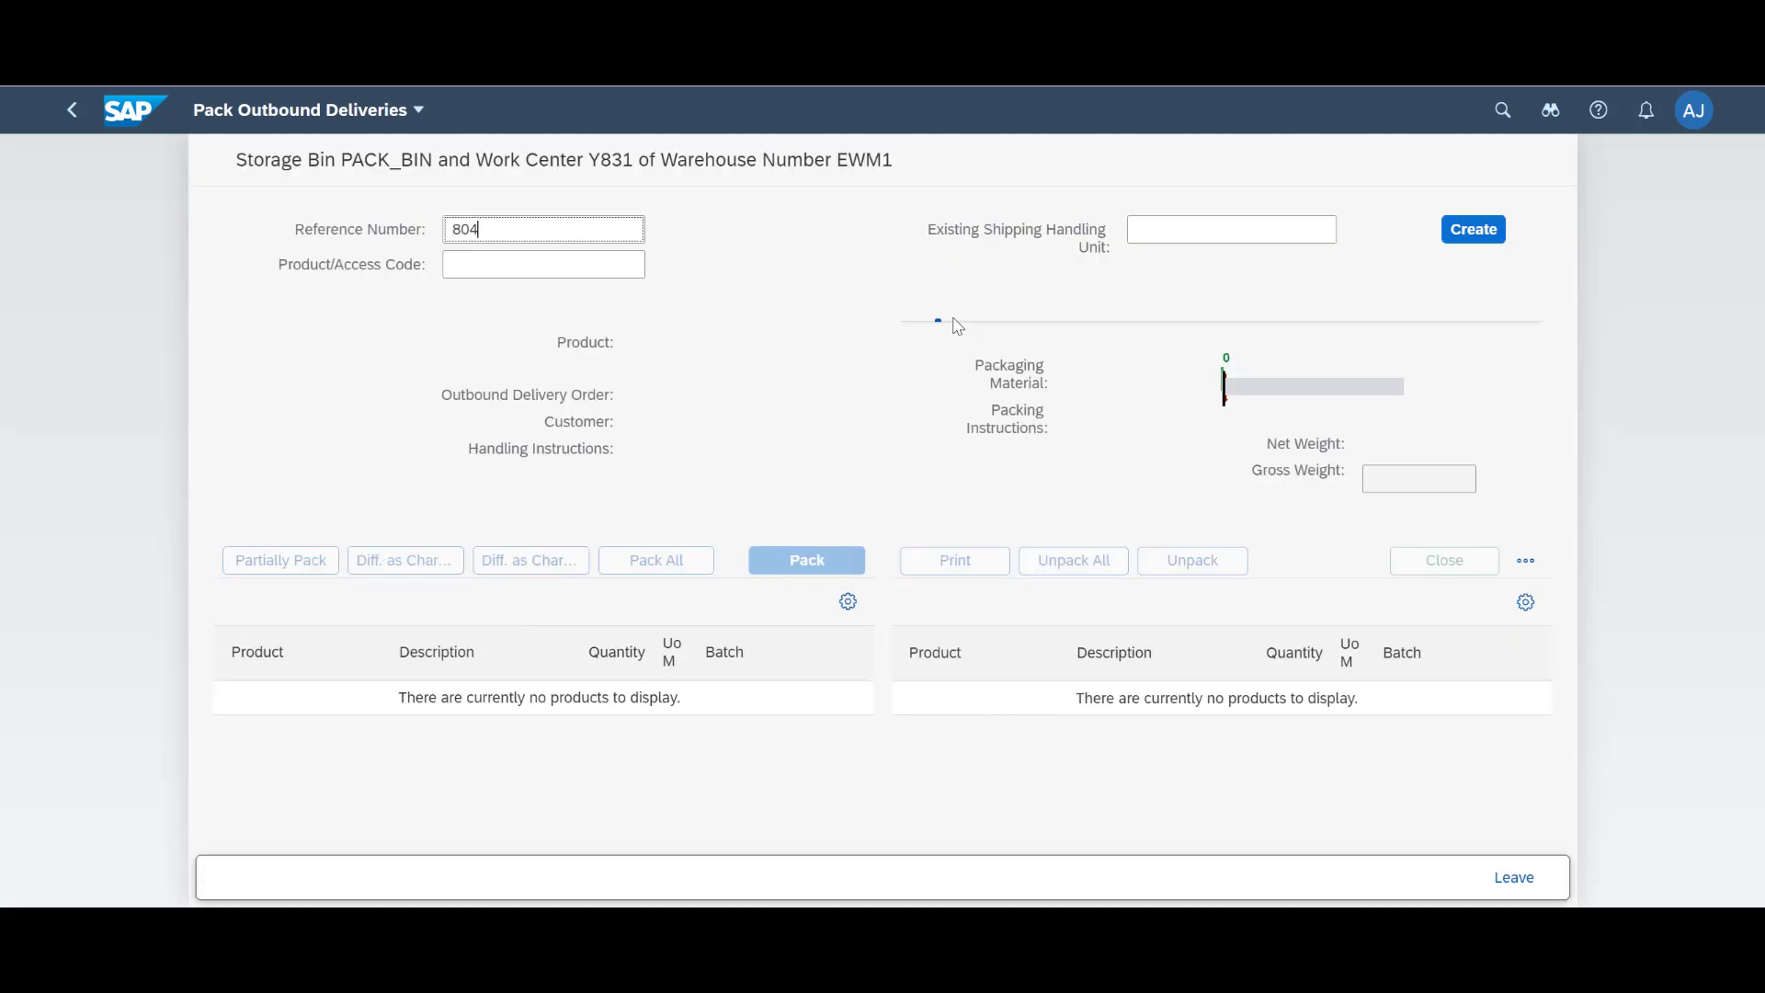
{"action": "type", "text": "772"}
{"action": "key", "text": "Return"}
{"action": "left_click", "coordinate": [1029, 631]}
{"action": "scroll", "coordinate": [340, 603], "scroll_direction": "down", "scroll_amount": 1}
{"action": "scroll", "coordinate": [328, 615], "scroll_direction": "up", "scroll_amount": 1}
{"action": "left_click", "coordinate": [327, 710]}
{"action": "left_click", "coordinate": [789, 563]}
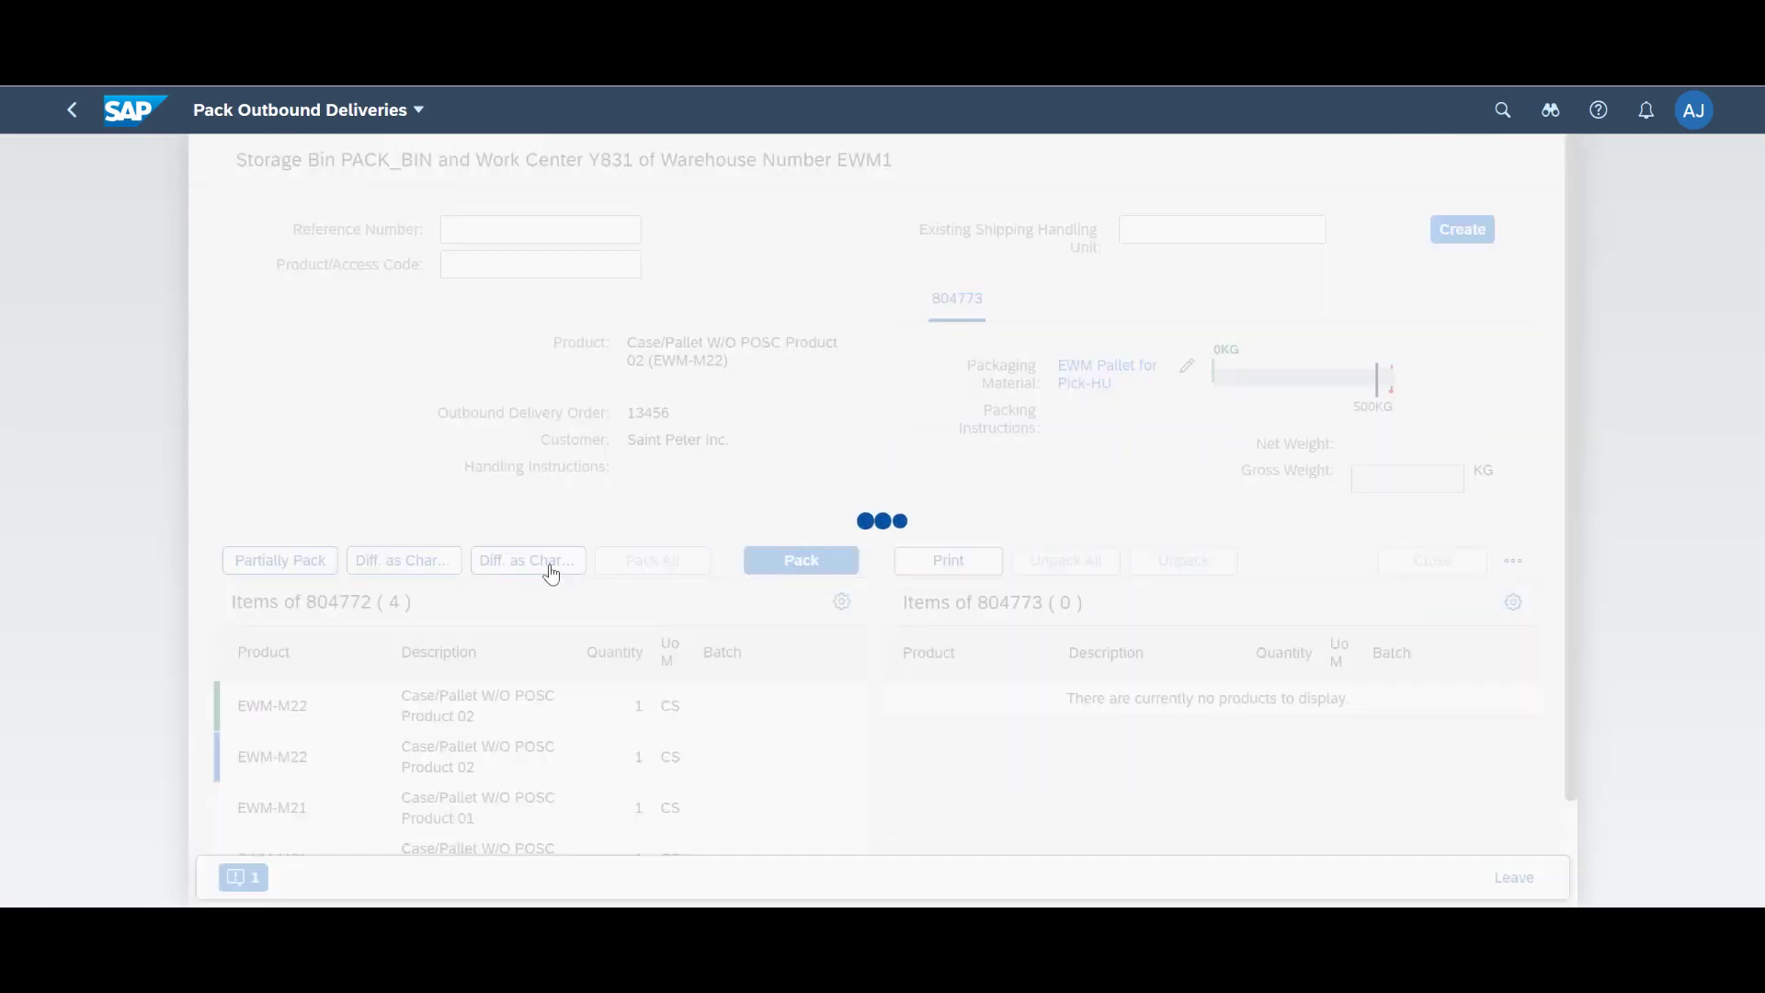
{"action": "left_click", "coordinate": [334, 730]}
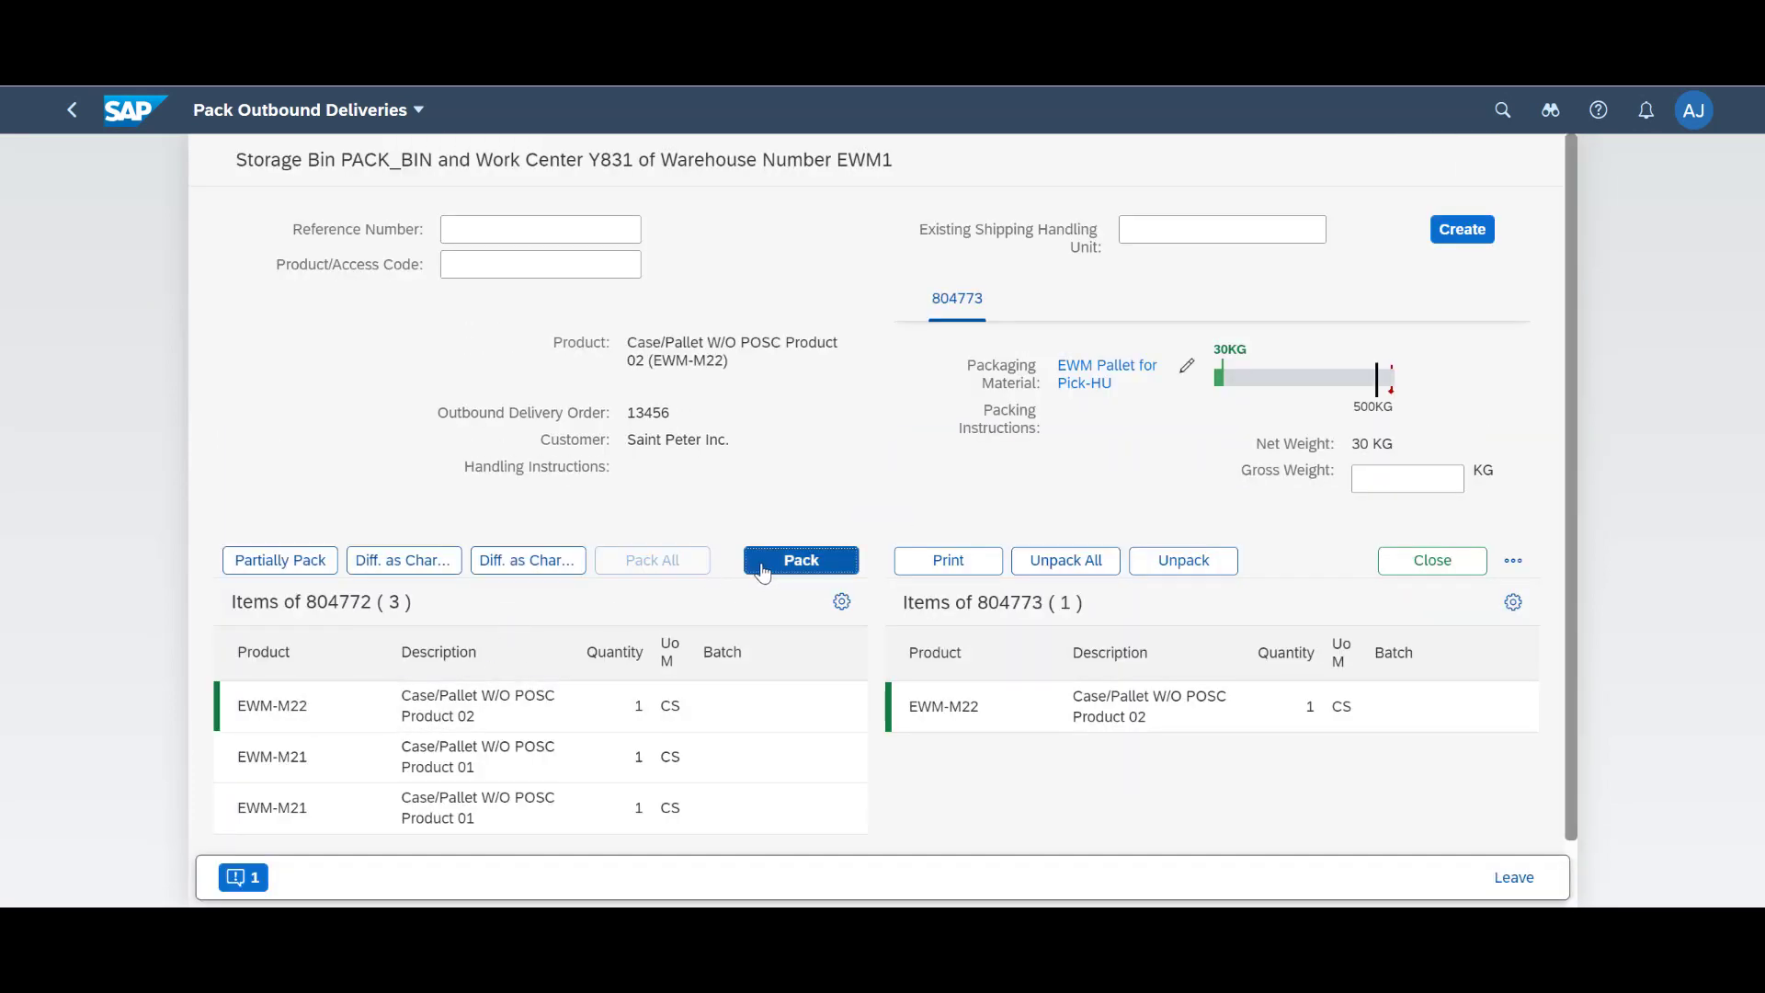
{"action": "left_click", "coordinate": [765, 572]}
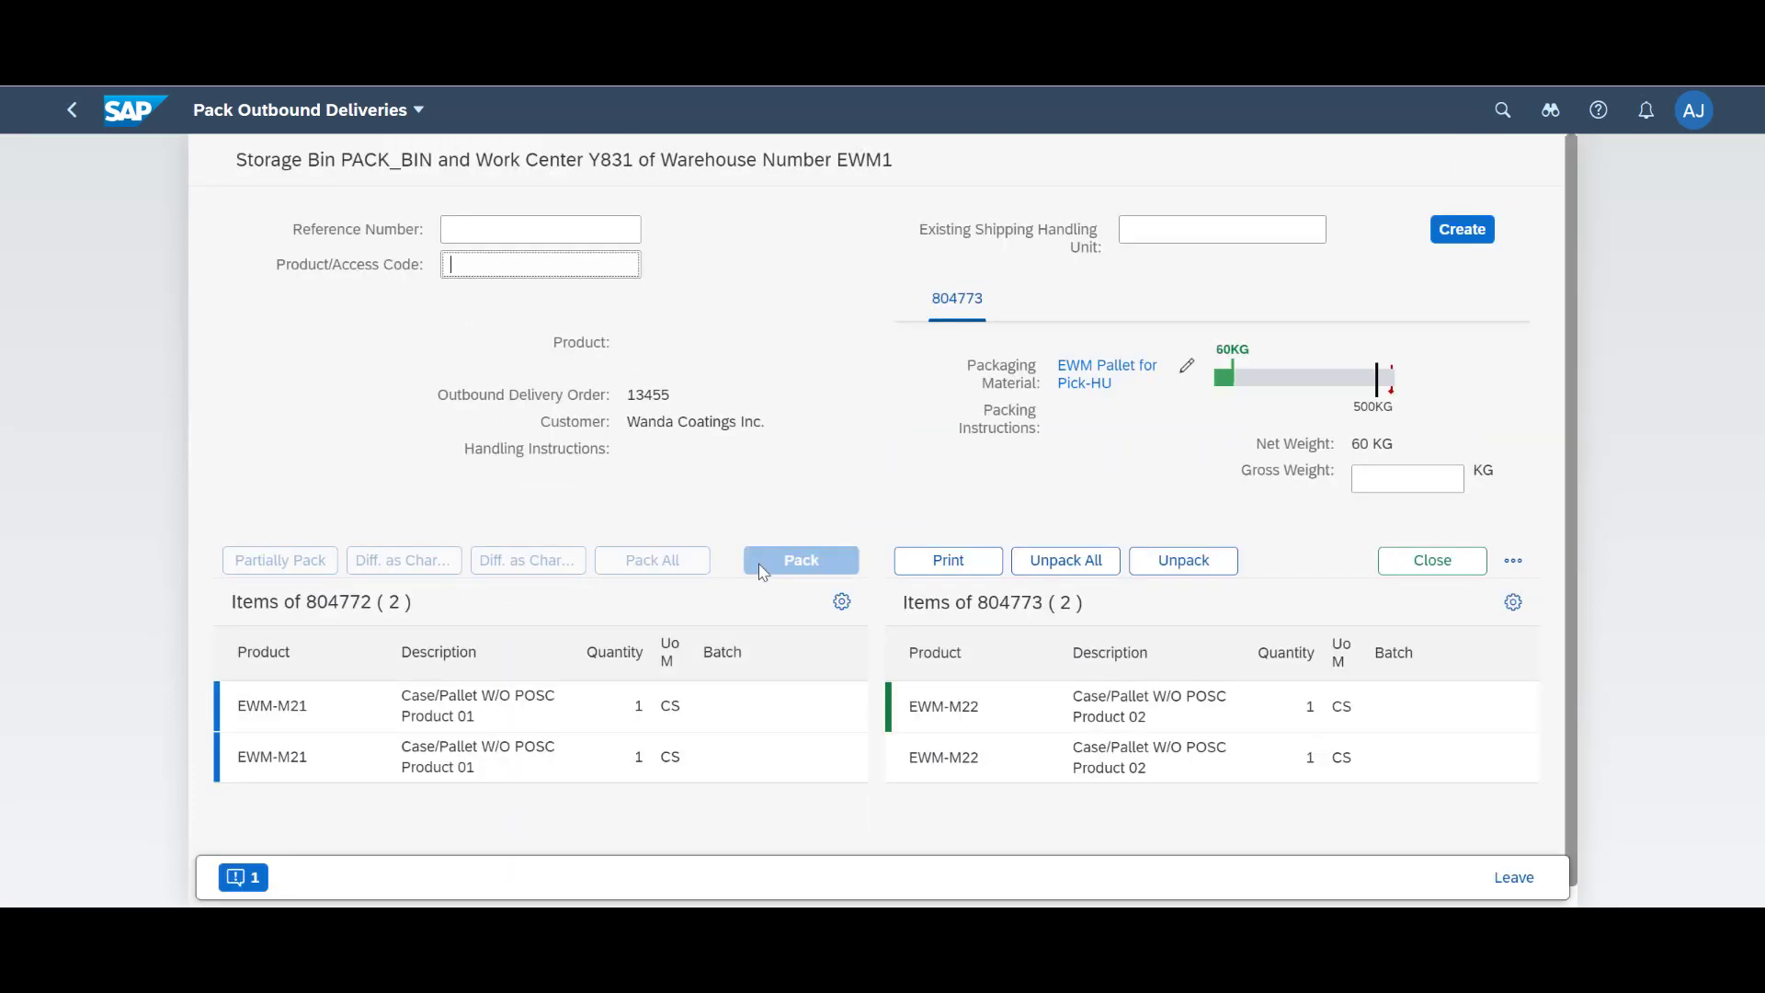
{"action": "left_click", "coordinate": [1432, 561]}
Create shipping HU 804774 on an EWM Pallet for Pick-HU, pack both EWM-M21 cases, and close it
{"action": "left_click", "coordinate": [793, 442]}
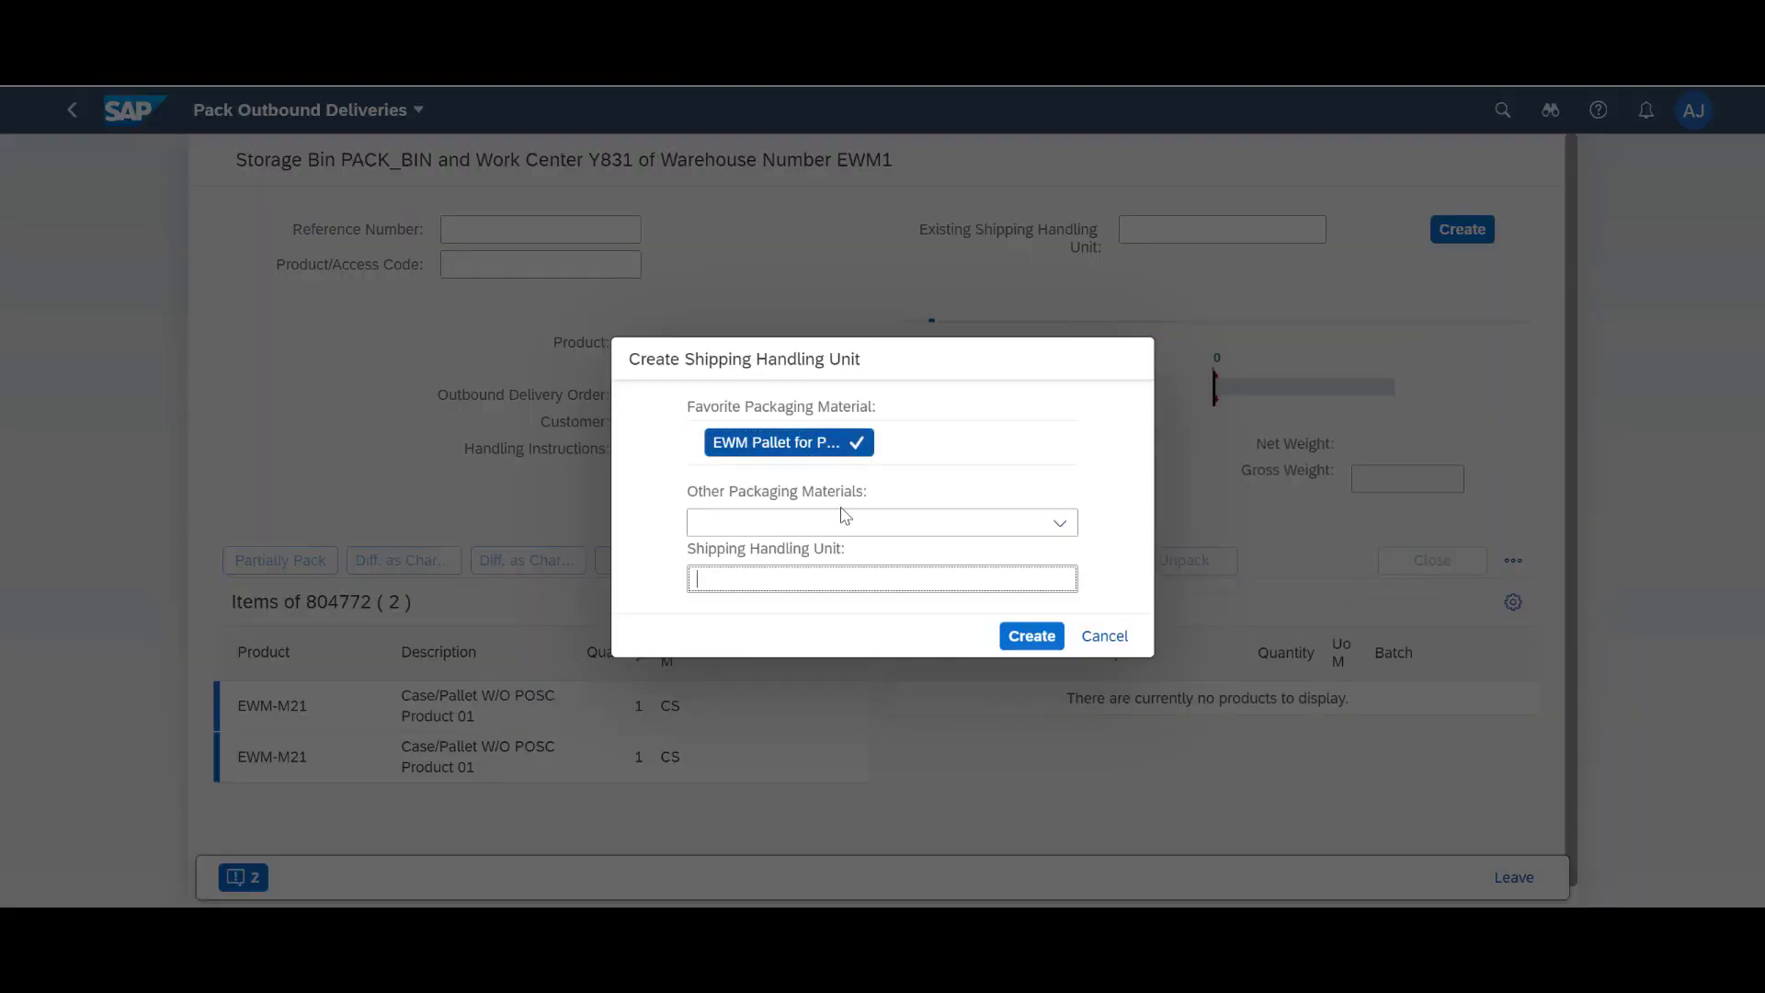
{"action": "left_click", "coordinate": [1031, 637]}
{"action": "left_click", "coordinate": [328, 706]}
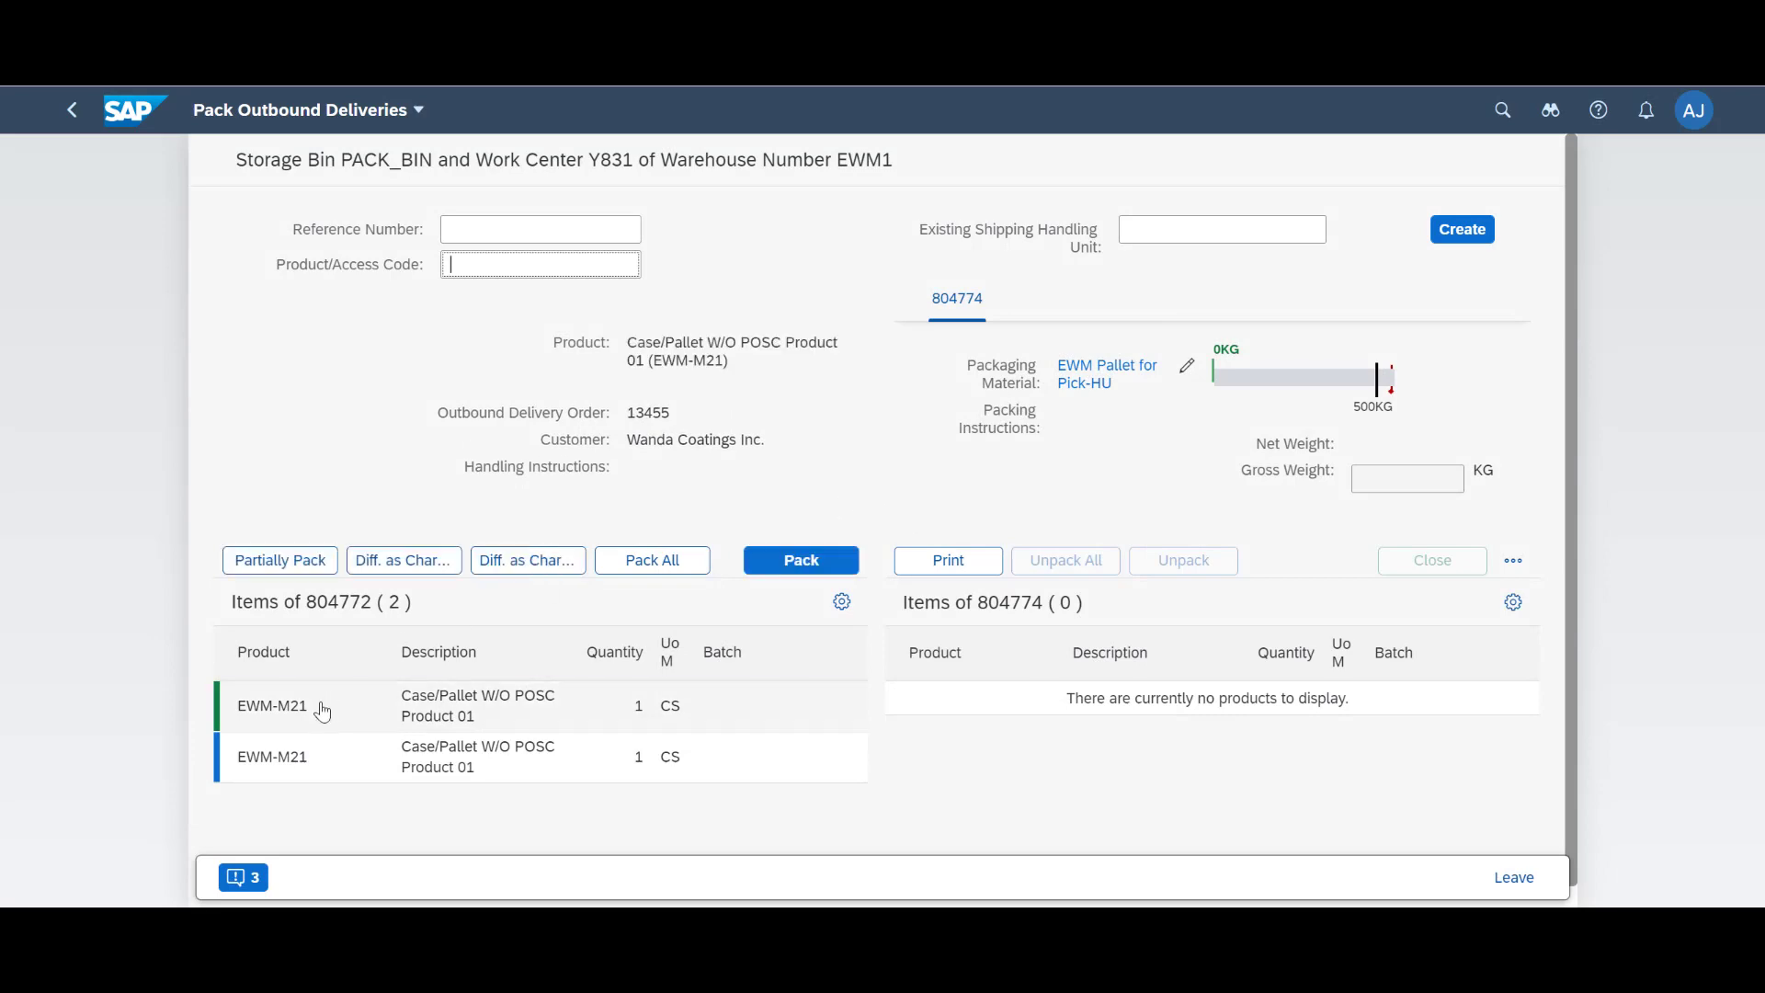
{"action": "left_click", "coordinate": [756, 570]}
{"action": "left_click", "coordinate": [276, 709]}
{"action": "left_click", "coordinate": [801, 560]}
{"action": "left_click", "coordinate": [1432, 562]}
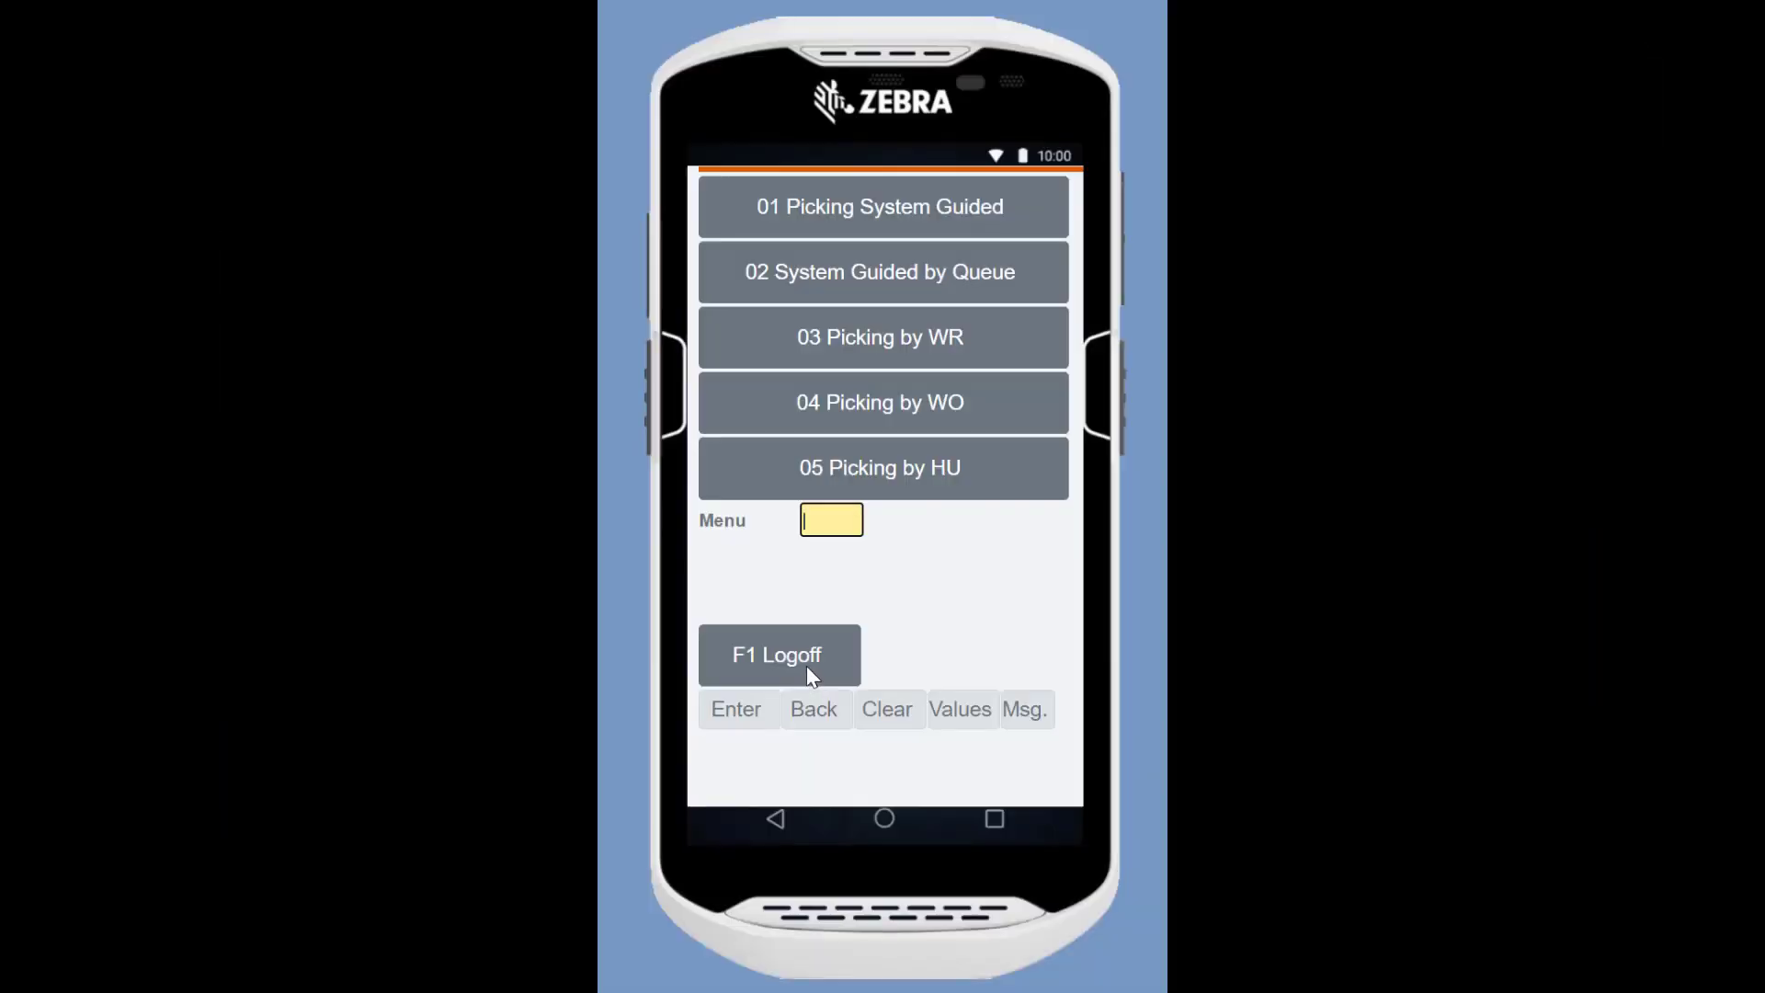
Use Picking by HU to move HU 804773 from PACK_BIN to GI-YD22-CASE
{"action": "left_click", "coordinate": [868, 482]}
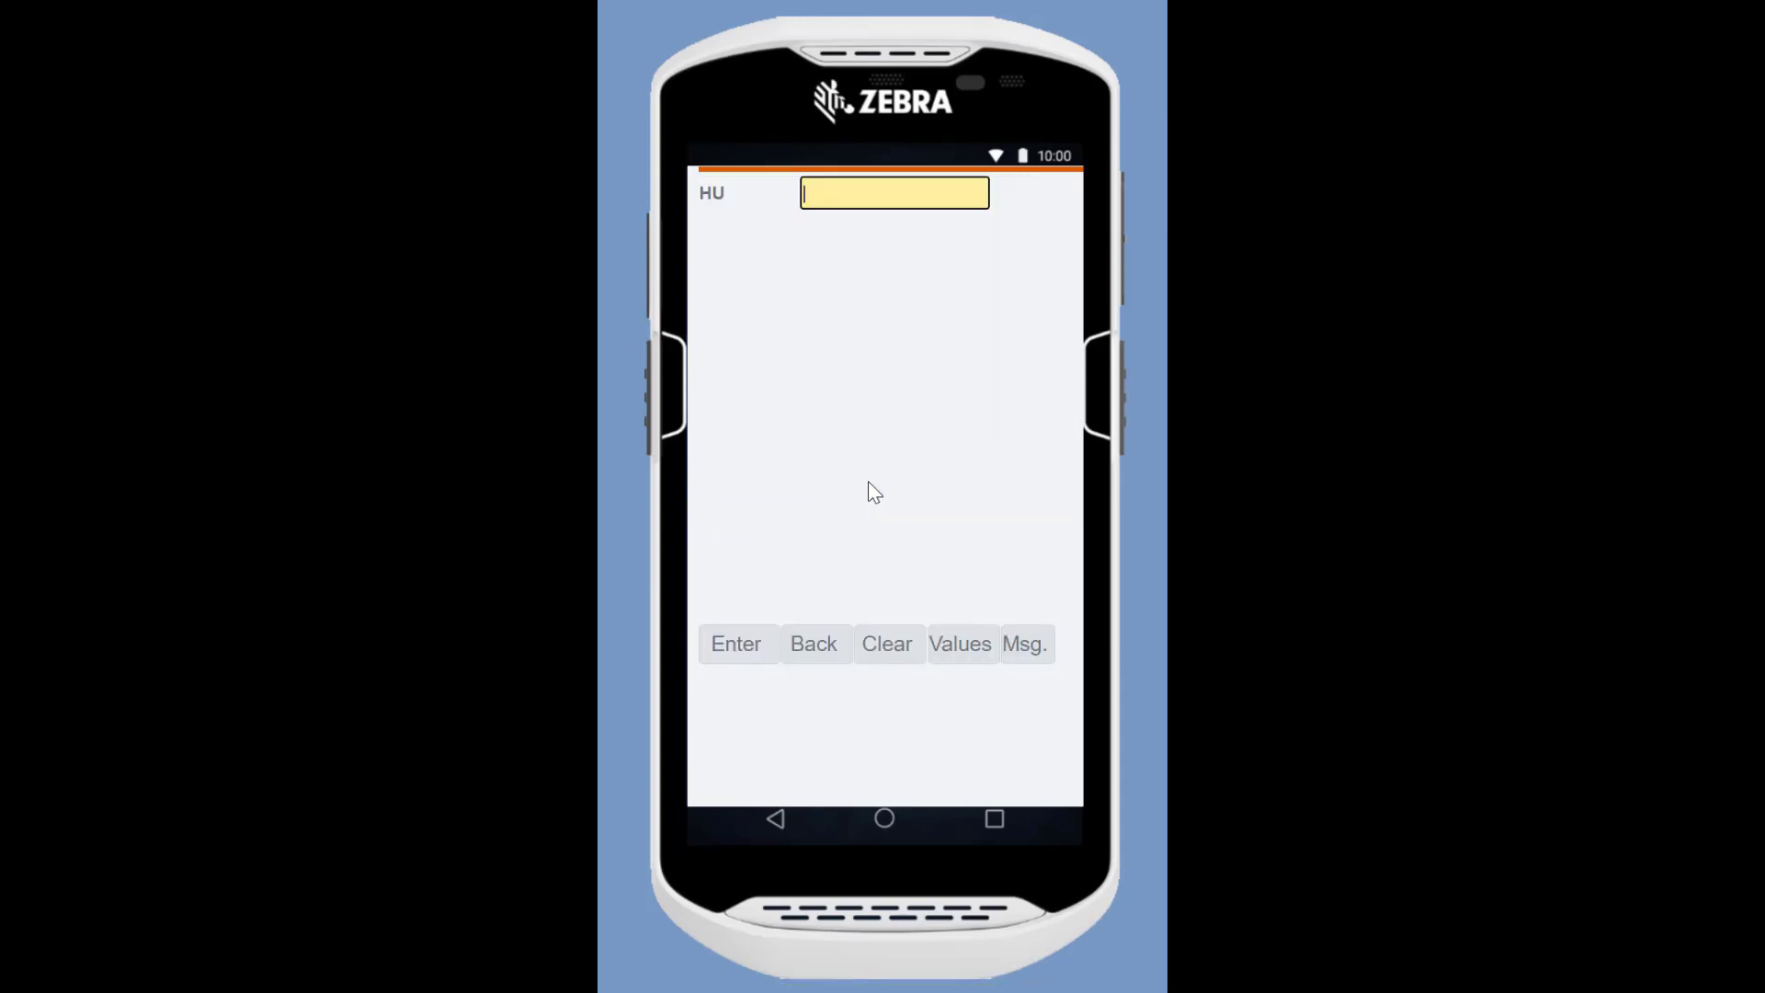
{"action": "type", "text": "804773"}
{"action": "key", "text": "Return"}
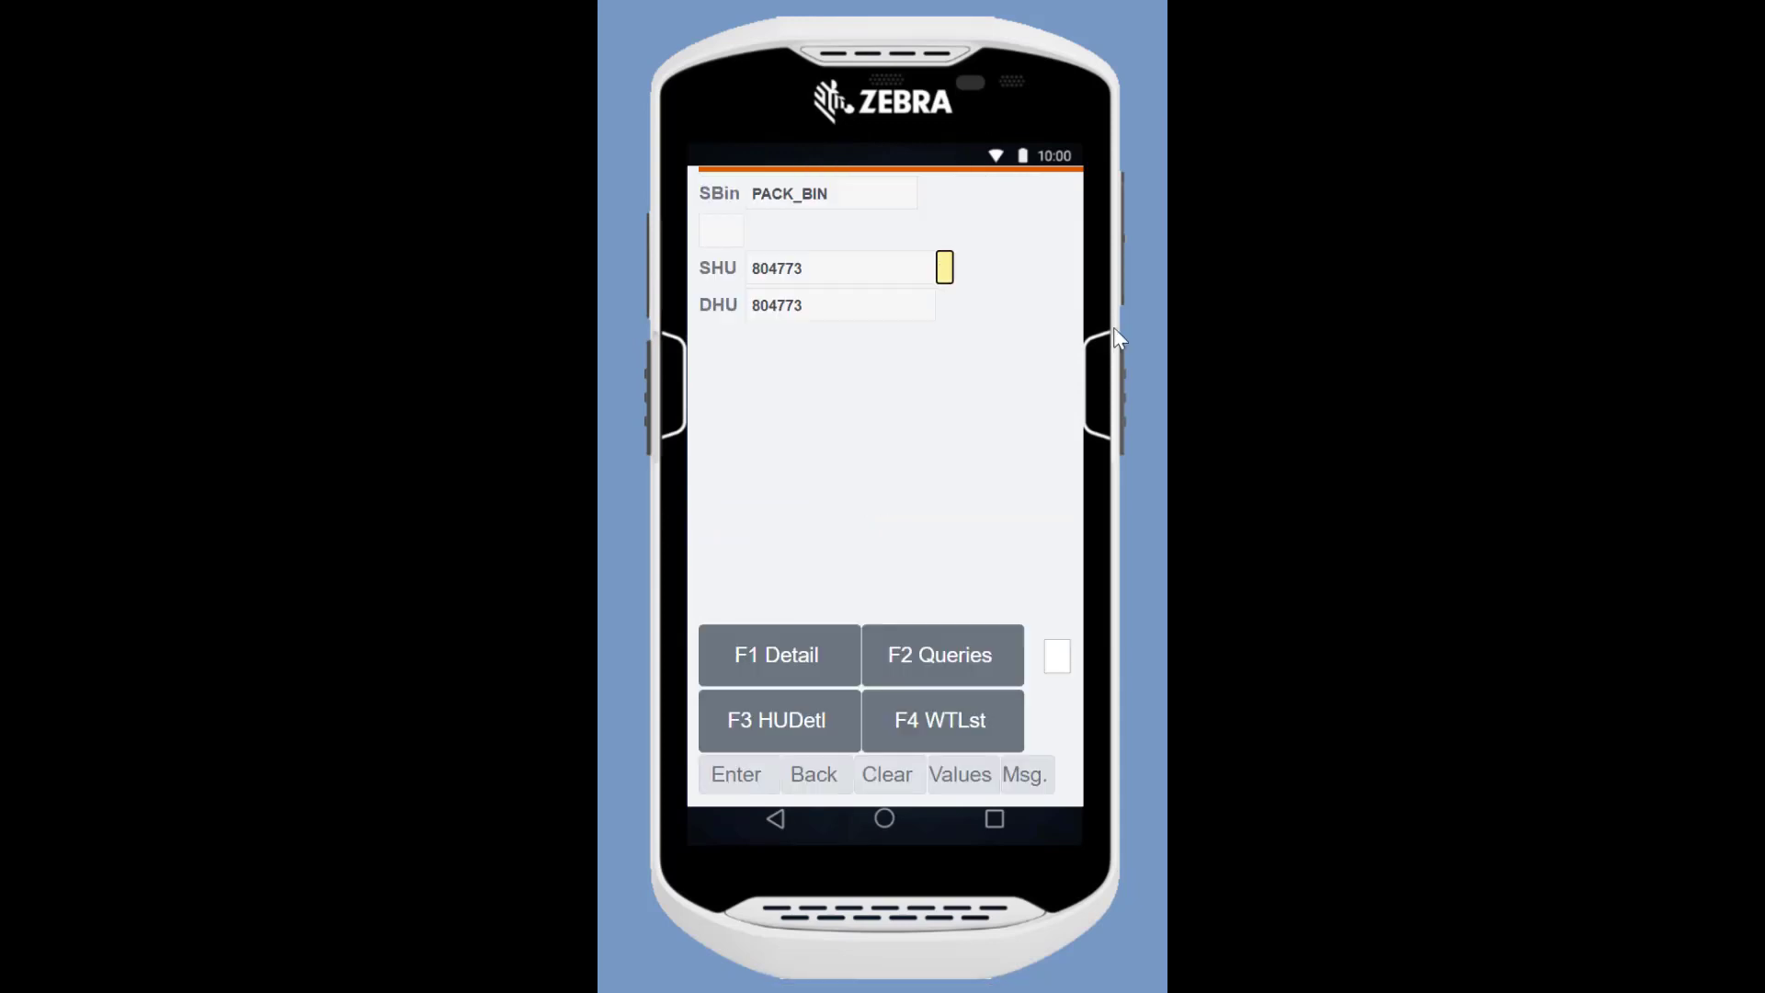
{"action": "type", "text": "804773"}
{"action": "key", "text": "Return"}
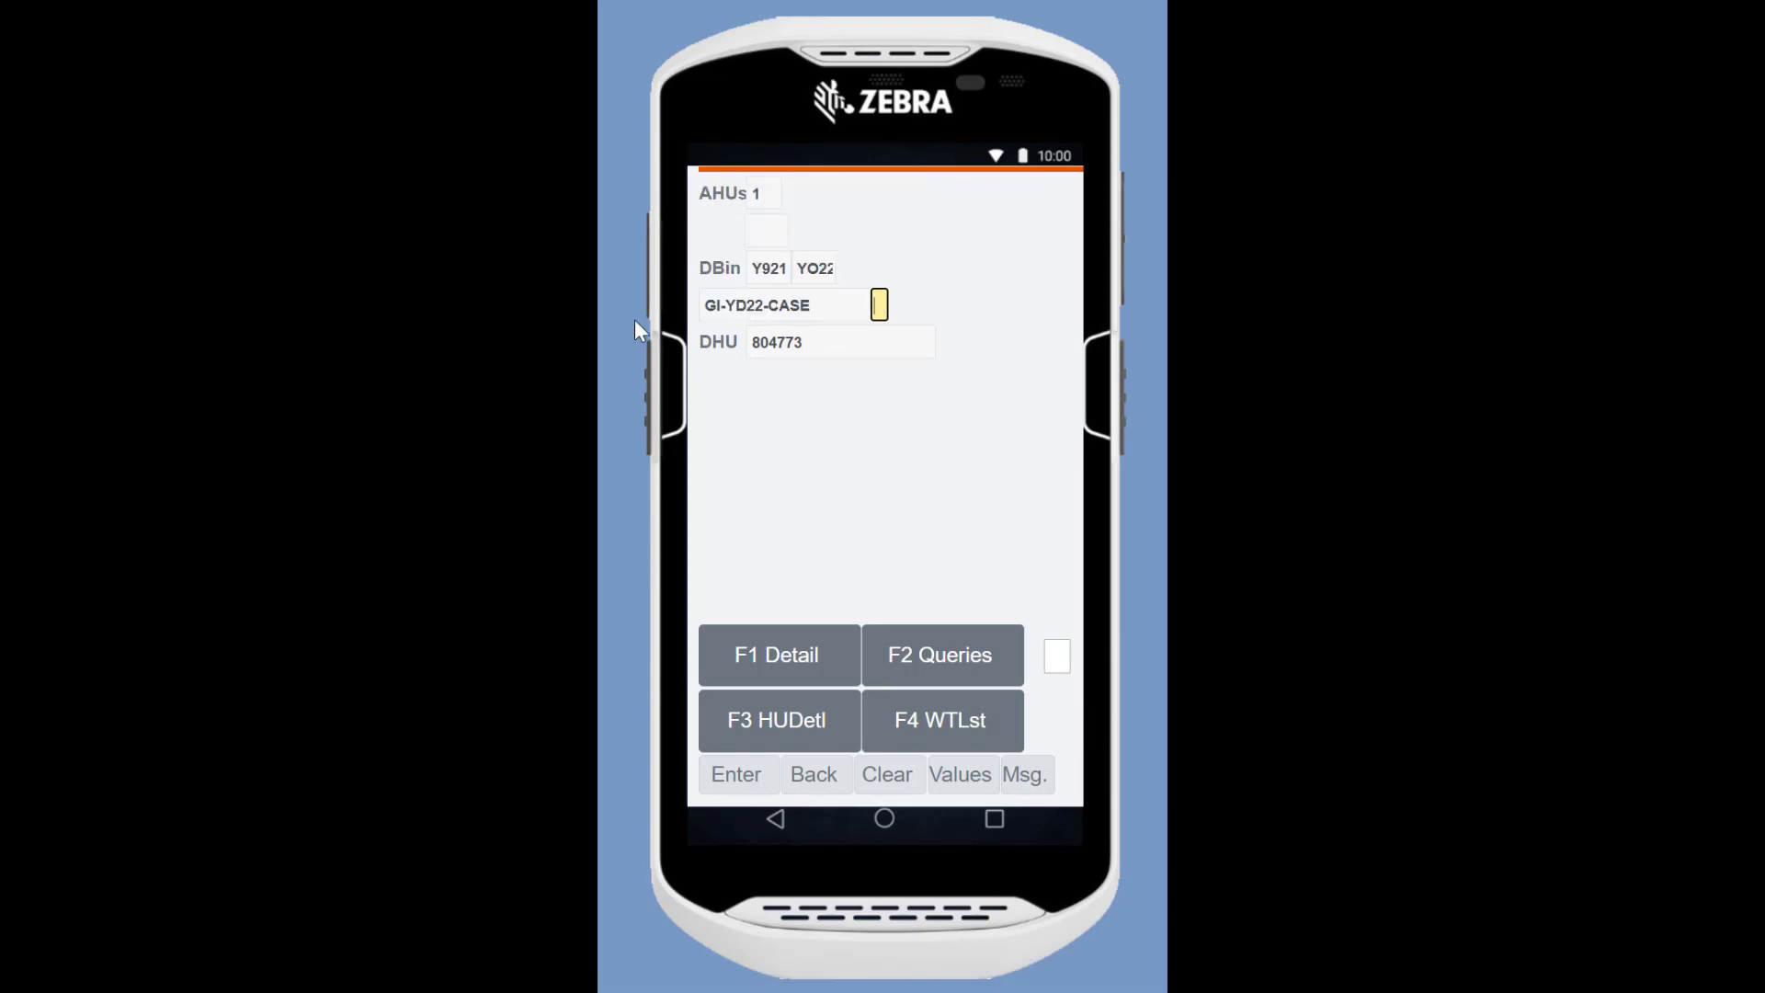
{"action": "key", "text": "Return"}
Move HU 804774 from PACK_BIN to GI-YD22-CASE the same way
{"action": "type", "text": "804774"}
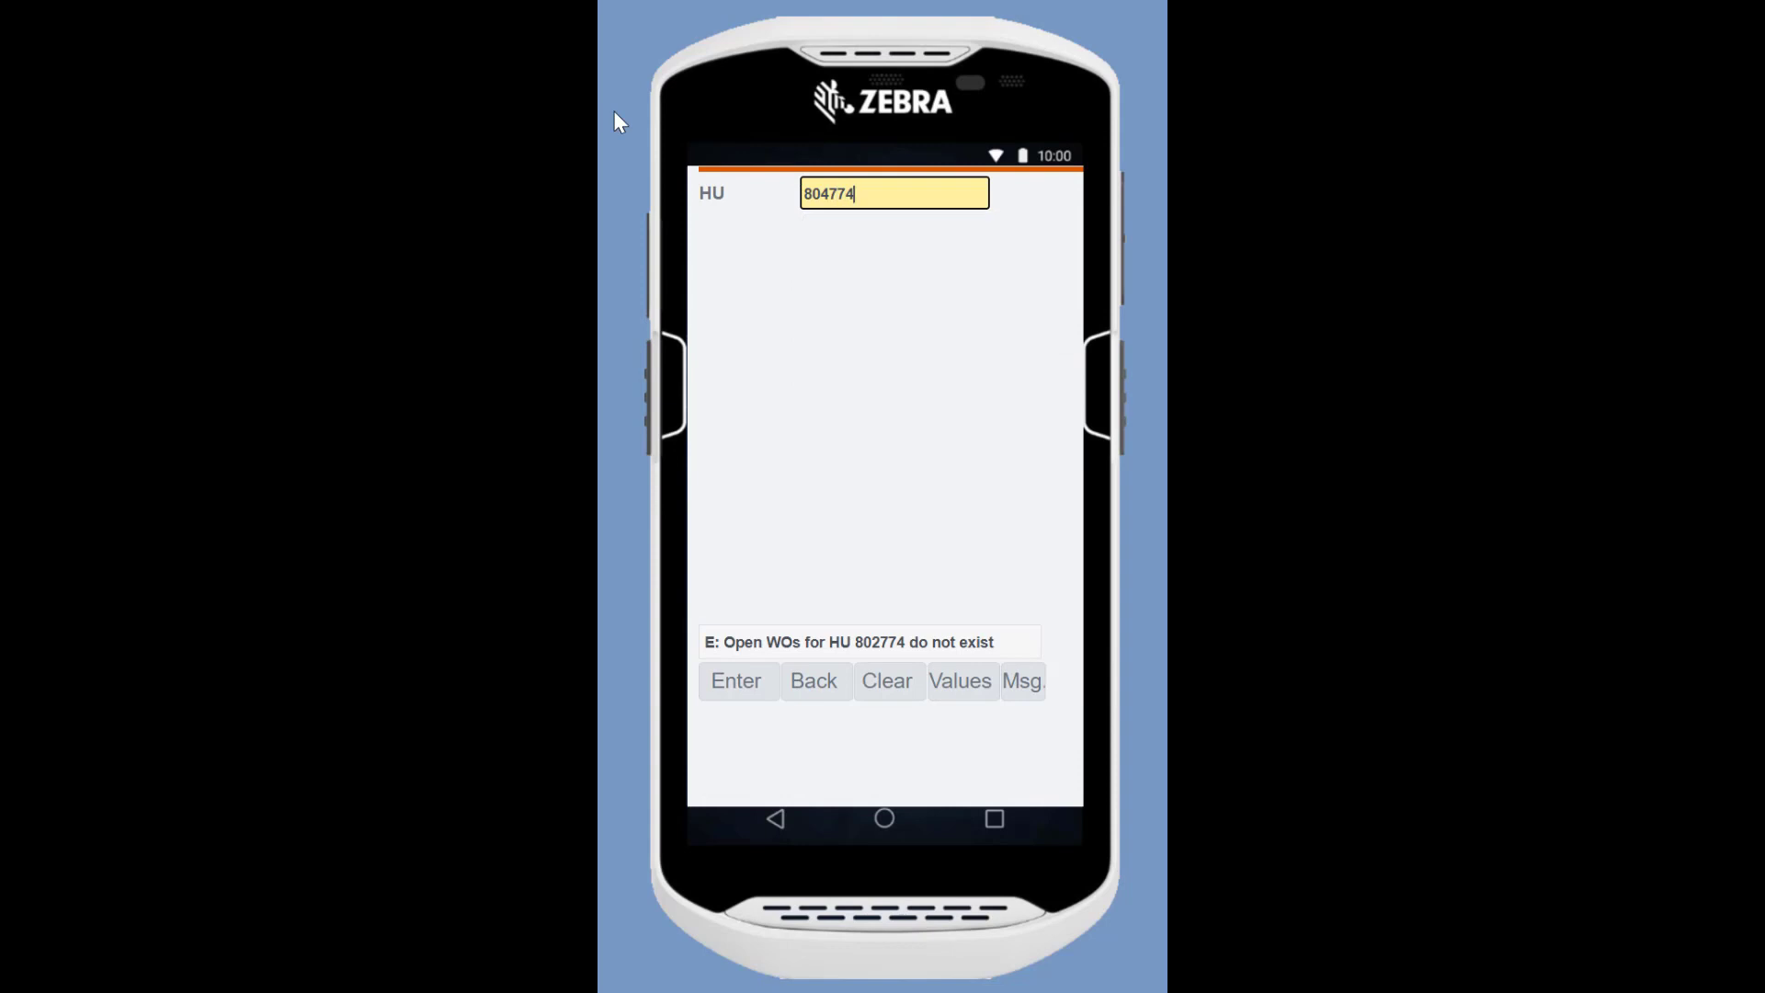
{"action": "key", "text": "Return"}
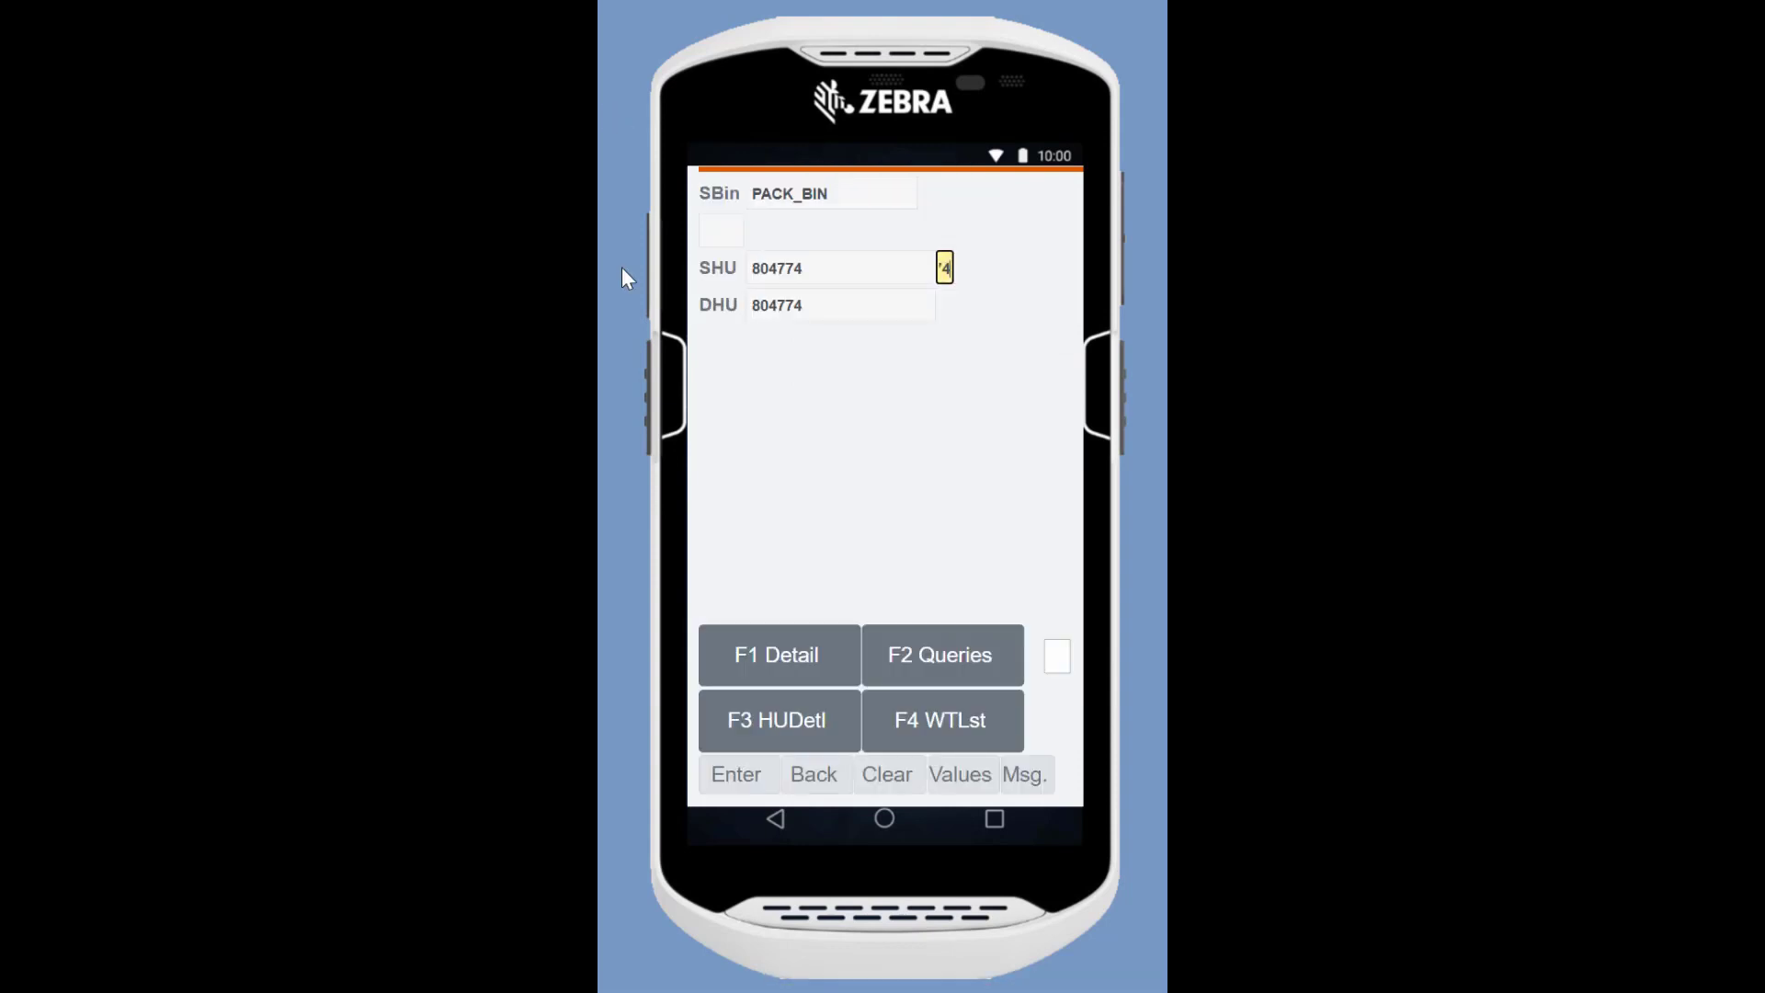
{"action": "key", "text": "Return"}
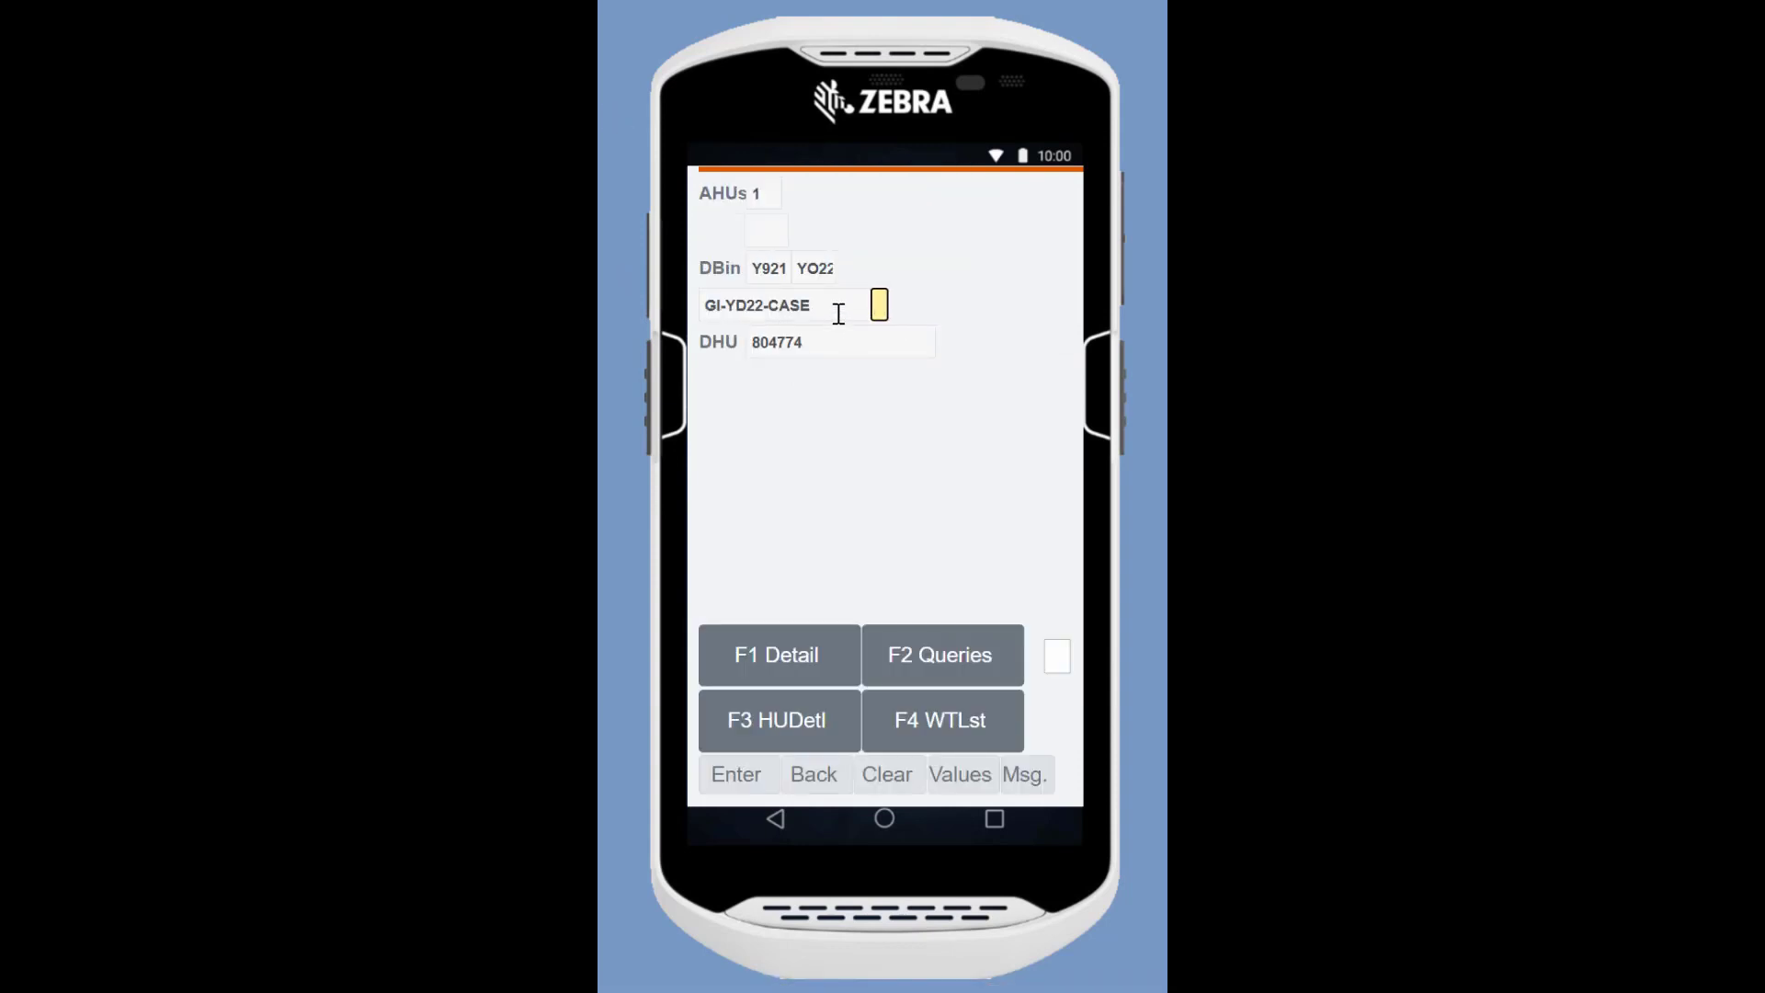
{"action": "key", "text": "Return"}
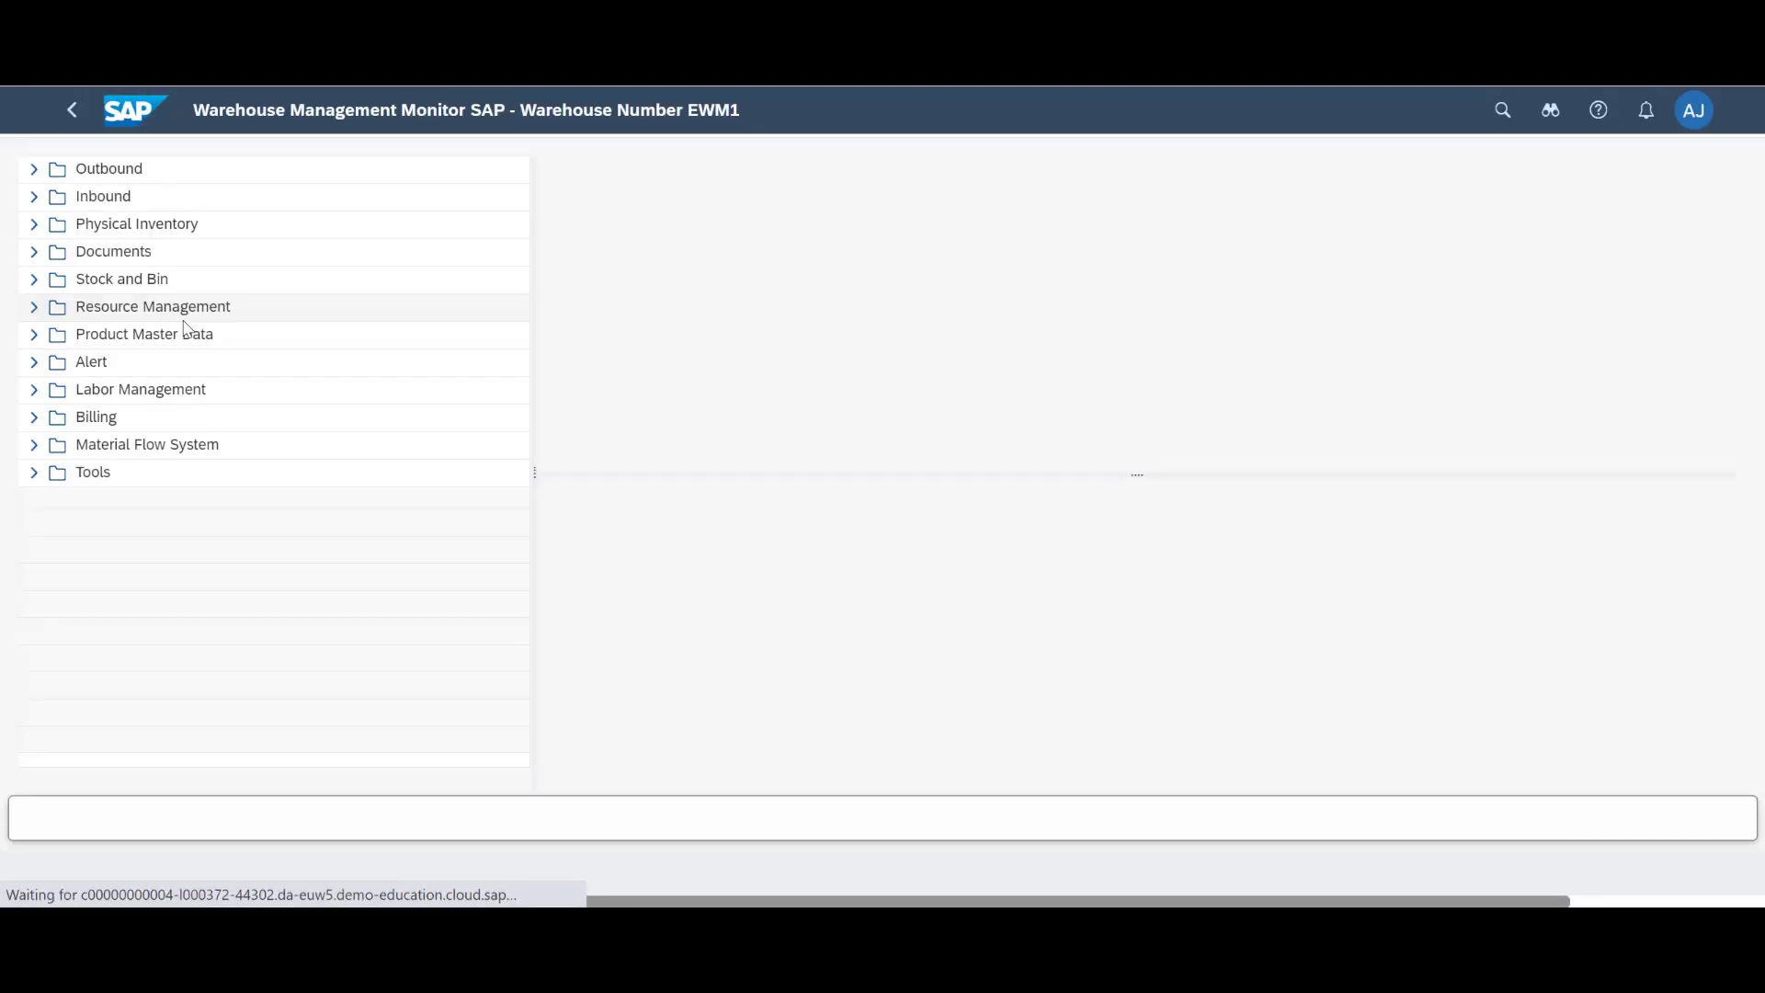
List wave 1179's warehouse tasks from Outbound > Documents > Wave in the monitor
{"action": "left_click", "coordinate": [34, 169]}
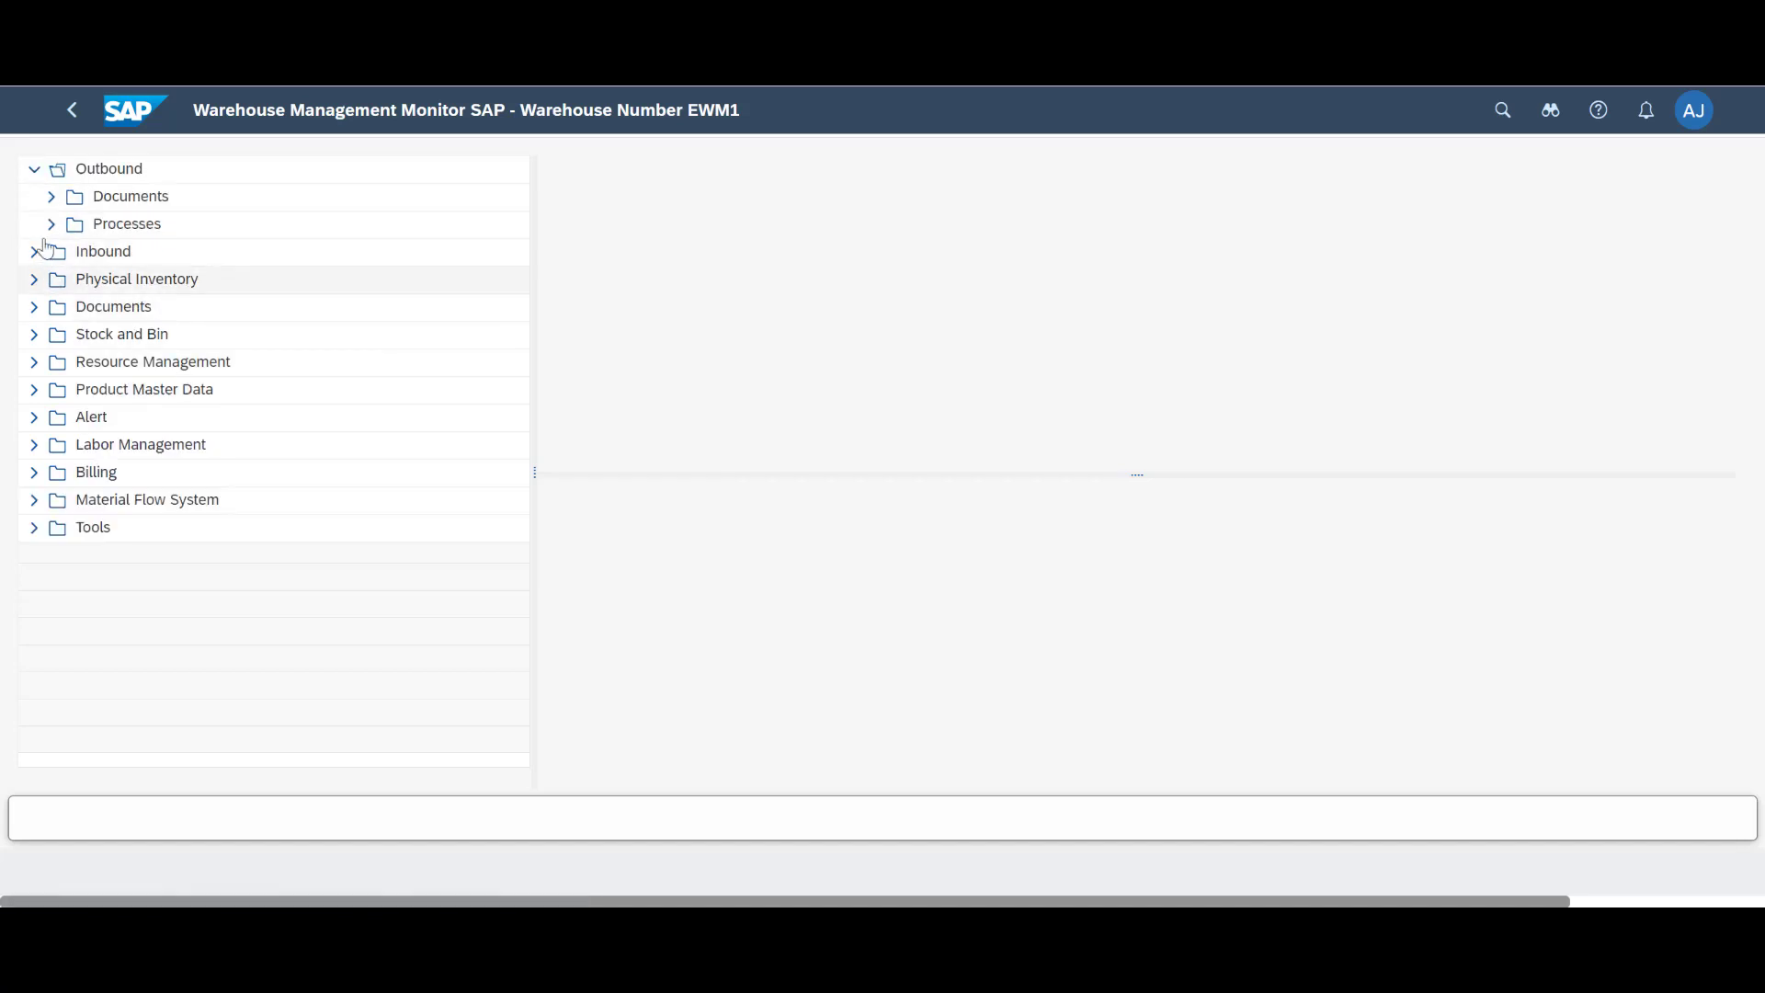
{"action": "left_click", "coordinate": [68, 251]}
{"action": "left_click", "coordinate": [210, 343]}
{"action": "type", "text": "1179"}
{"action": "left_click", "coordinate": [1377, 804]}
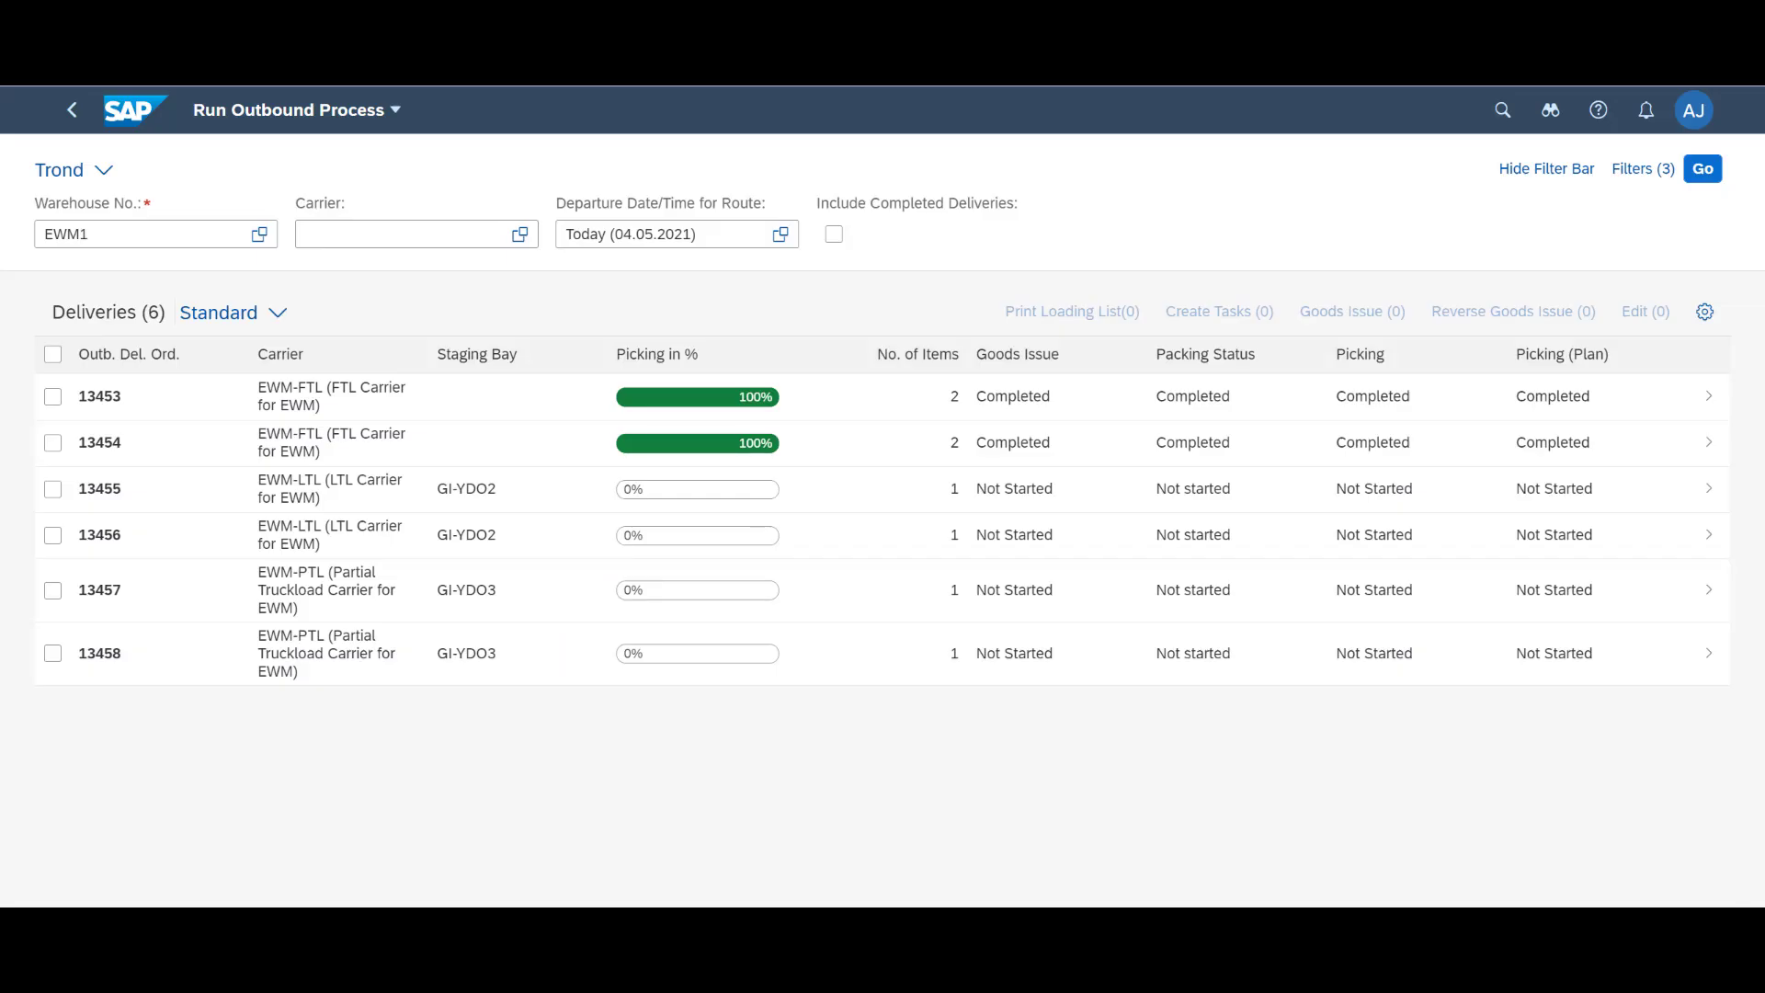
Refresh the outbound deliveries and post goods issue for deliveries 13455 and 13456
{"action": "left_click", "coordinate": [1713, 176]}
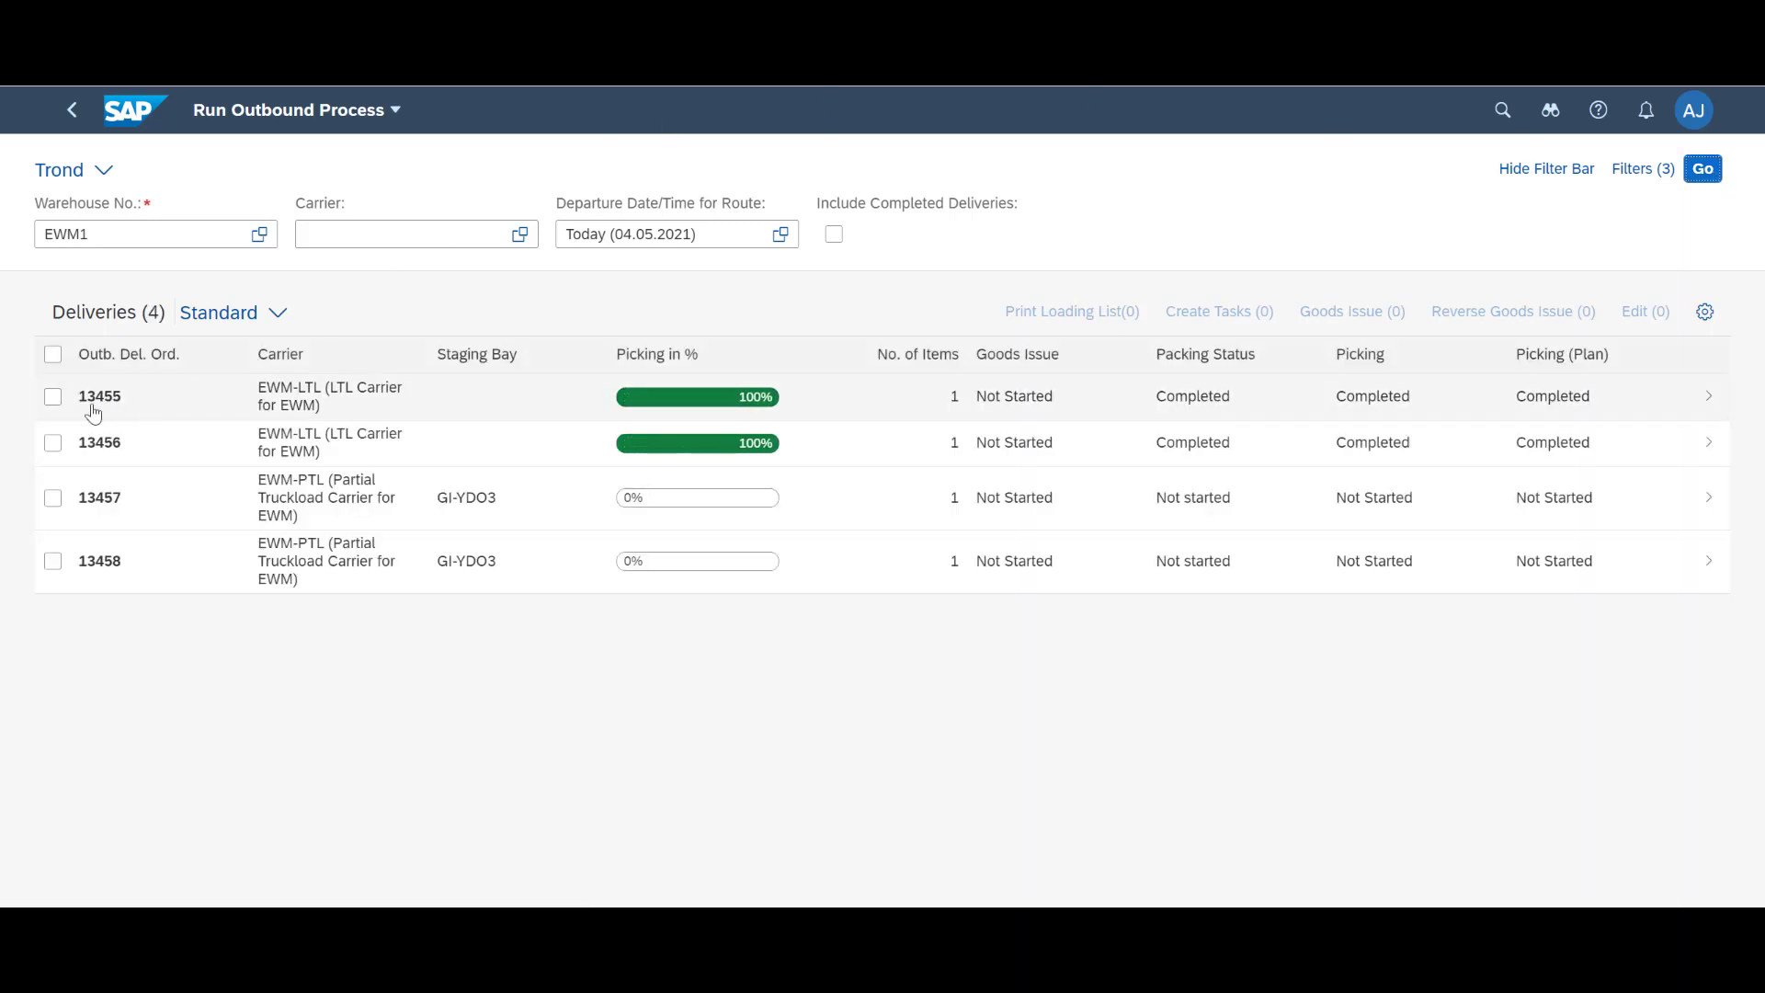
{"action": "left_click", "coordinate": [53, 397]}
{"action": "left_click", "coordinate": [52, 444]}
{"action": "left_click", "coordinate": [1353, 311]}
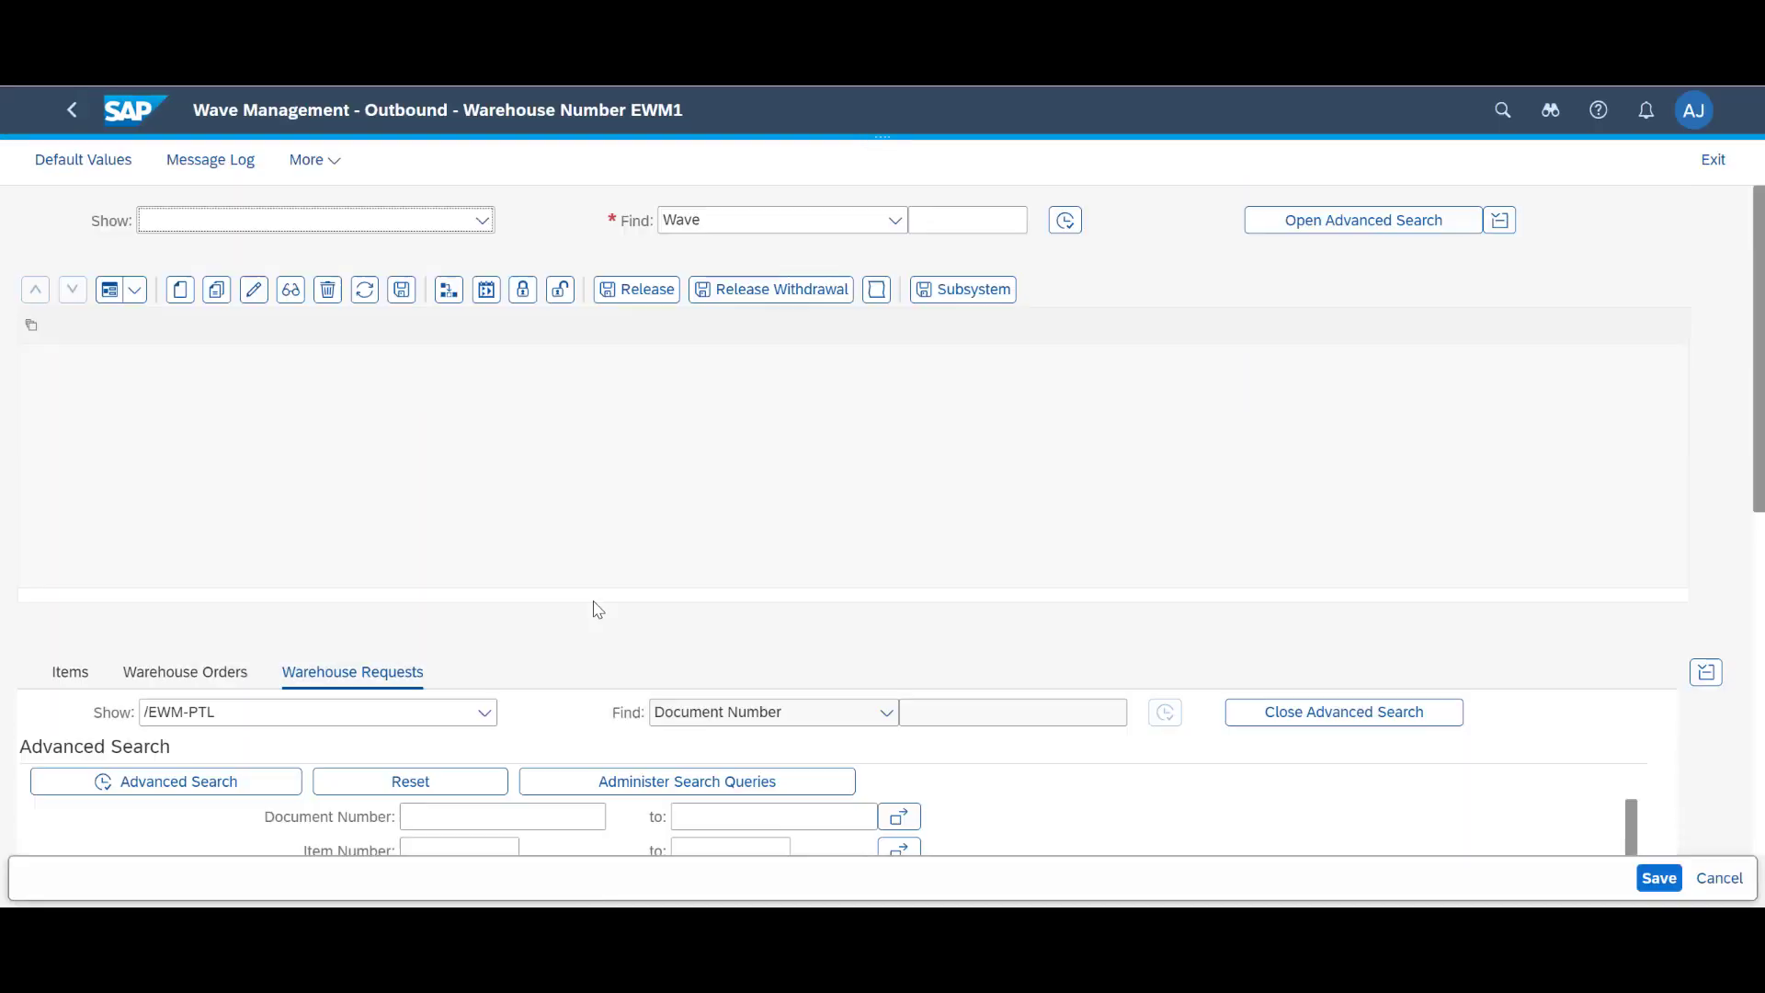
Search the PTL warehouse requests and automatically assign 13457 and 13458 to a wave
{"action": "left_click", "coordinate": [105, 781]}
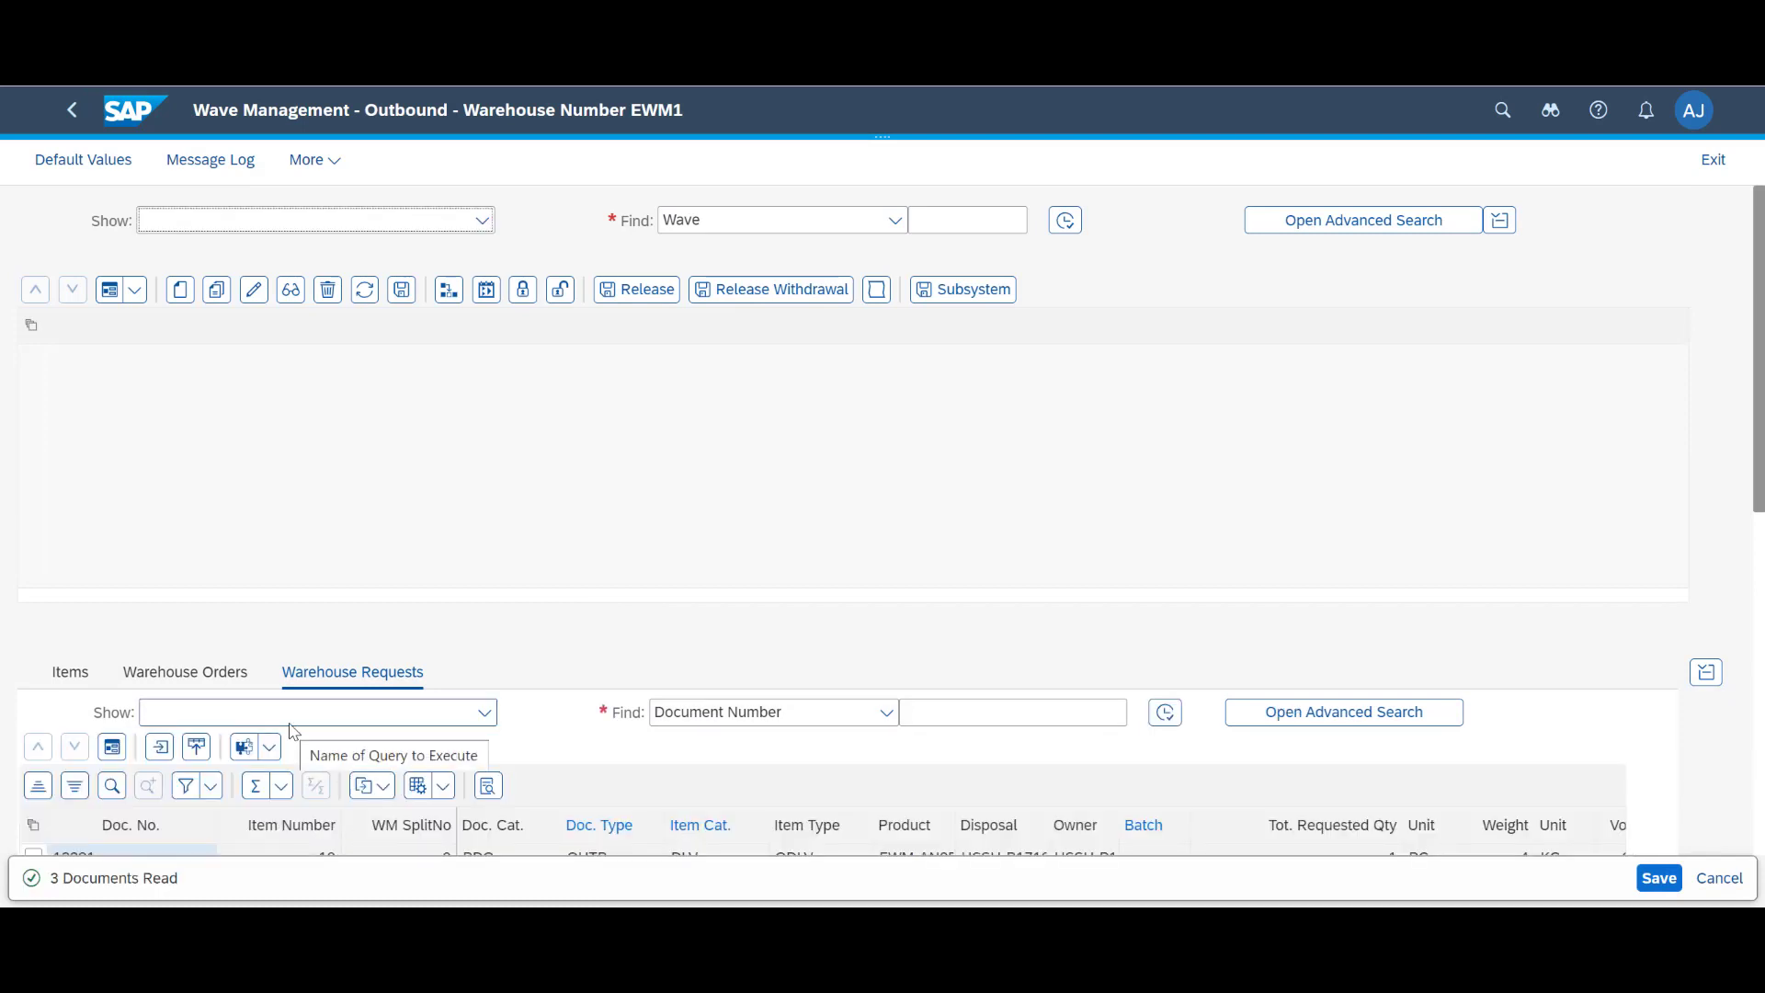
{"action": "scroll", "coordinate": [292, 731], "scroll_direction": "down", "scroll_amount": 3}
{"action": "left_click", "coordinate": [33, 643]}
{"action": "left_click", "coordinate": [33, 670]}
{"action": "left_click", "coordinate": [33, 642], "text": "ctrl"}
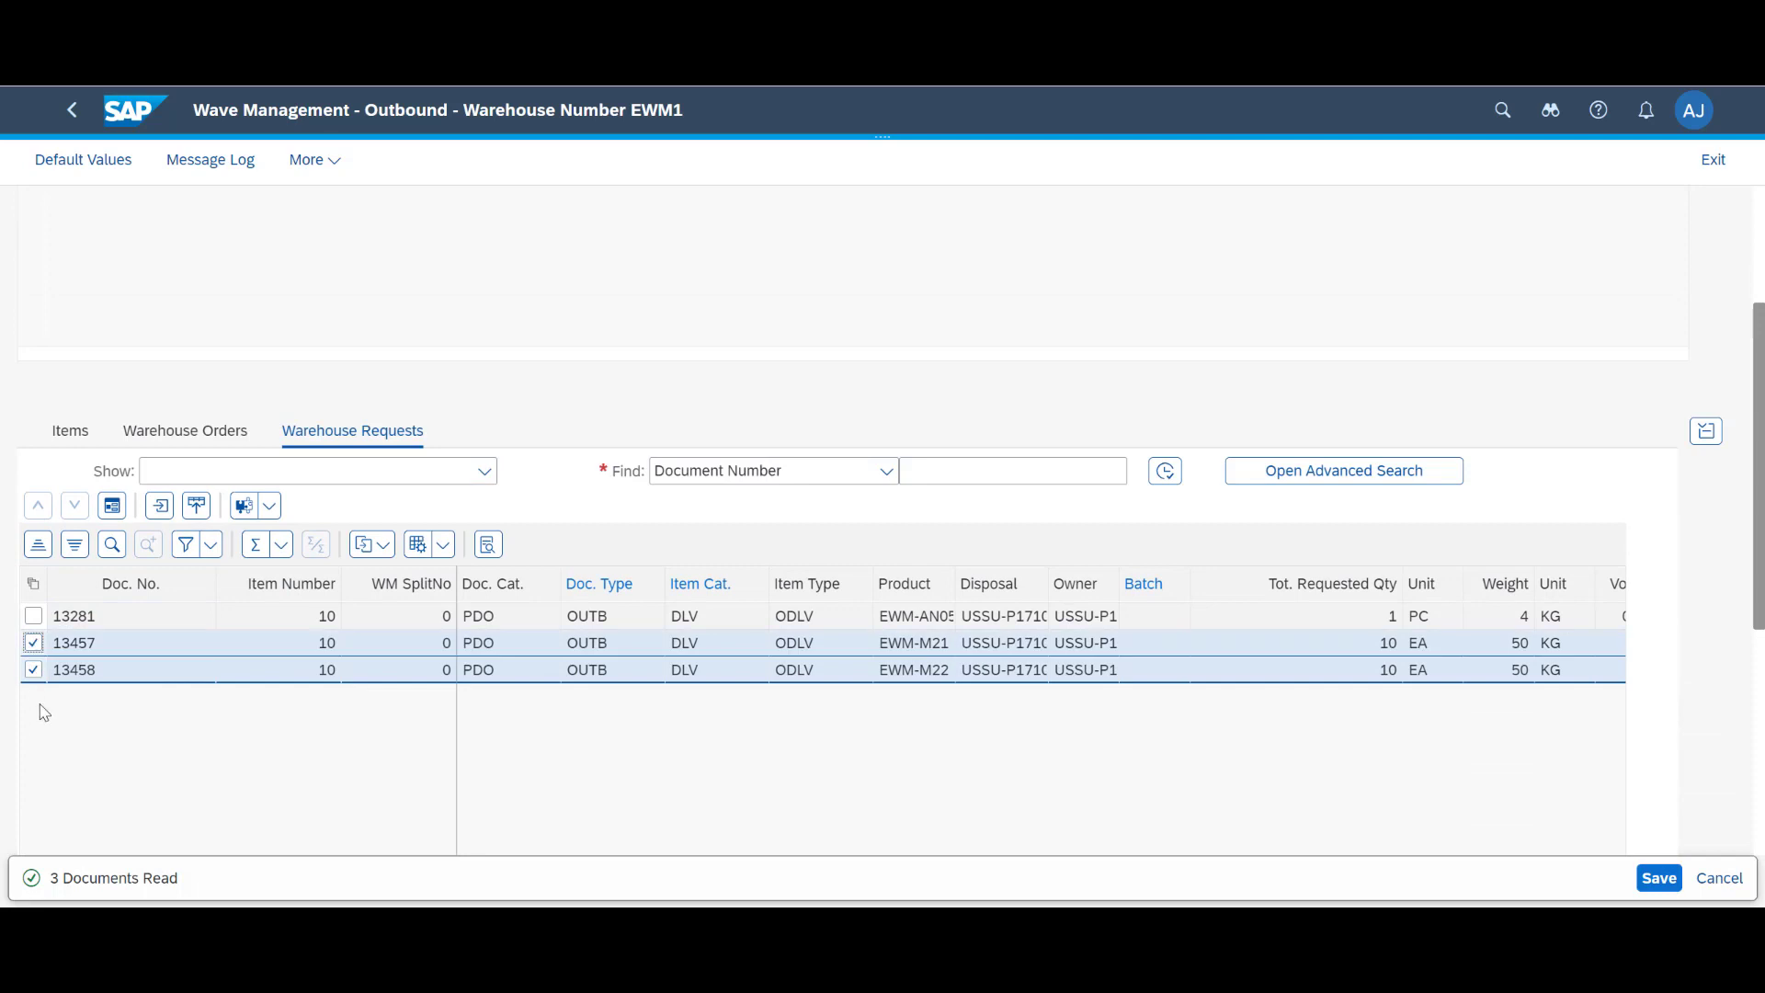
{"action": "left_click", "coordinate": [197, 507]}
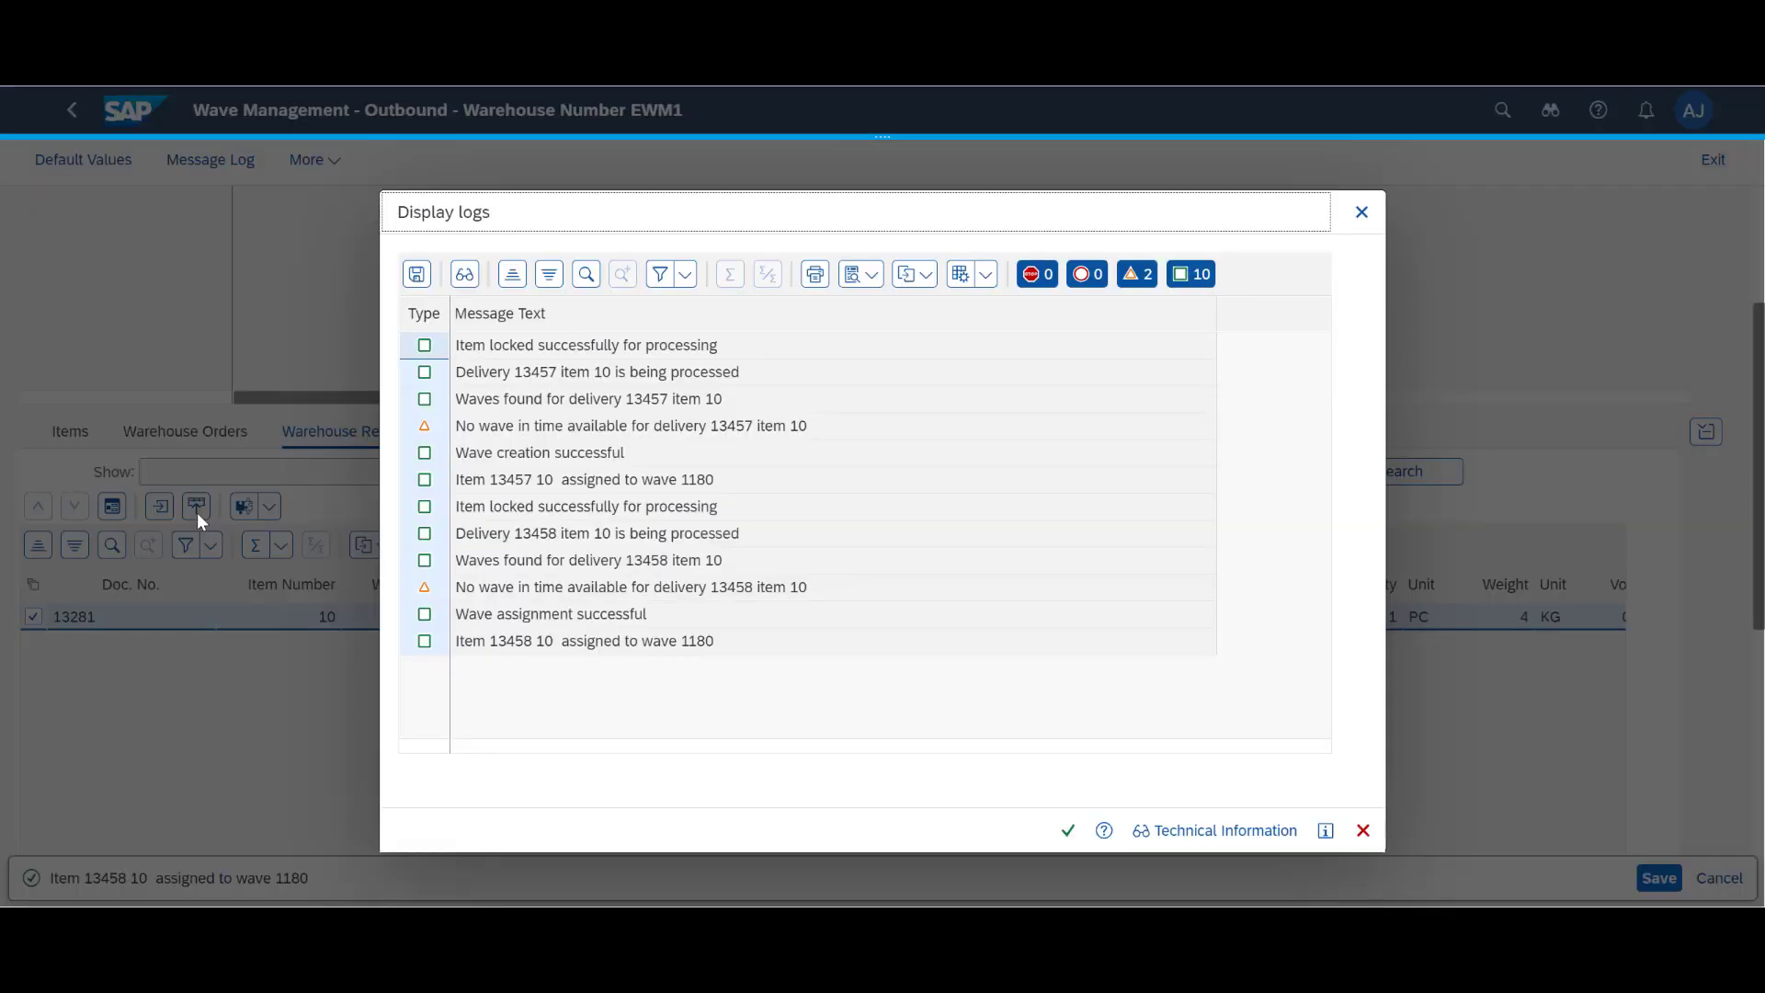
{"action": "left_click", "coordinate": [1068, 831]}
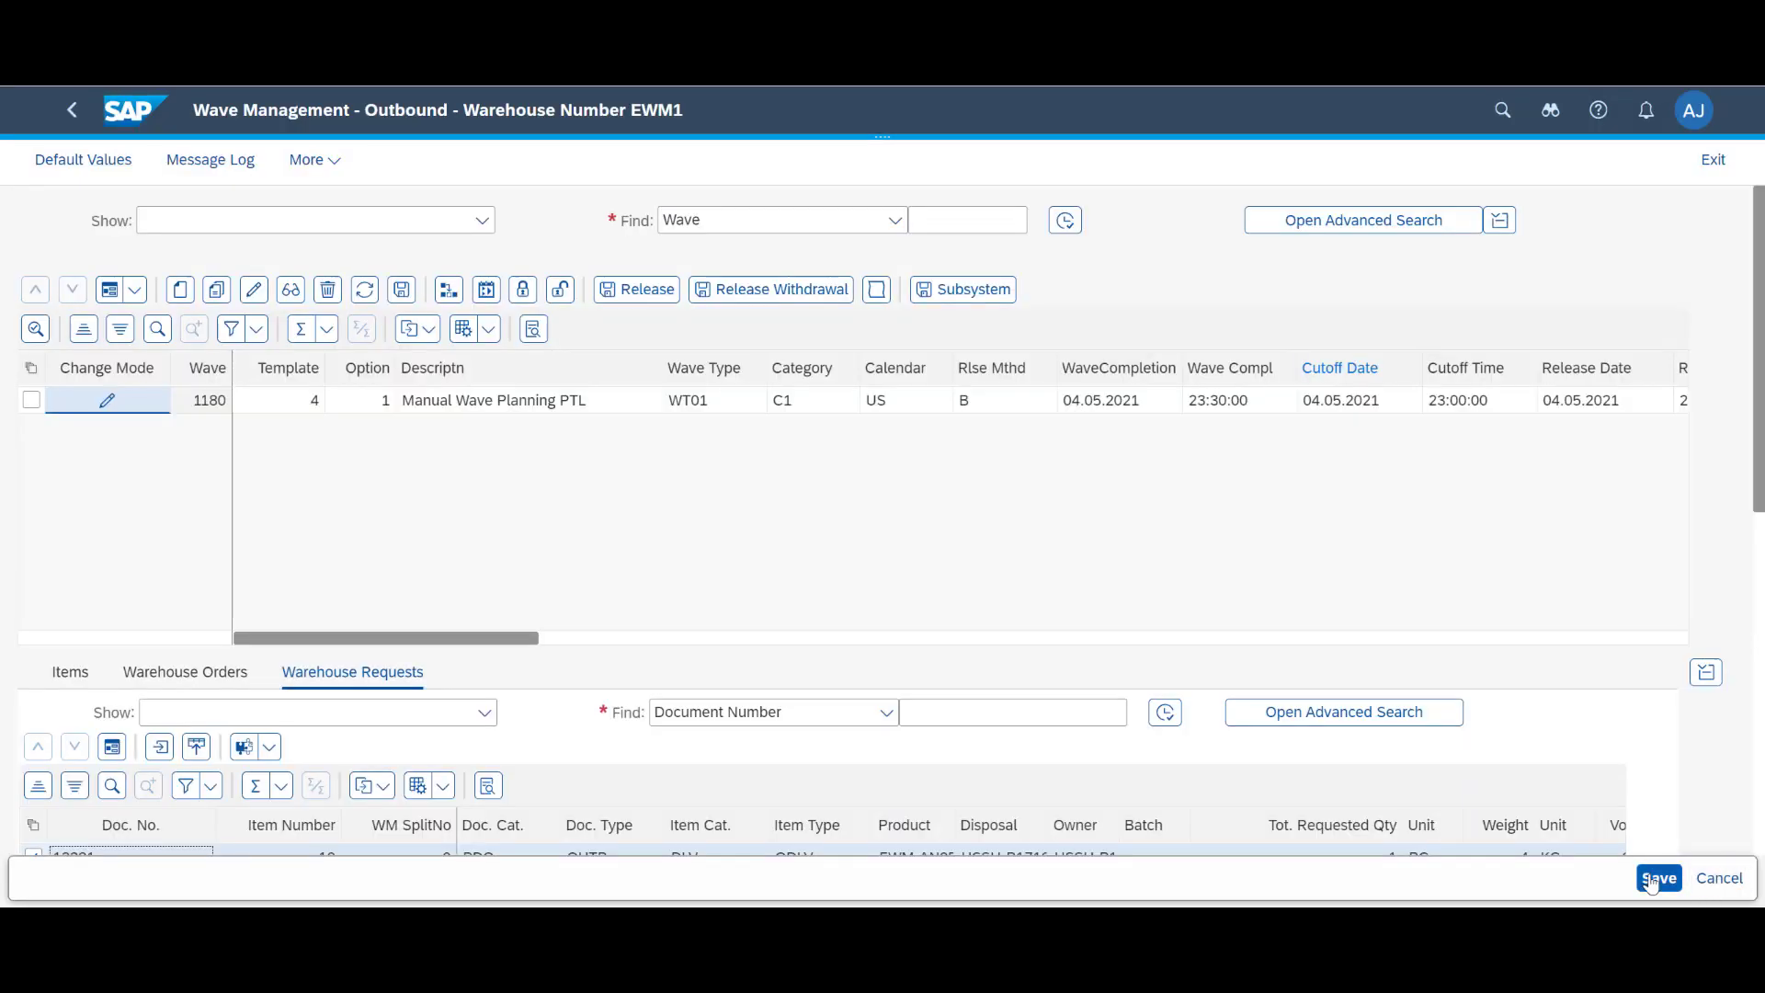
Save the new wave 1180 and review its details
{"action": "left_click", "coordinate": [197, 416]}
{"action": "scroll", "coordinate": [448, 651], "scroll_direction": "down", "scroll_amount": 3}
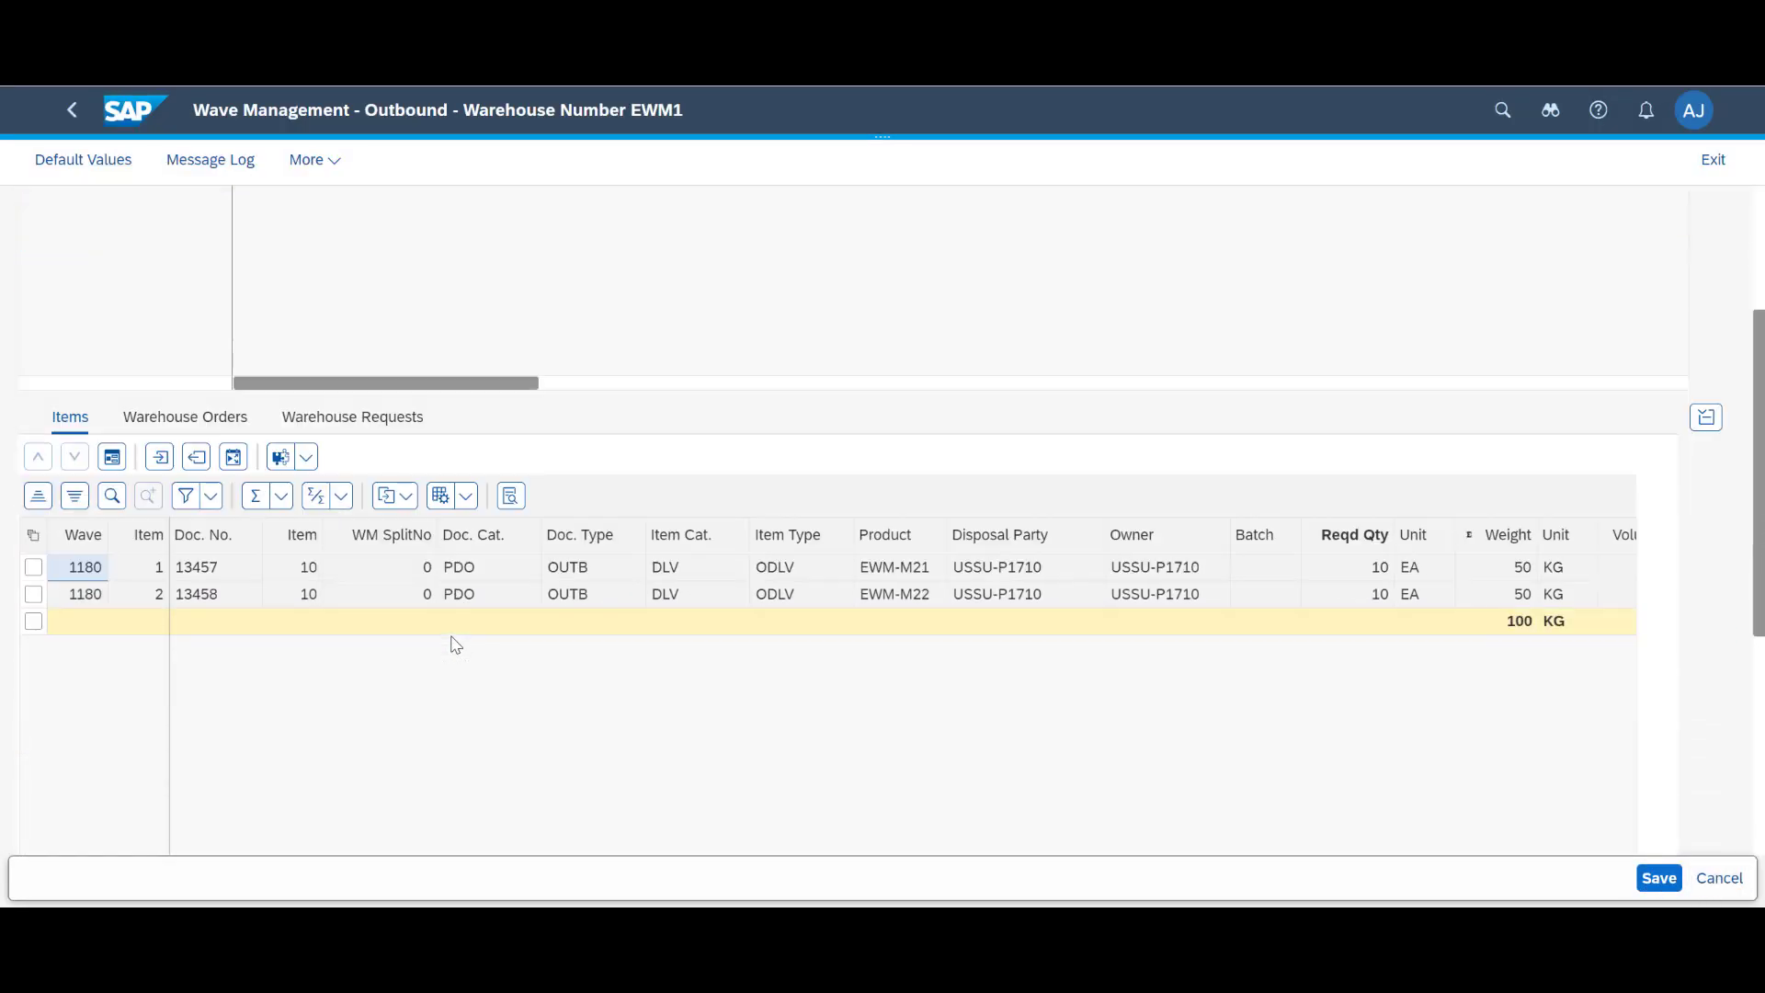
{"action": "scroll", "coordinate": [455, 645], "scroll_direction": "up", "scroll_amount": 3}
{"action": "scroll", "coordinate": [448, 636], "scroll_direction": "right", "scroll_amount": 3}
{"action": "scroll", "coordinate": [442, 634], "scroll_direction": "down", "scroll_amount": 1}
{"action": "scroll", "coordinate": [438, 638], "scroll_direction": "up", "scroll_amount": 1}
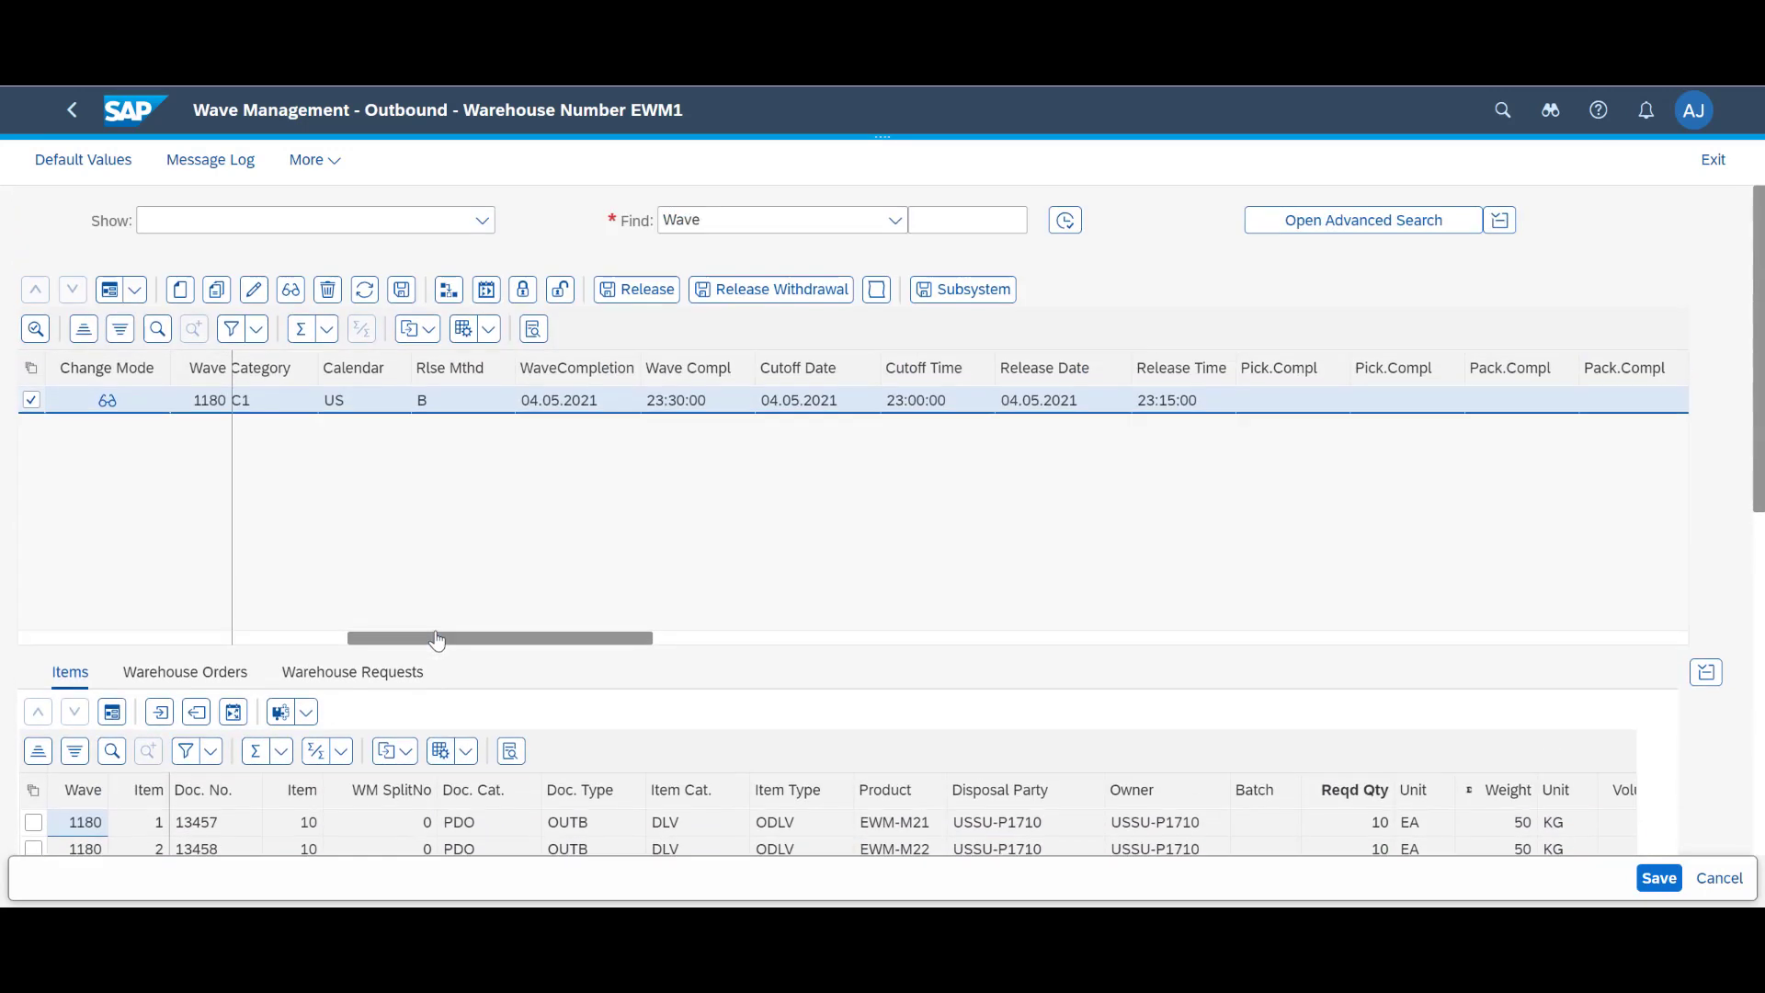
Release and save wave 1180, then view its warehouse orders 2010752 and 2010753
{"action": "left_click", "coordinate": [639, 292]}
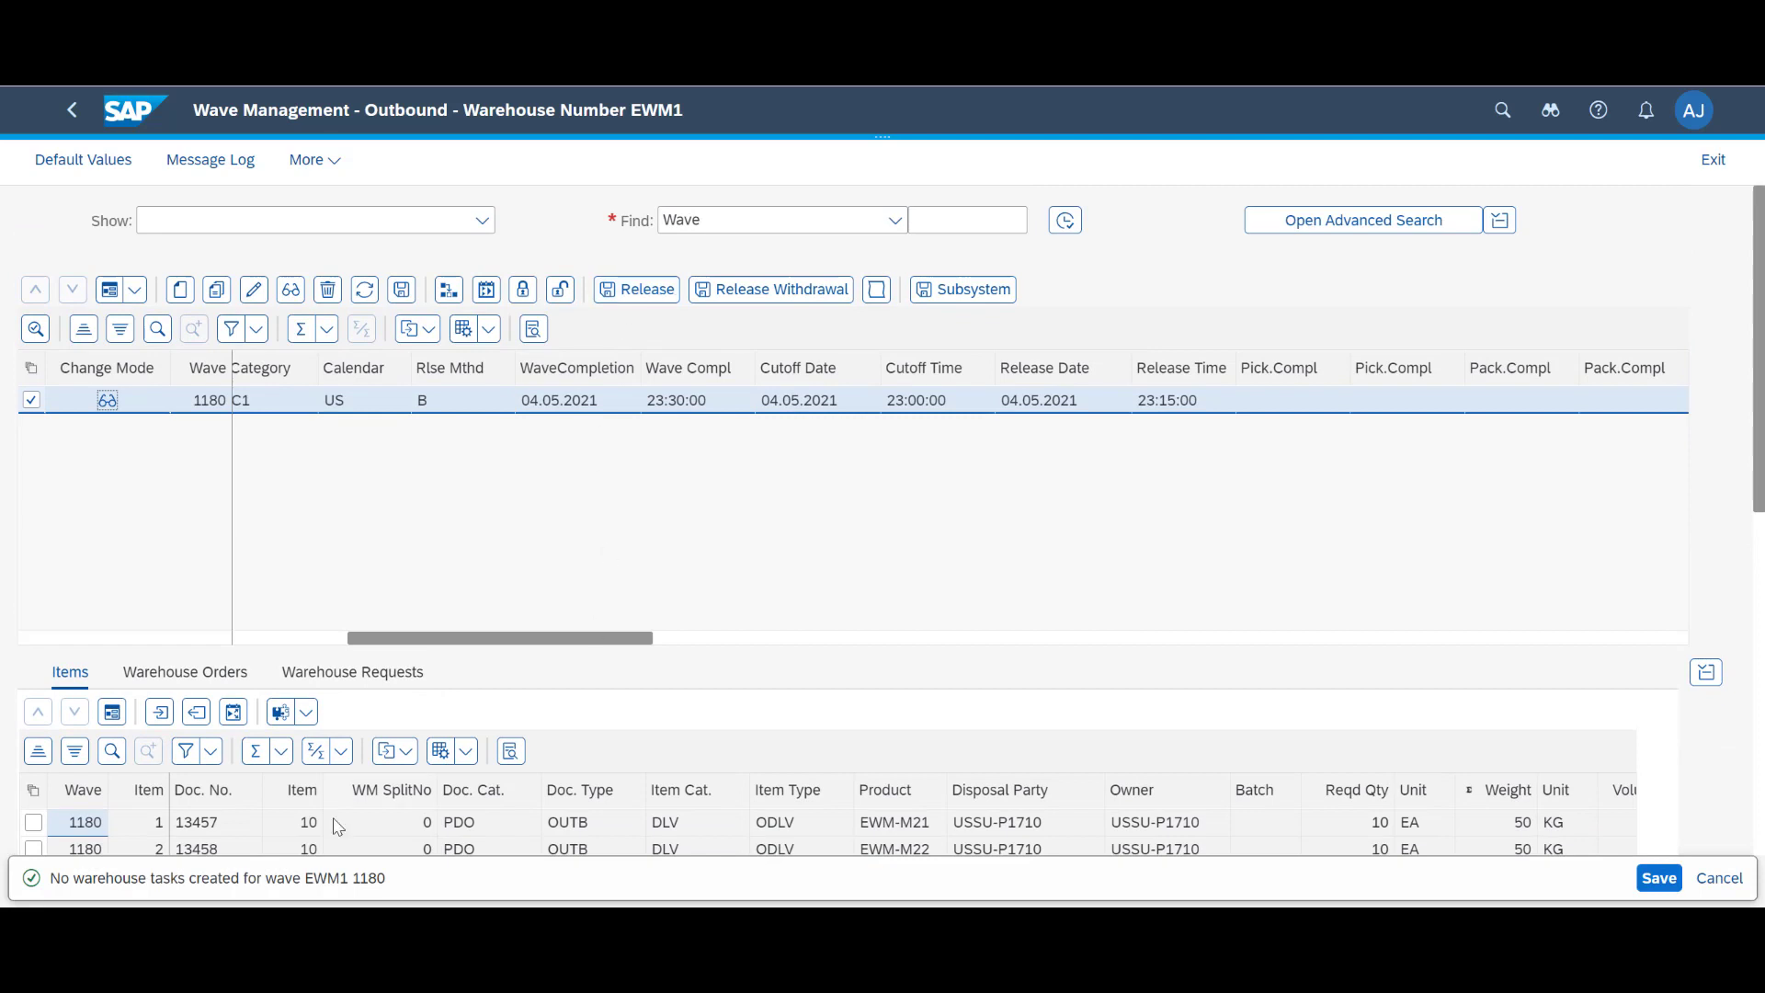
{"action": "left_click", "coordinate": [1660, 879]}
{"action": "left_click", "coordinate": [187, 672]}
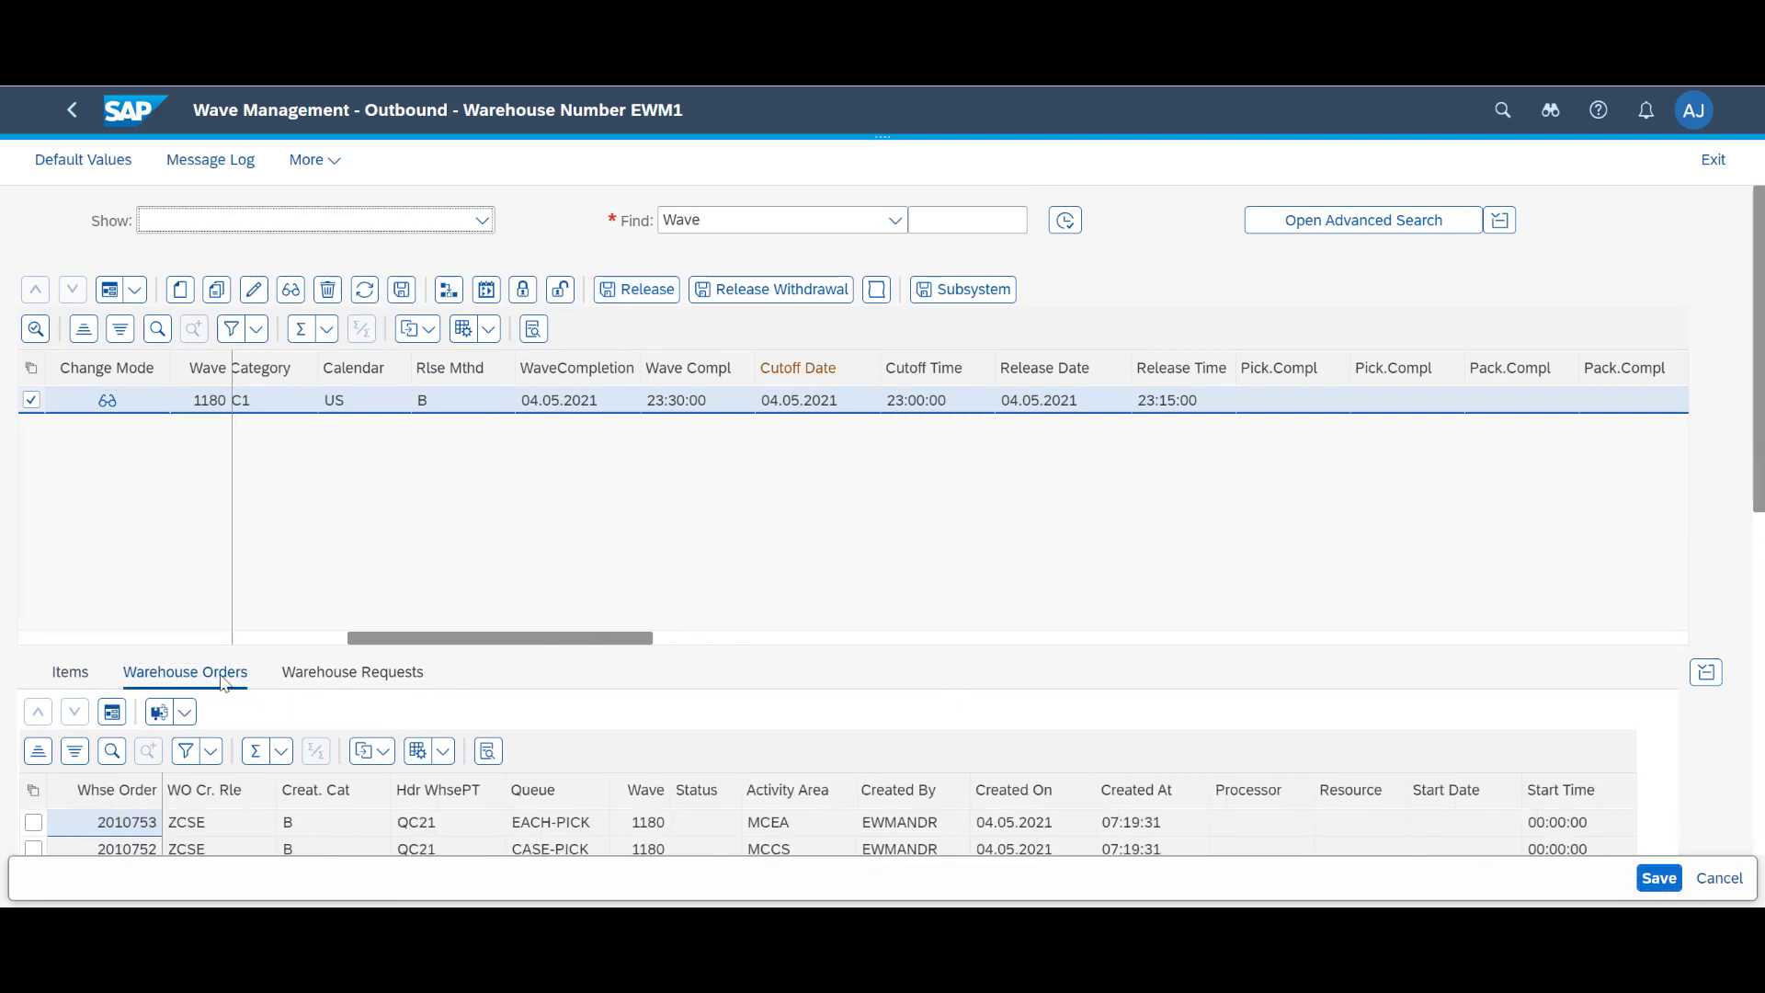
{"action": "left_click_drag", "start_coordinate": [379, 639], "coordinate": [607, 641]}
{"action": "scroll", "coordinate": [552, 745], "scroll_direction": "down", "scroll_amount": 2}
{"action": "scroll", "coordinate": [552, 745], "scroll_direction": "down", "scroll_amount": 1}
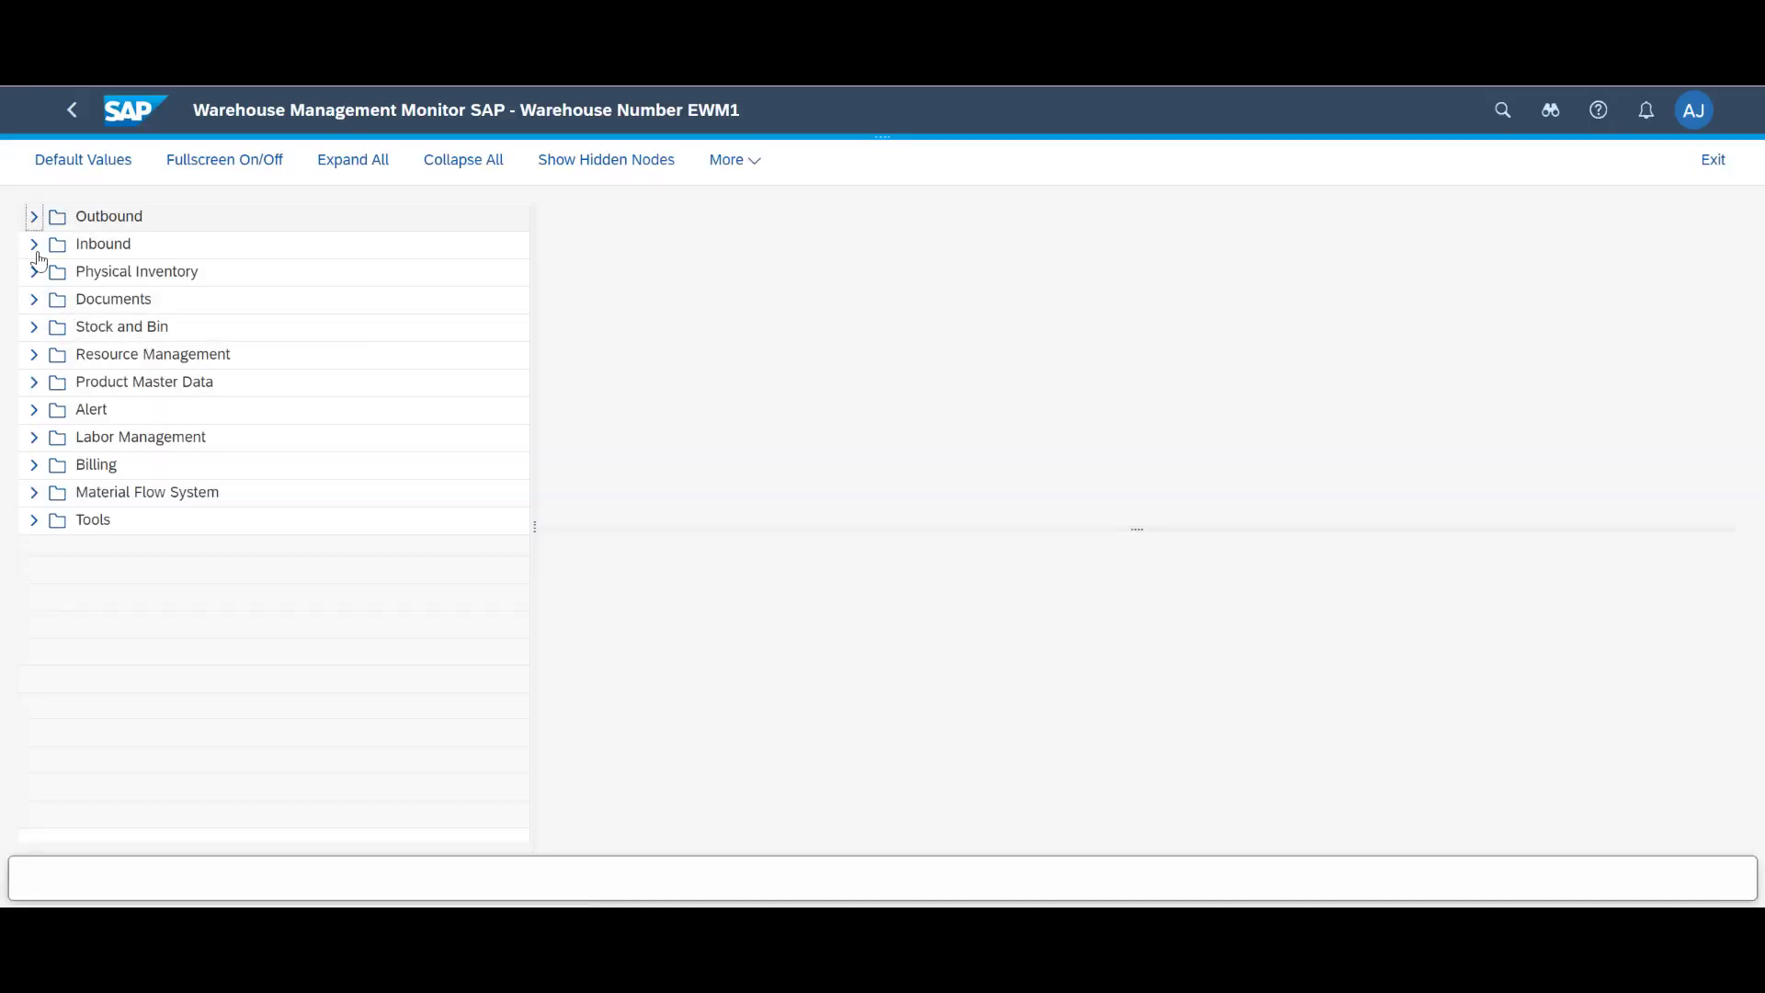
List the warehouse tasks of wave 1180 in the monitor
{"action": "left_click", "coordinate": [52, 244]}
{"action": "left_click", "coordinate": [69, 299]}
{"action": "left_click", "coordinate": [184, 381]}
{"action": "left_click", "coordinate": [631, 272]}
{"action": "type", "text": "1180"}
{"action": "left_click", "coordinate": [1383, 874]}
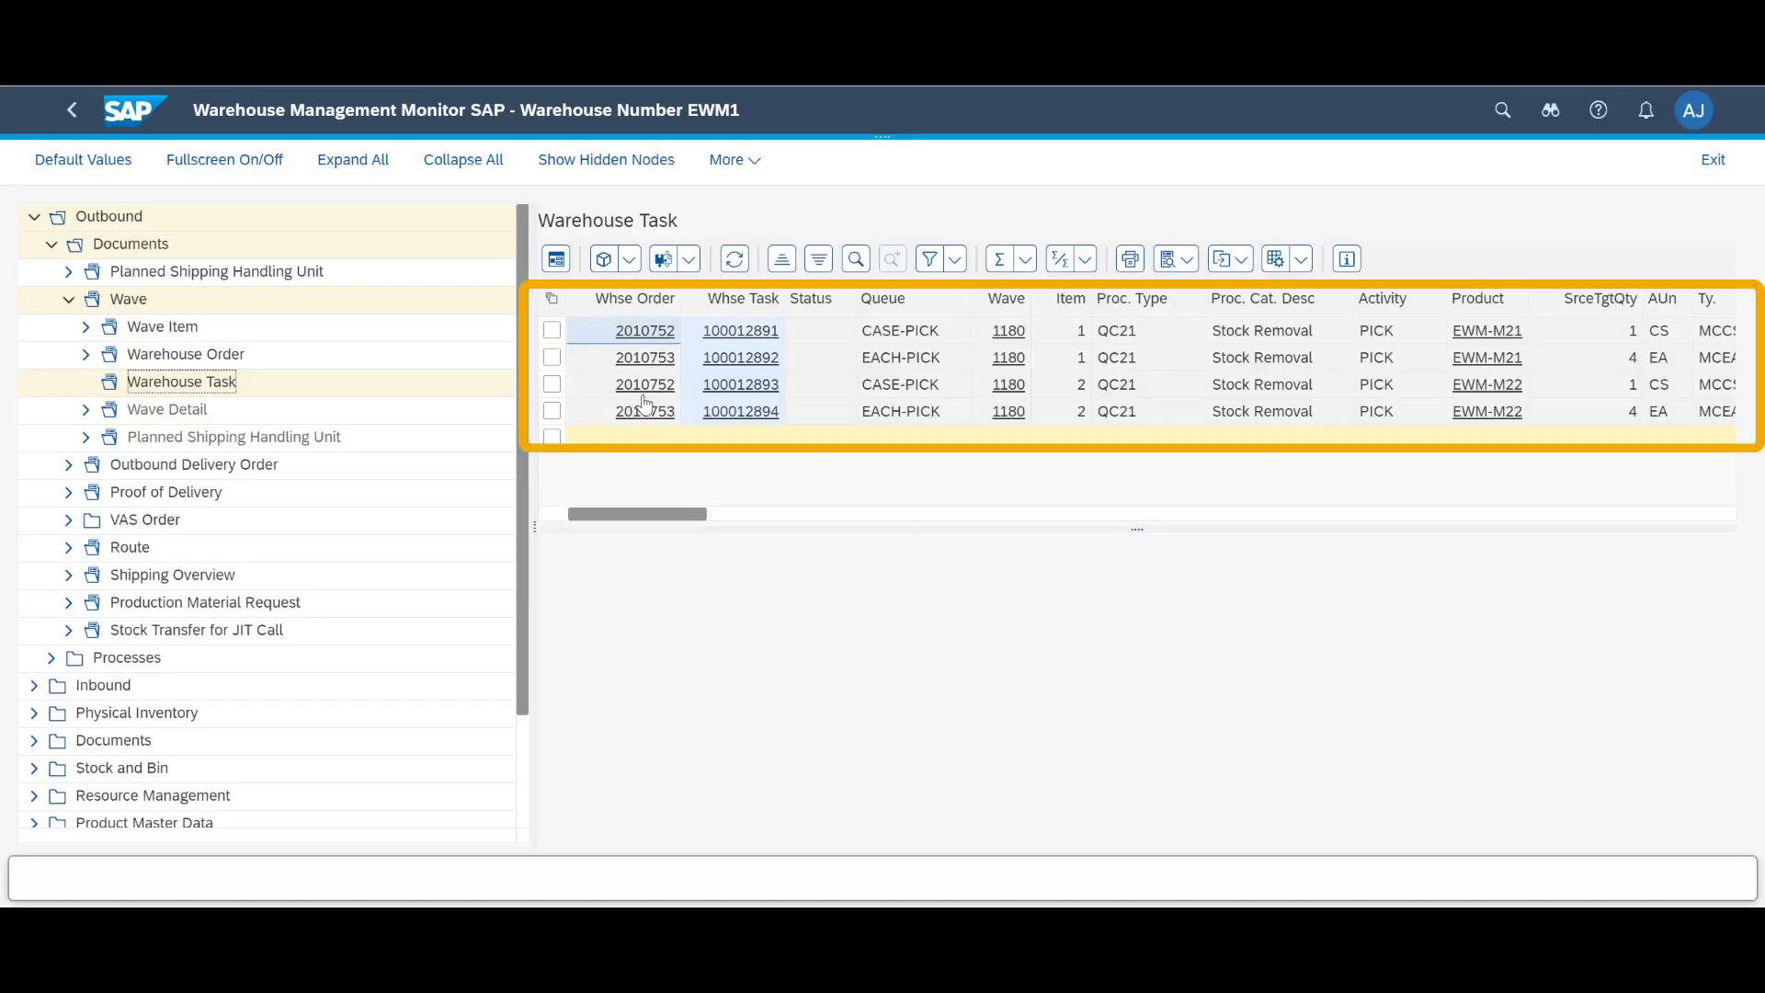
{"action": "scroll", "coordinate": [52, 762], "scroll_direction": "down", "scroll_amount": 1}
Display all warehouse queues with their open warehouse orders and active resources
{"action": "left_click", "coordinate": [35, 714]}
{"action": "left_click", "coordinate": [106, 713]}
{"action": "left_click", "coordinate": [1425, 864]}
{"action": "scroll", "coordinate": [949, 452], "scroll_direction": "down", "scroll_amount": 1}
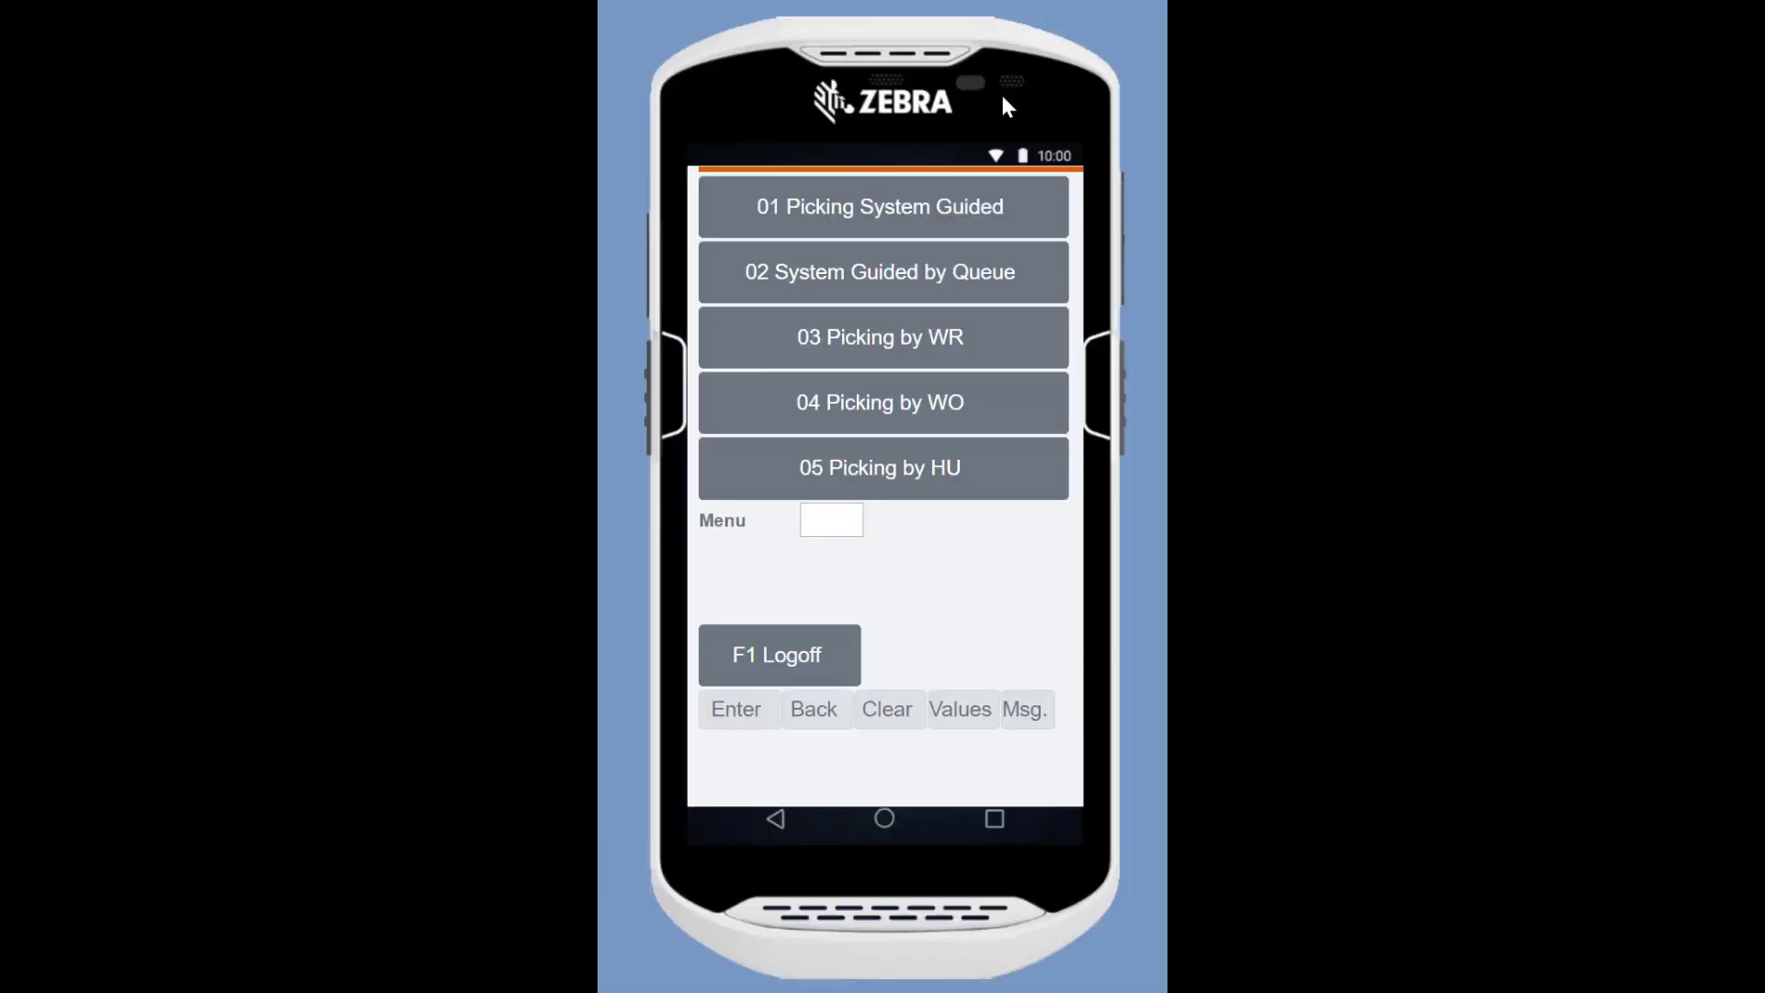
Pick case-pick order 2010752 from the CASE-PICK queue and drop it at PACK_BIN
{"action": "left_click", "coordinate": [990, 279]}
{"action": "type", "text": "CASE"}
{"action": "left_click", "coordinate": [989, 279]}
{"action": "key", "text": "Return"}
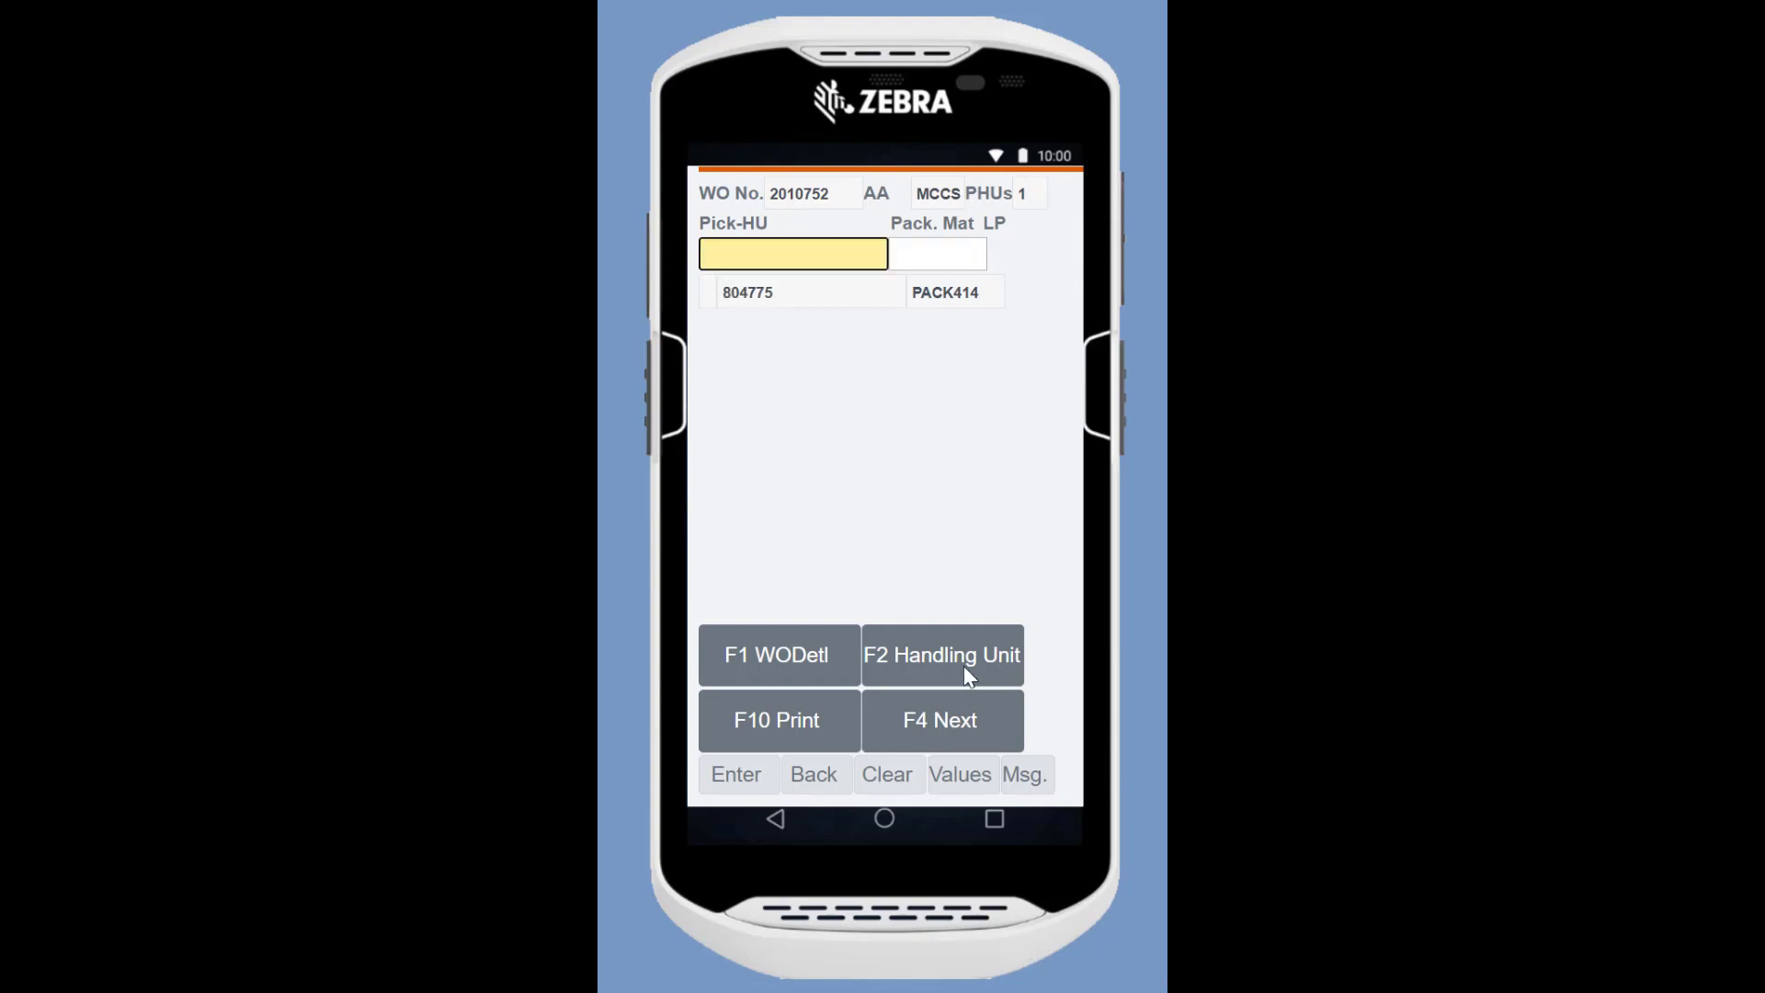
{"action": "left_click", "coordinate": [973, 710]}
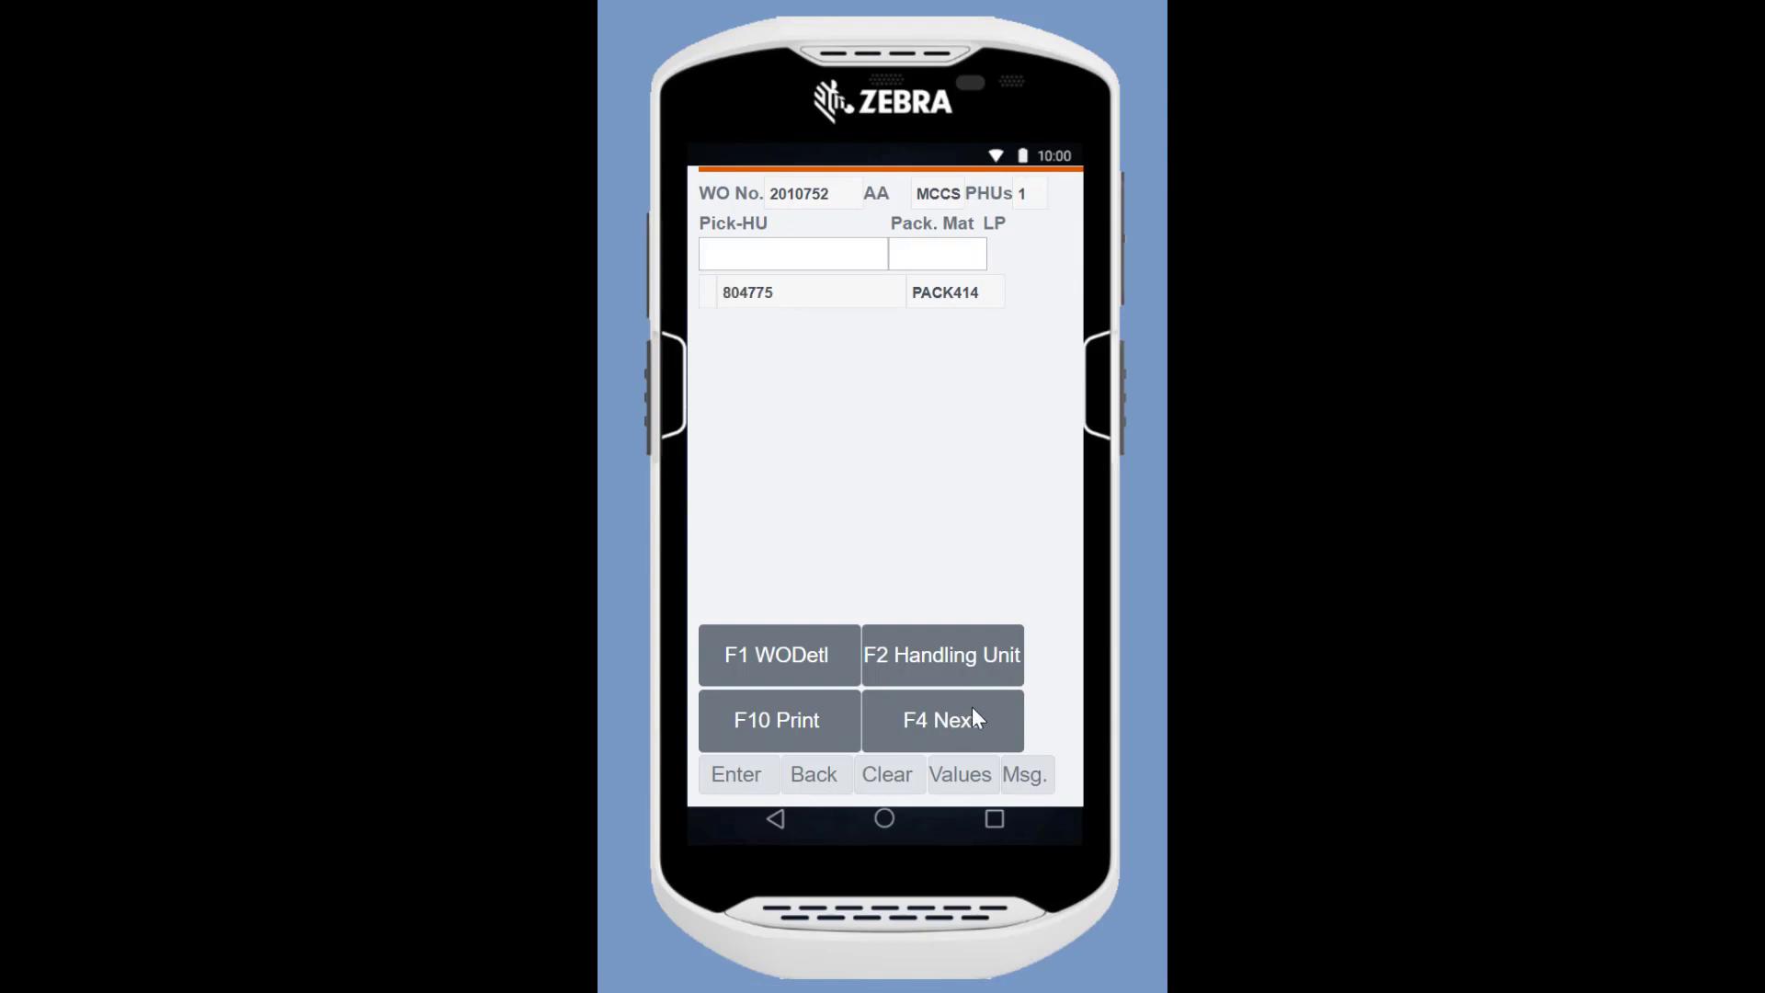
{"action": "key", "text": "Return"}
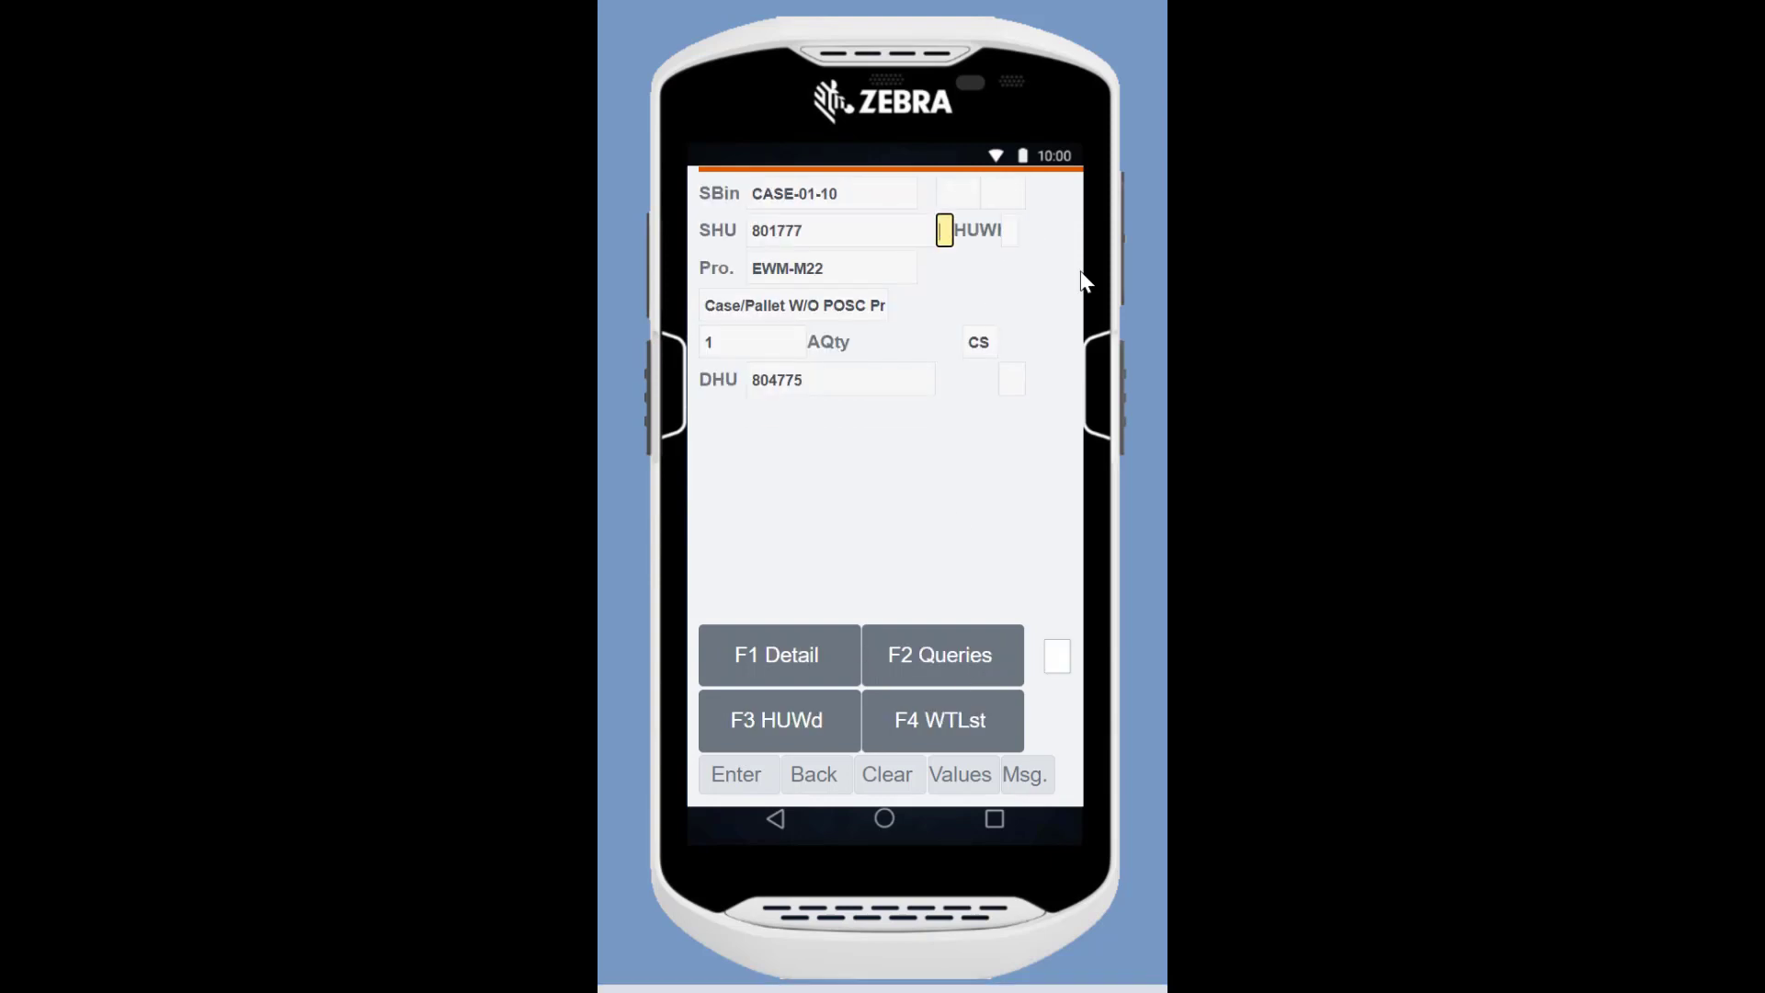
{"action": "key", "text": "Return"}
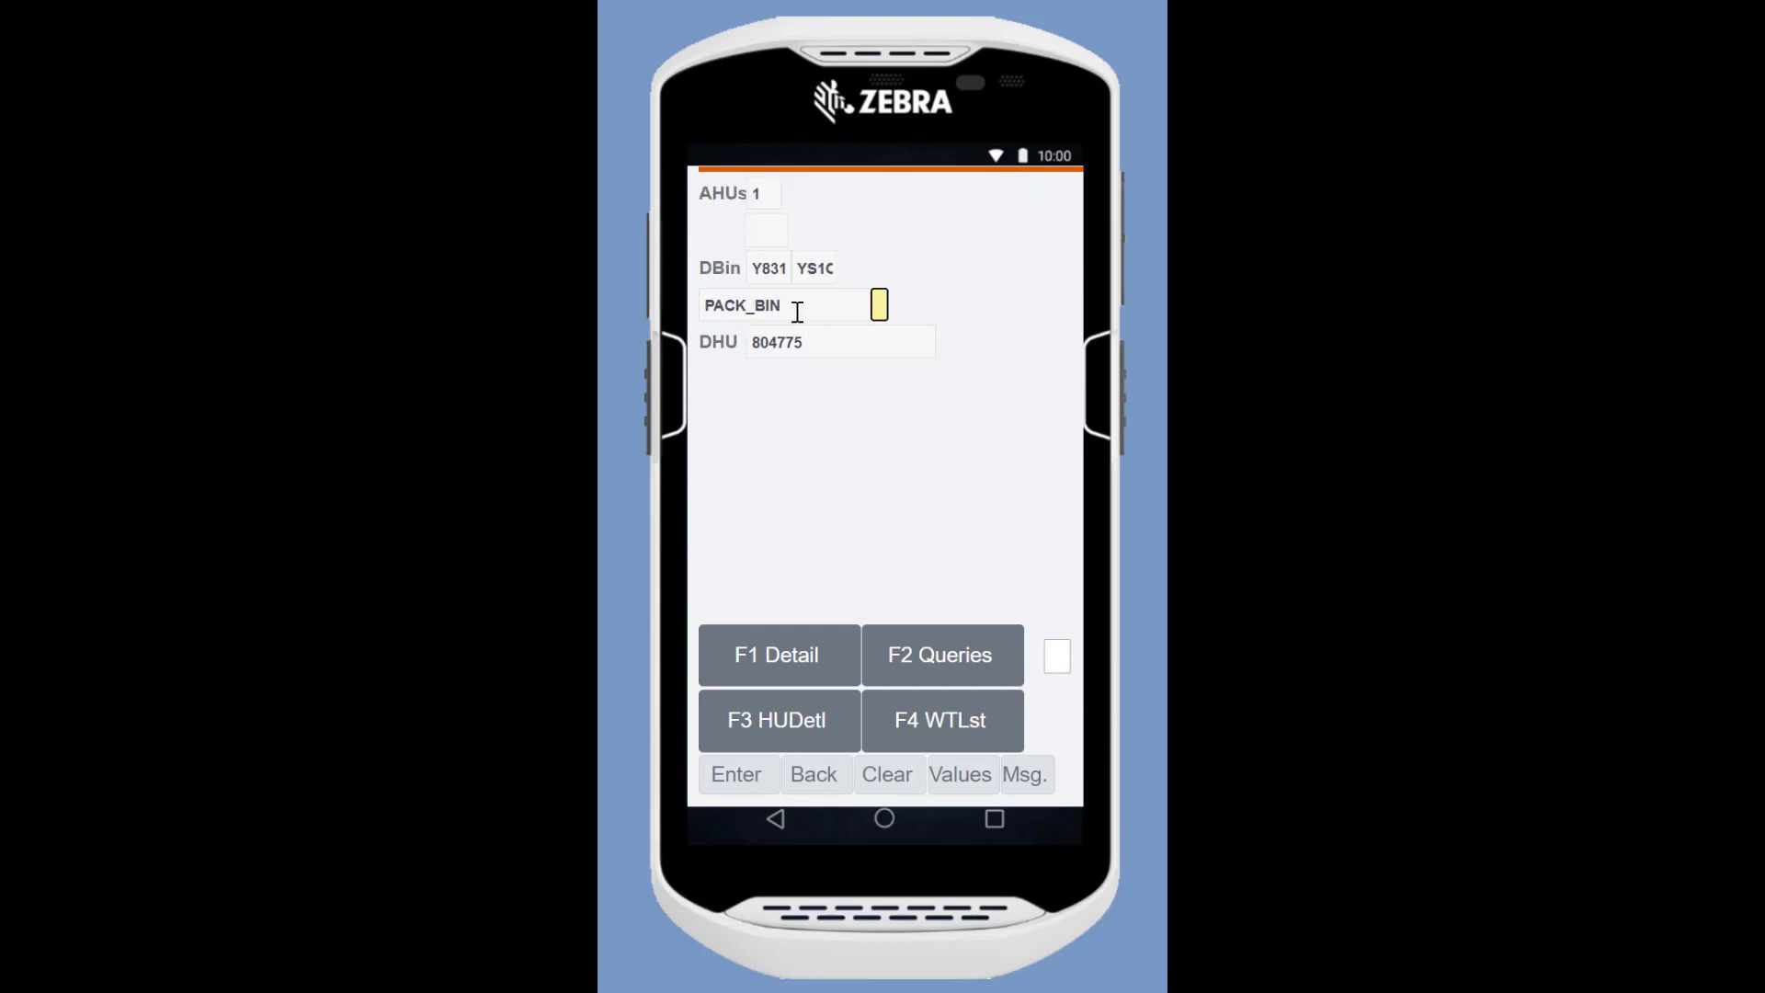
{"action": "key", "text": "Return"}
{"action": "left_click", "coordinate": [722, 295]}
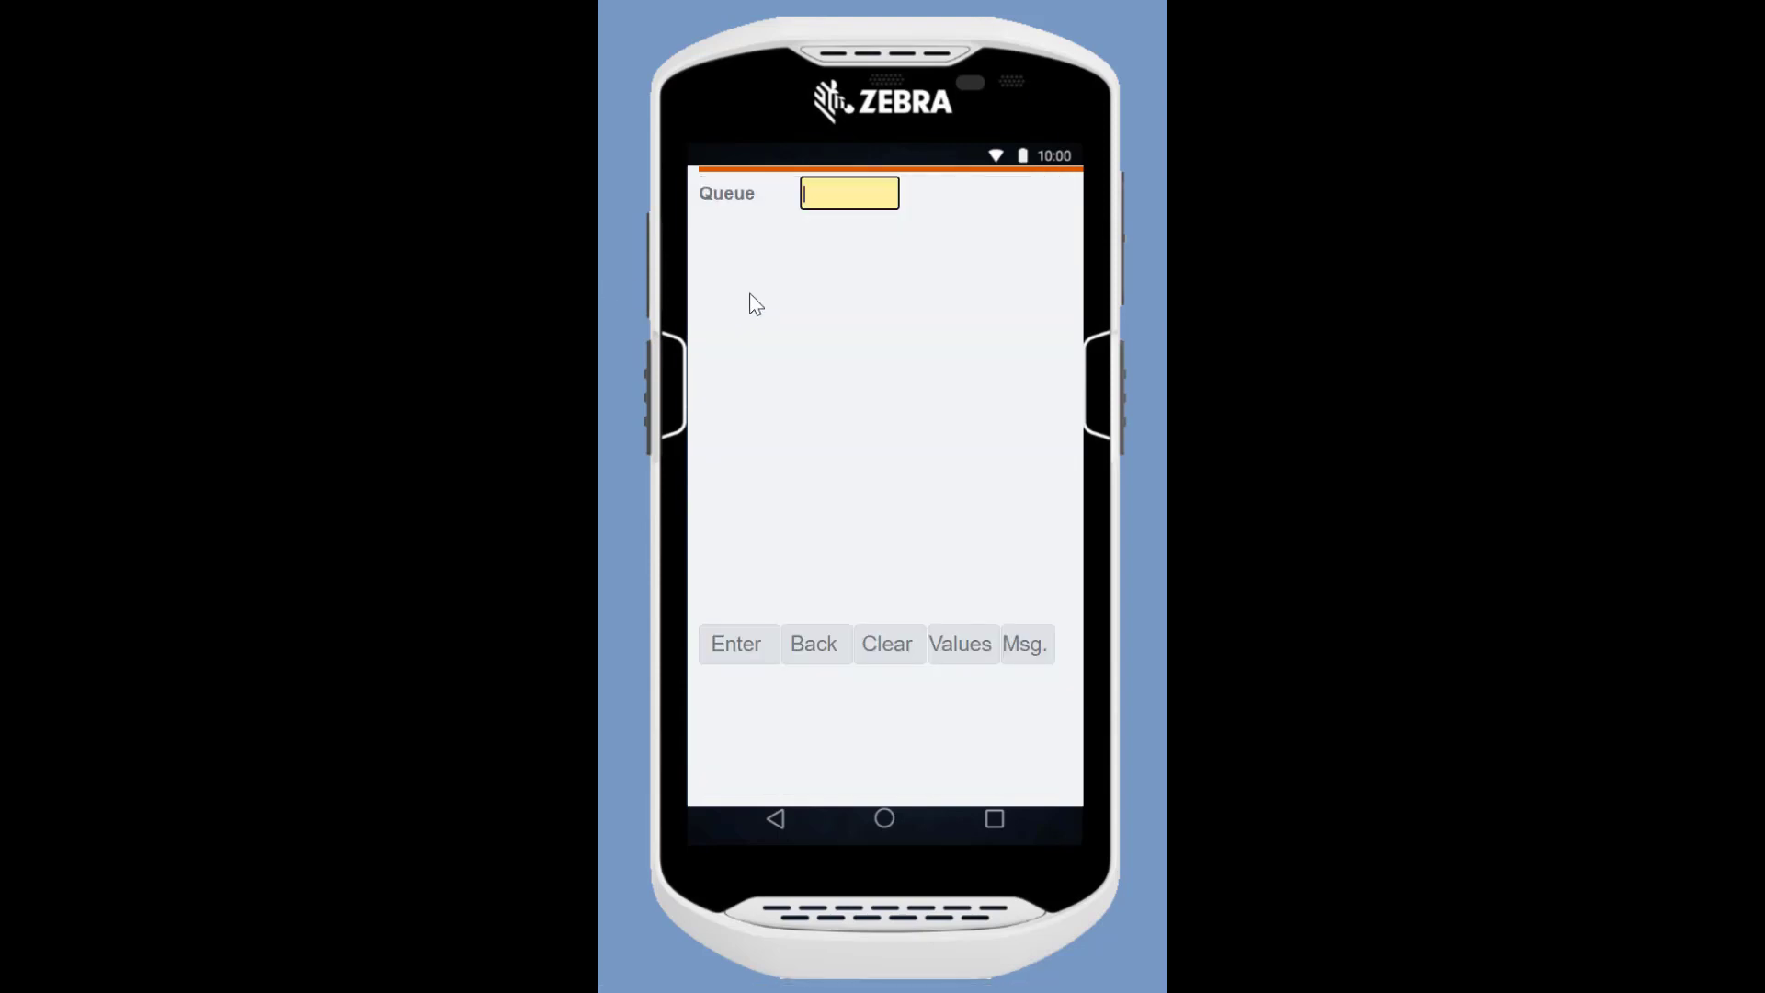
Pick each-pick order 2010753 from the EACH-PICK queue, confirming bin EACH-01-06 and EWM-M21
{"action": "type", "text": "EACH-PICK"}
{"action": "key", "text": "Return"}
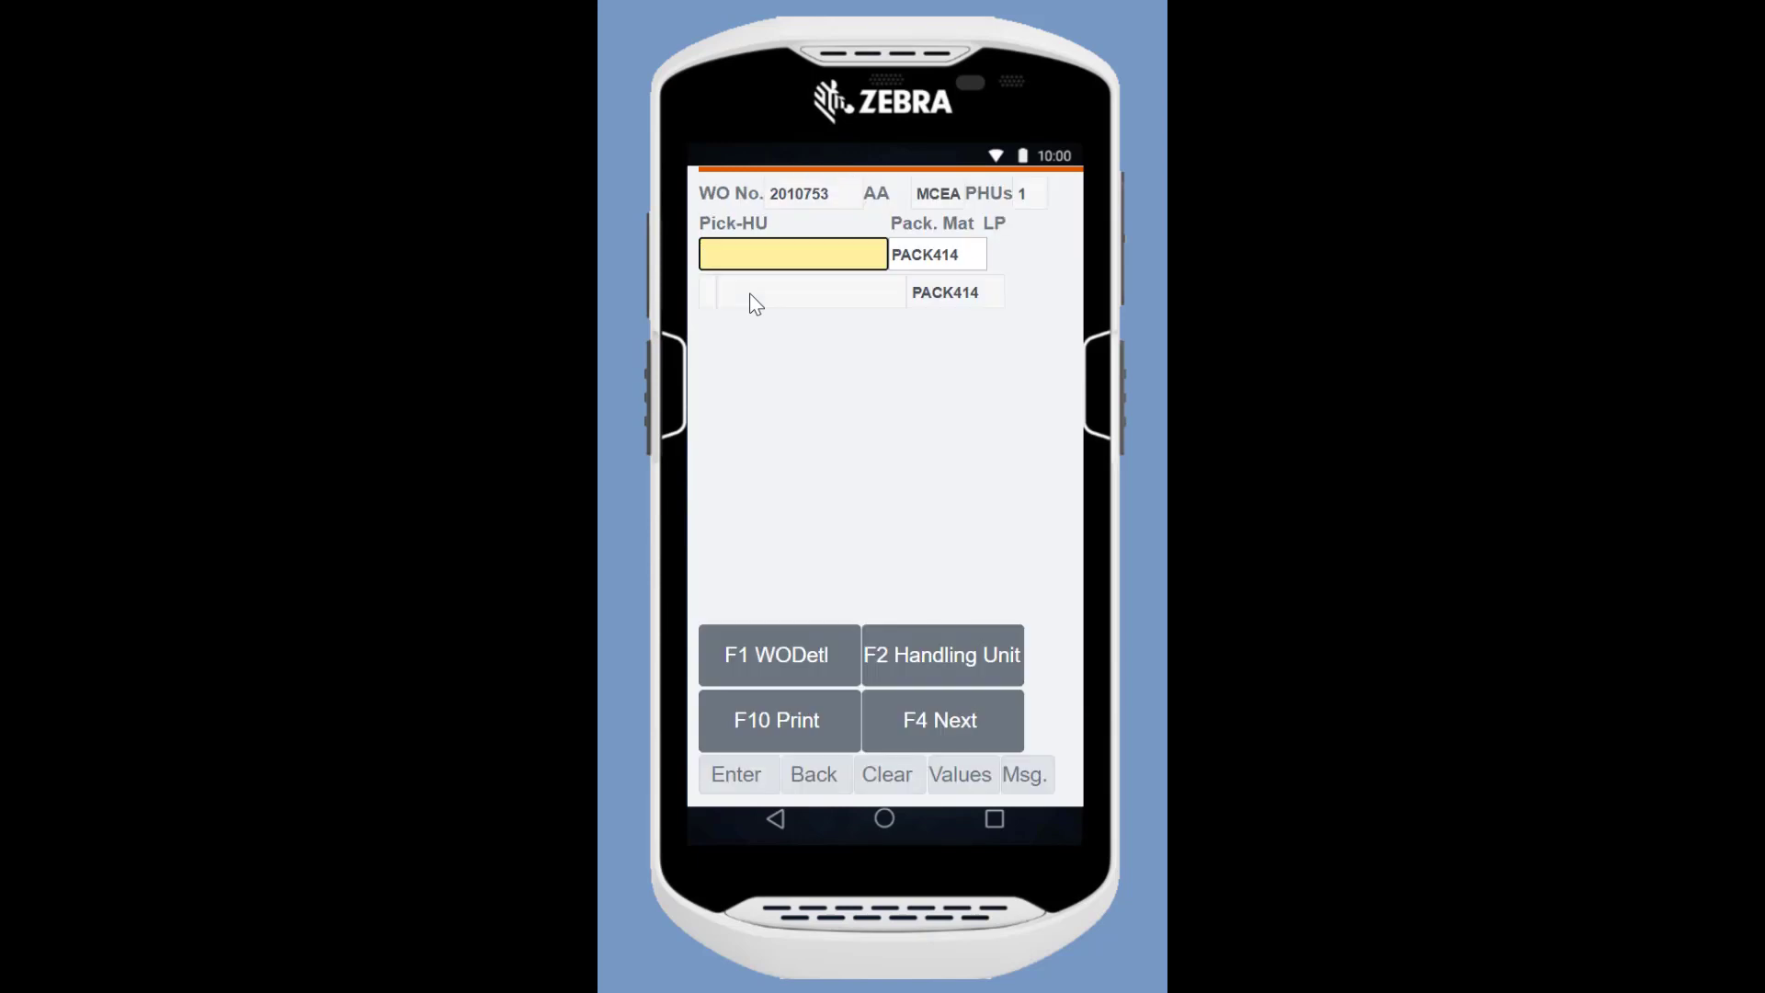
{"action": "left_click", "coordinate": [923, 673]}
{"action": "key", "text": "Return"}
{"action": "key", "text": "Return"}
{"action": "key", "text": "Return"}
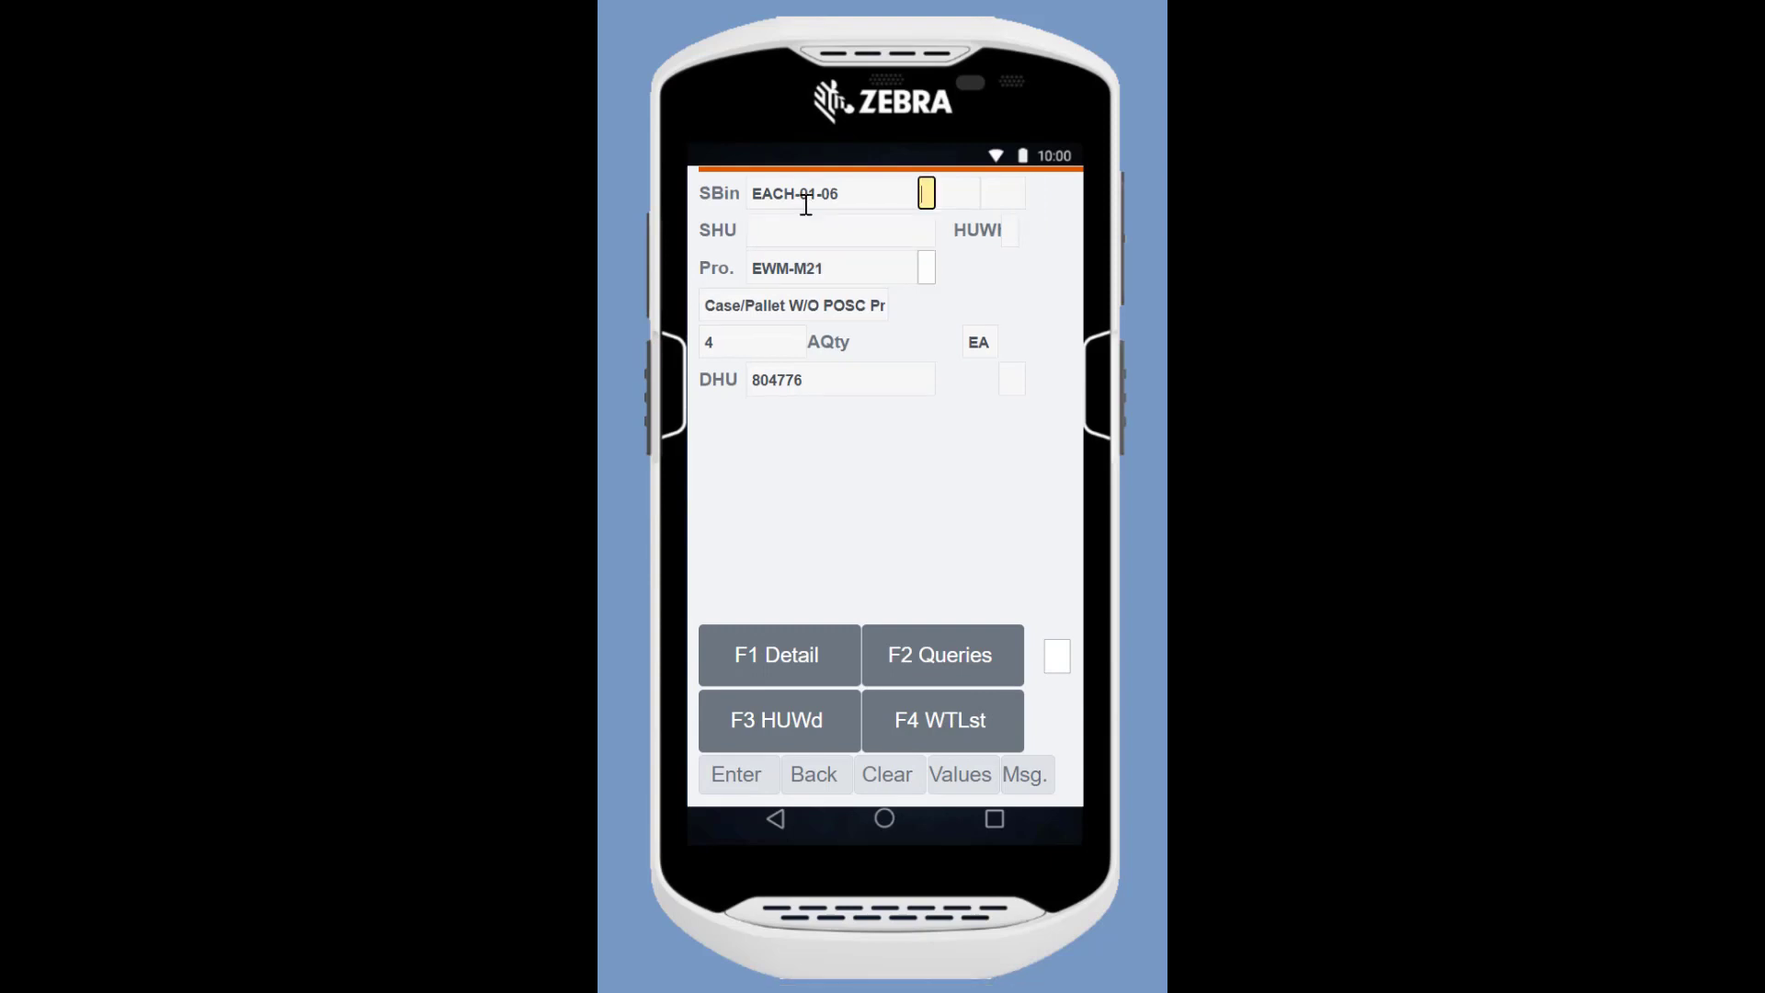
{"action": "type", "text": "EACH-01-06"}
{"action": "key", "text": "Return"}
{"action": "type", "text": "EWM-M21"}
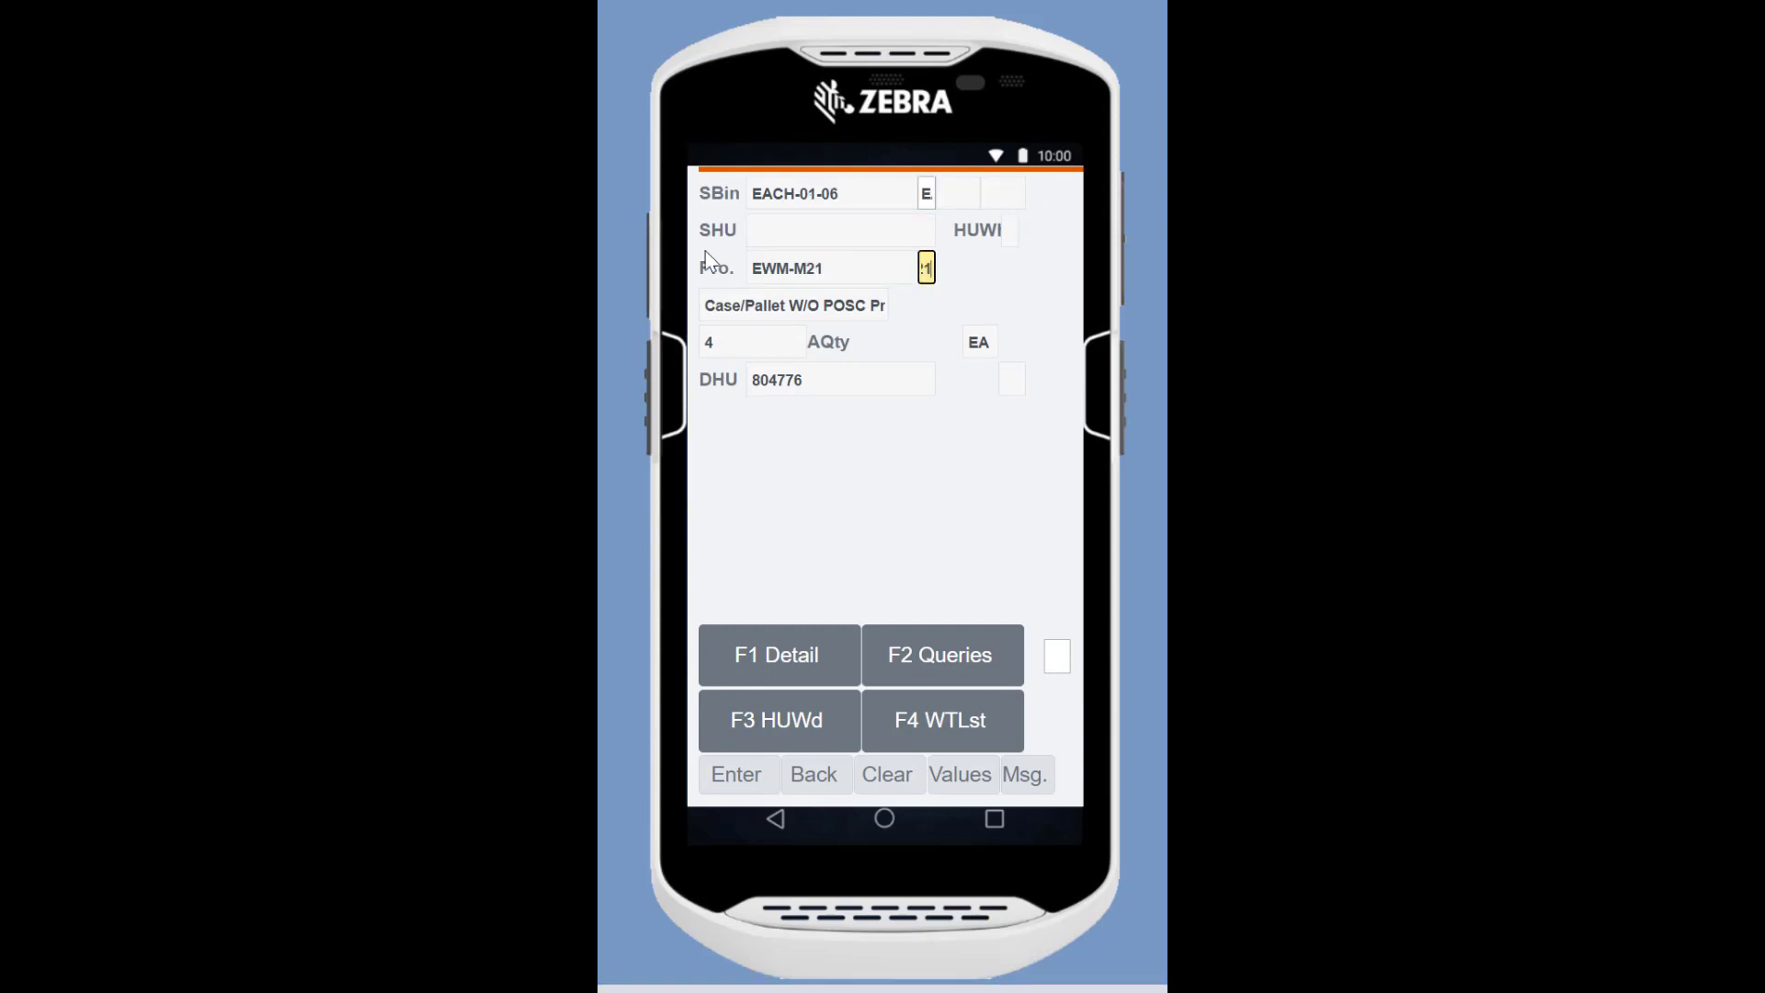
{"action": "key", "text": "Return"}
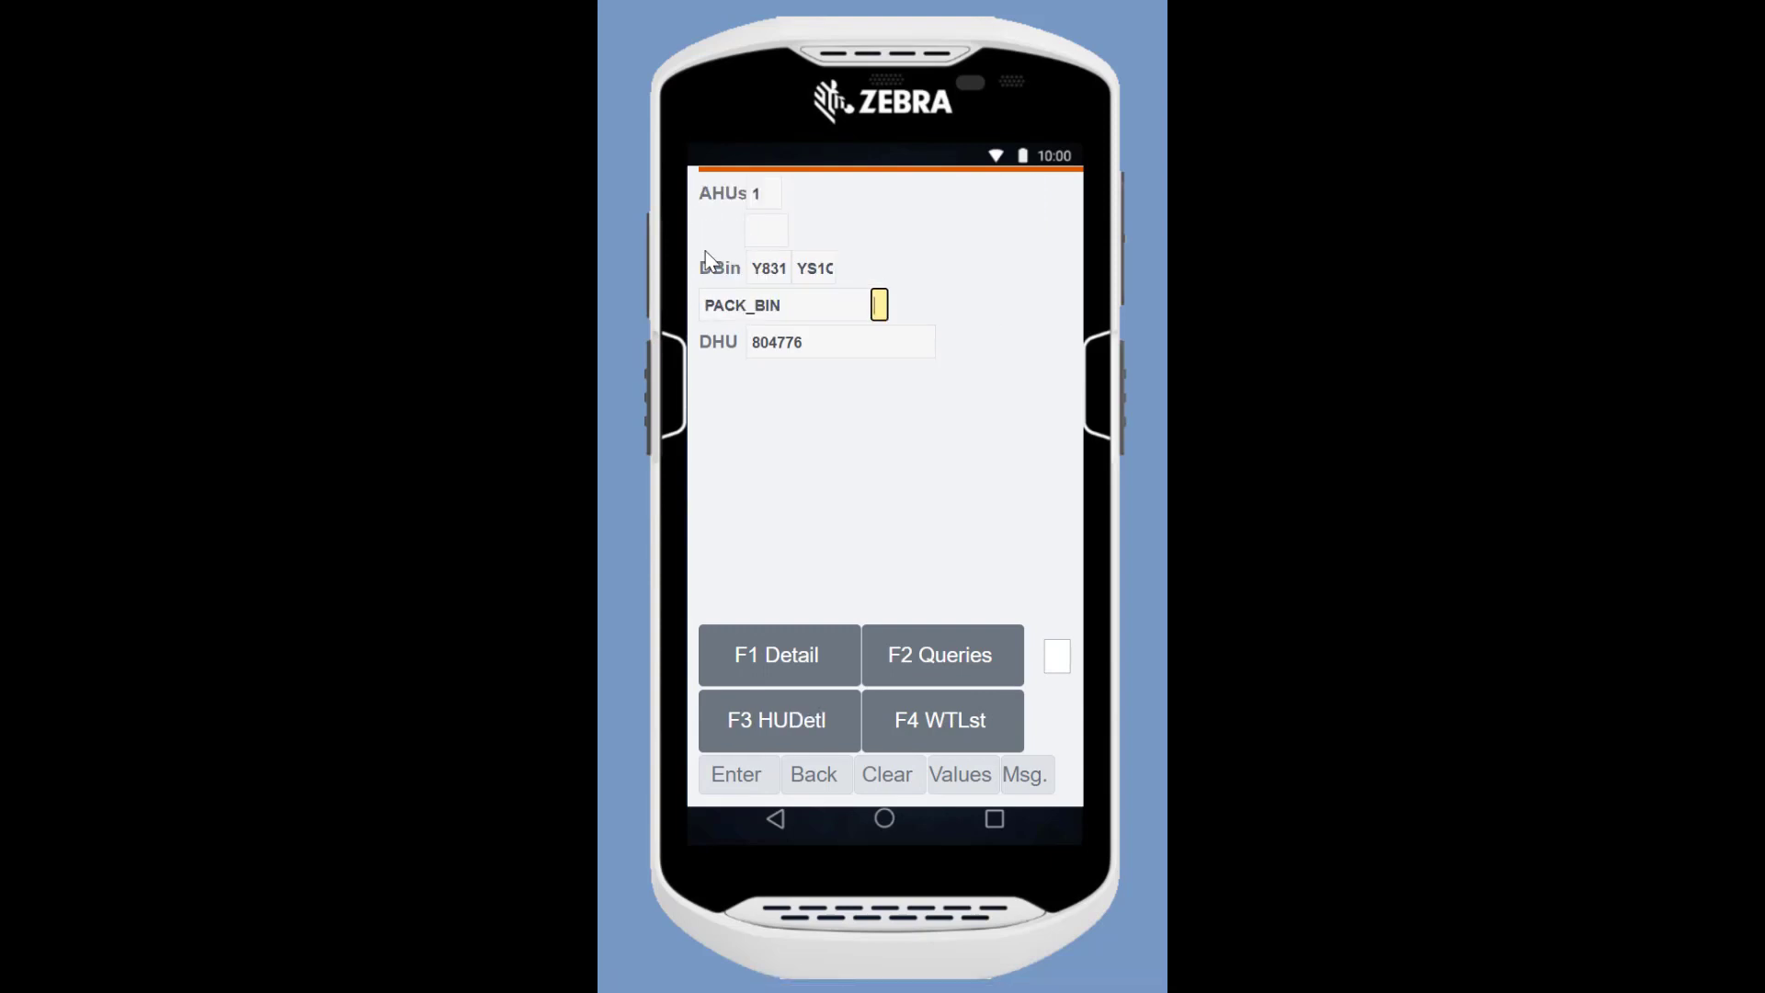
{"action": "type", "text": "N"}
{"action": "key", "text": "Return"}
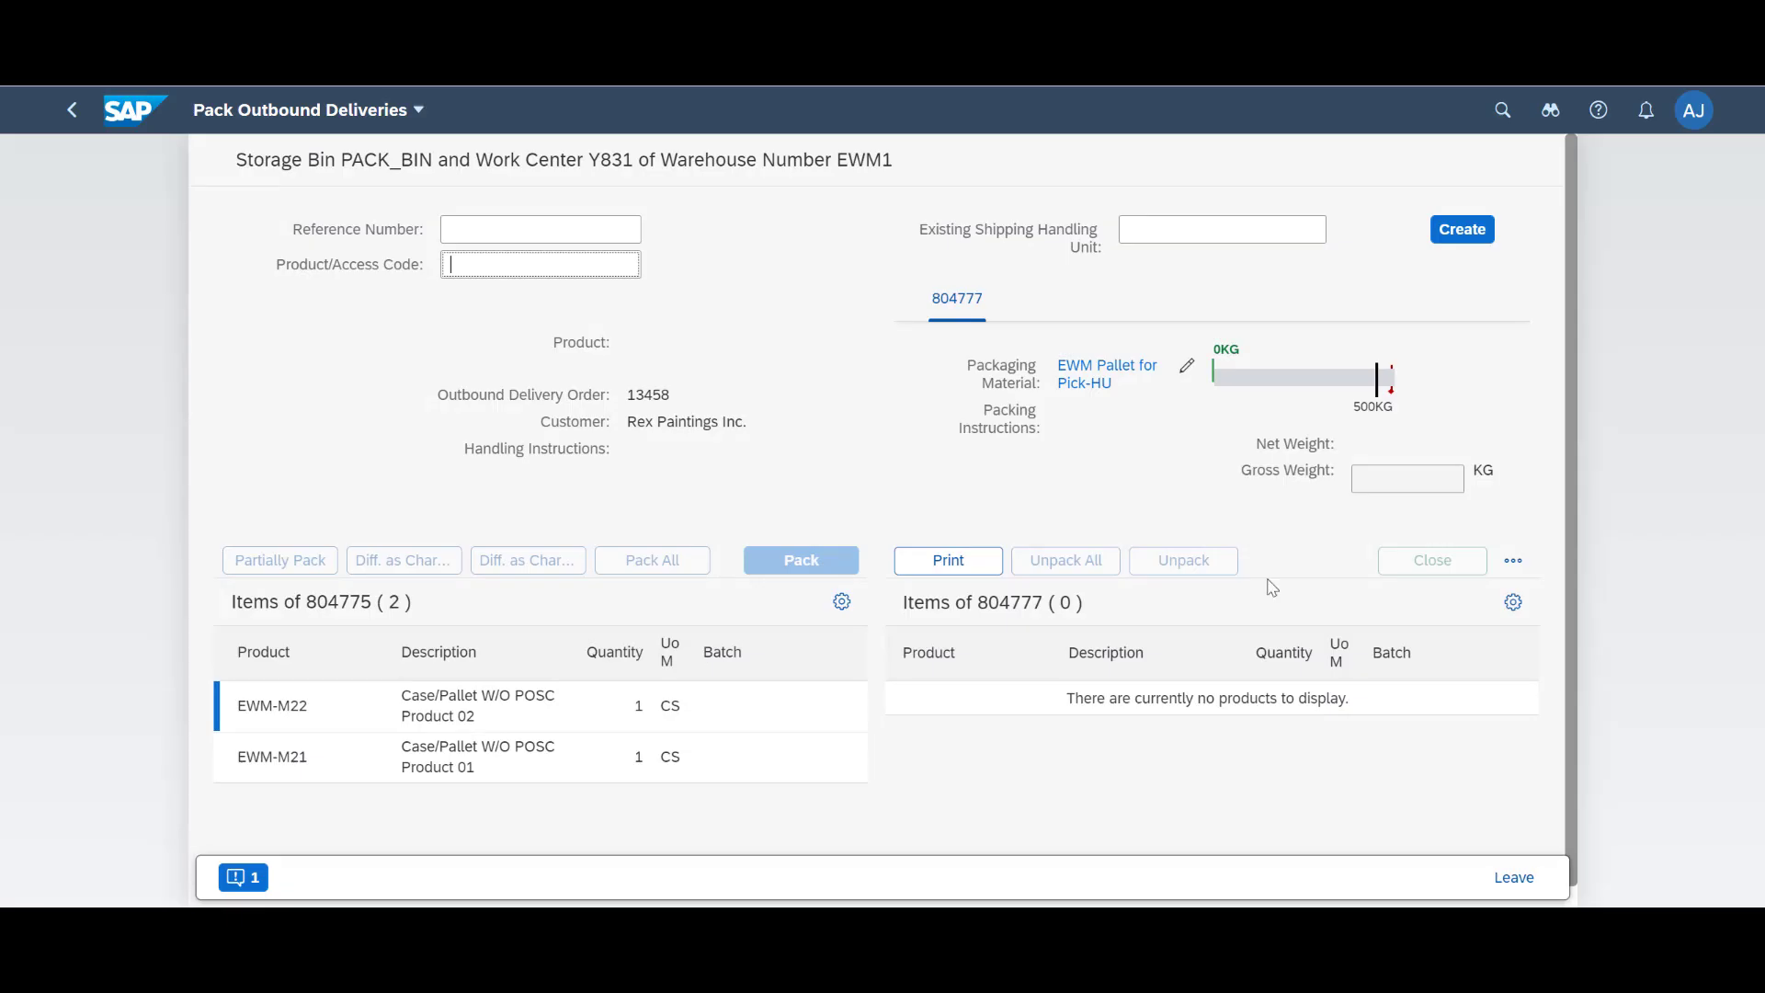
Pack the EWM-M22 items from HUs 804775 and 804776 into HU 804777 and close it
{"action": "left_click", "coordinate": [350, 711]}
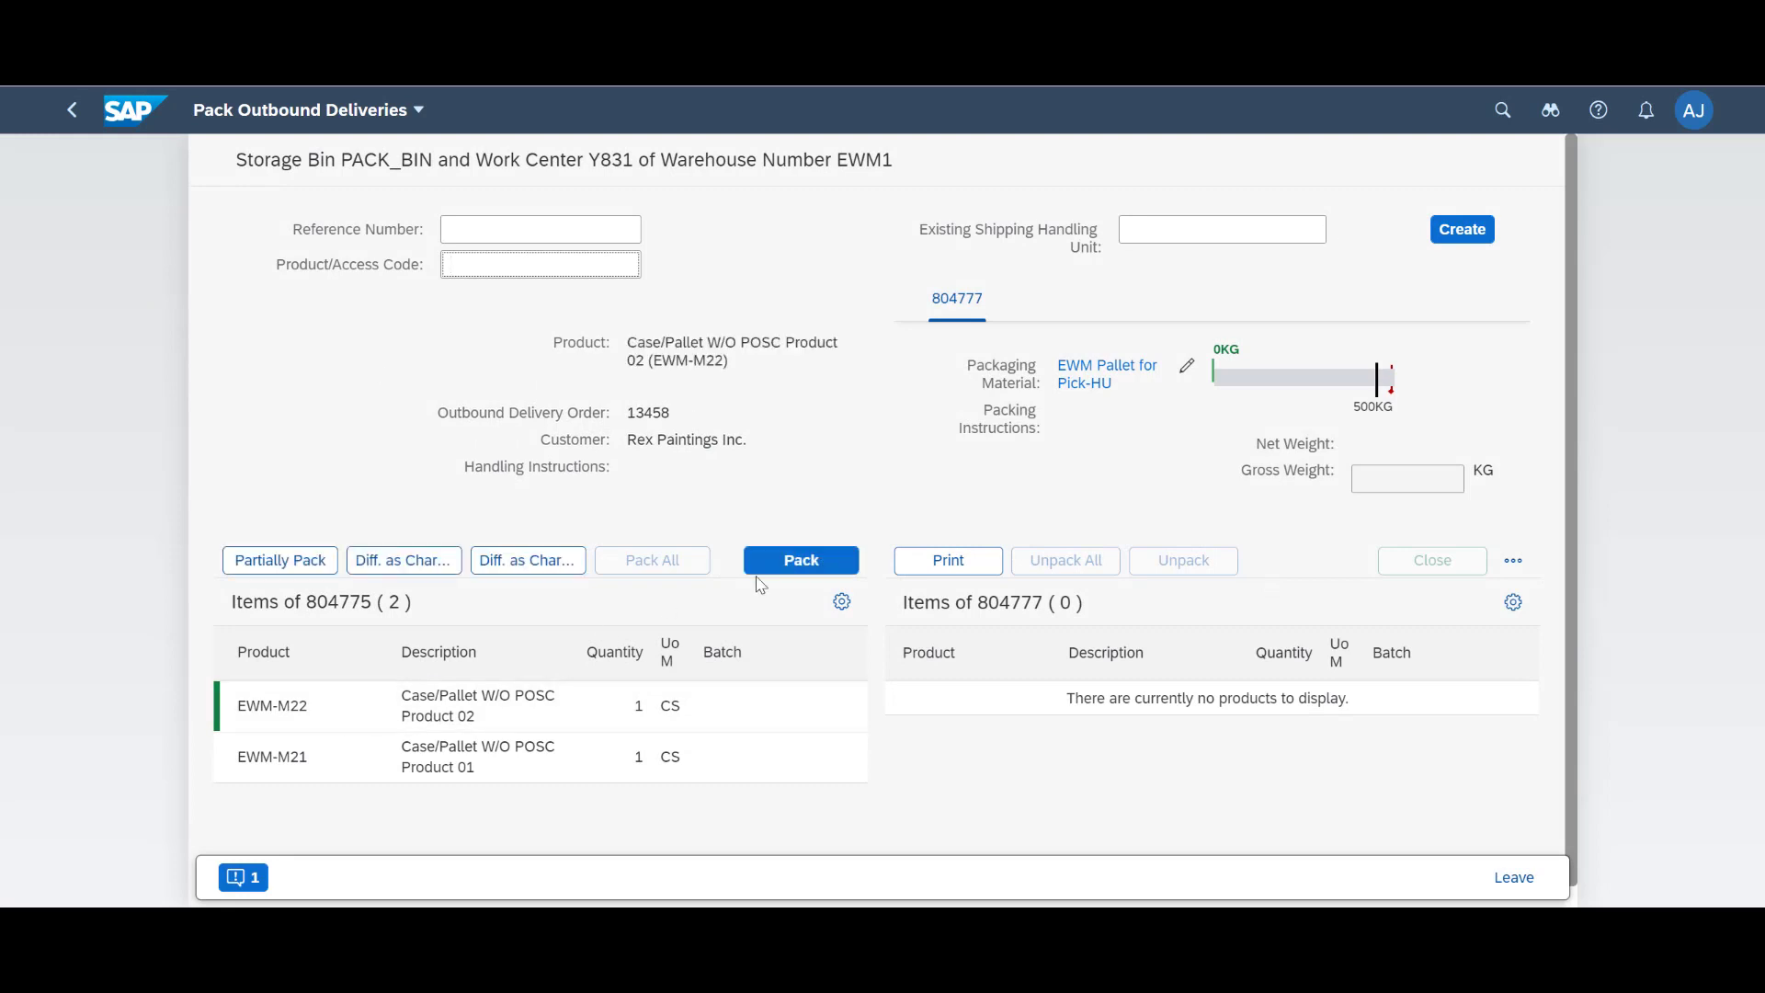
{"action": "left_click", "coordinate": [821, 565]}
{"action": "type", "text": "804776"}
{"action": "key", "text": "Return"}
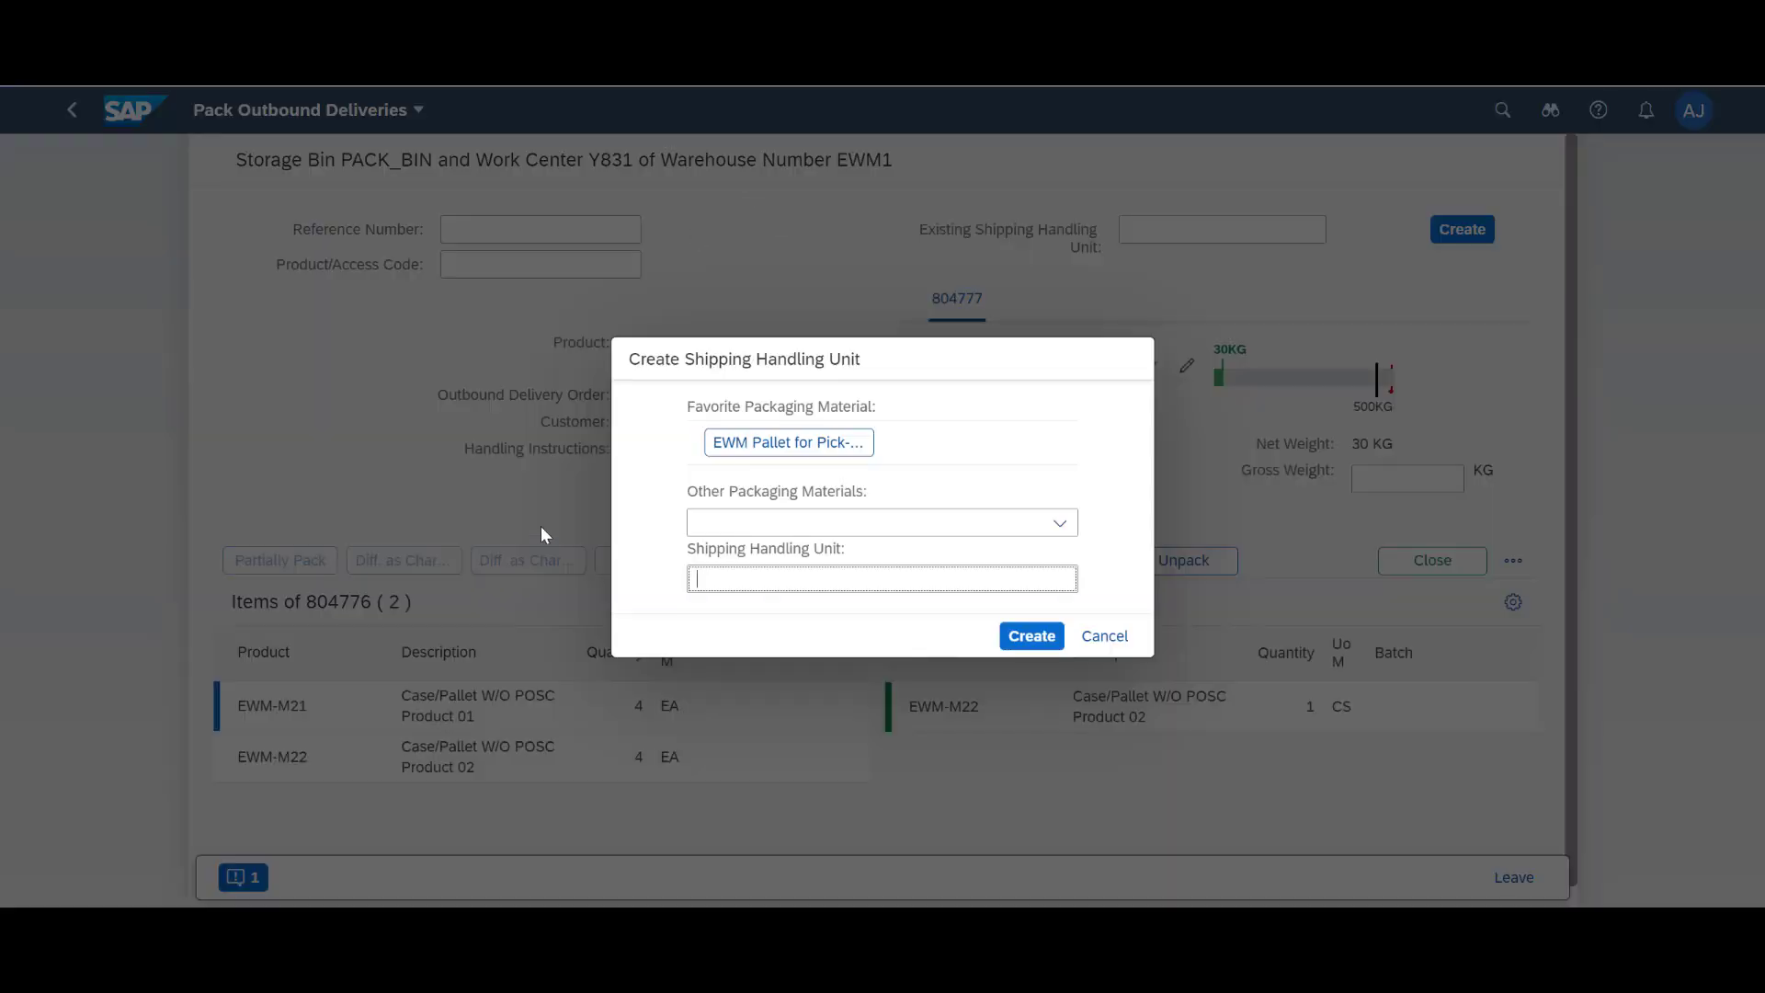
{"action": "left_click", "coordinate": [1105, 635]}
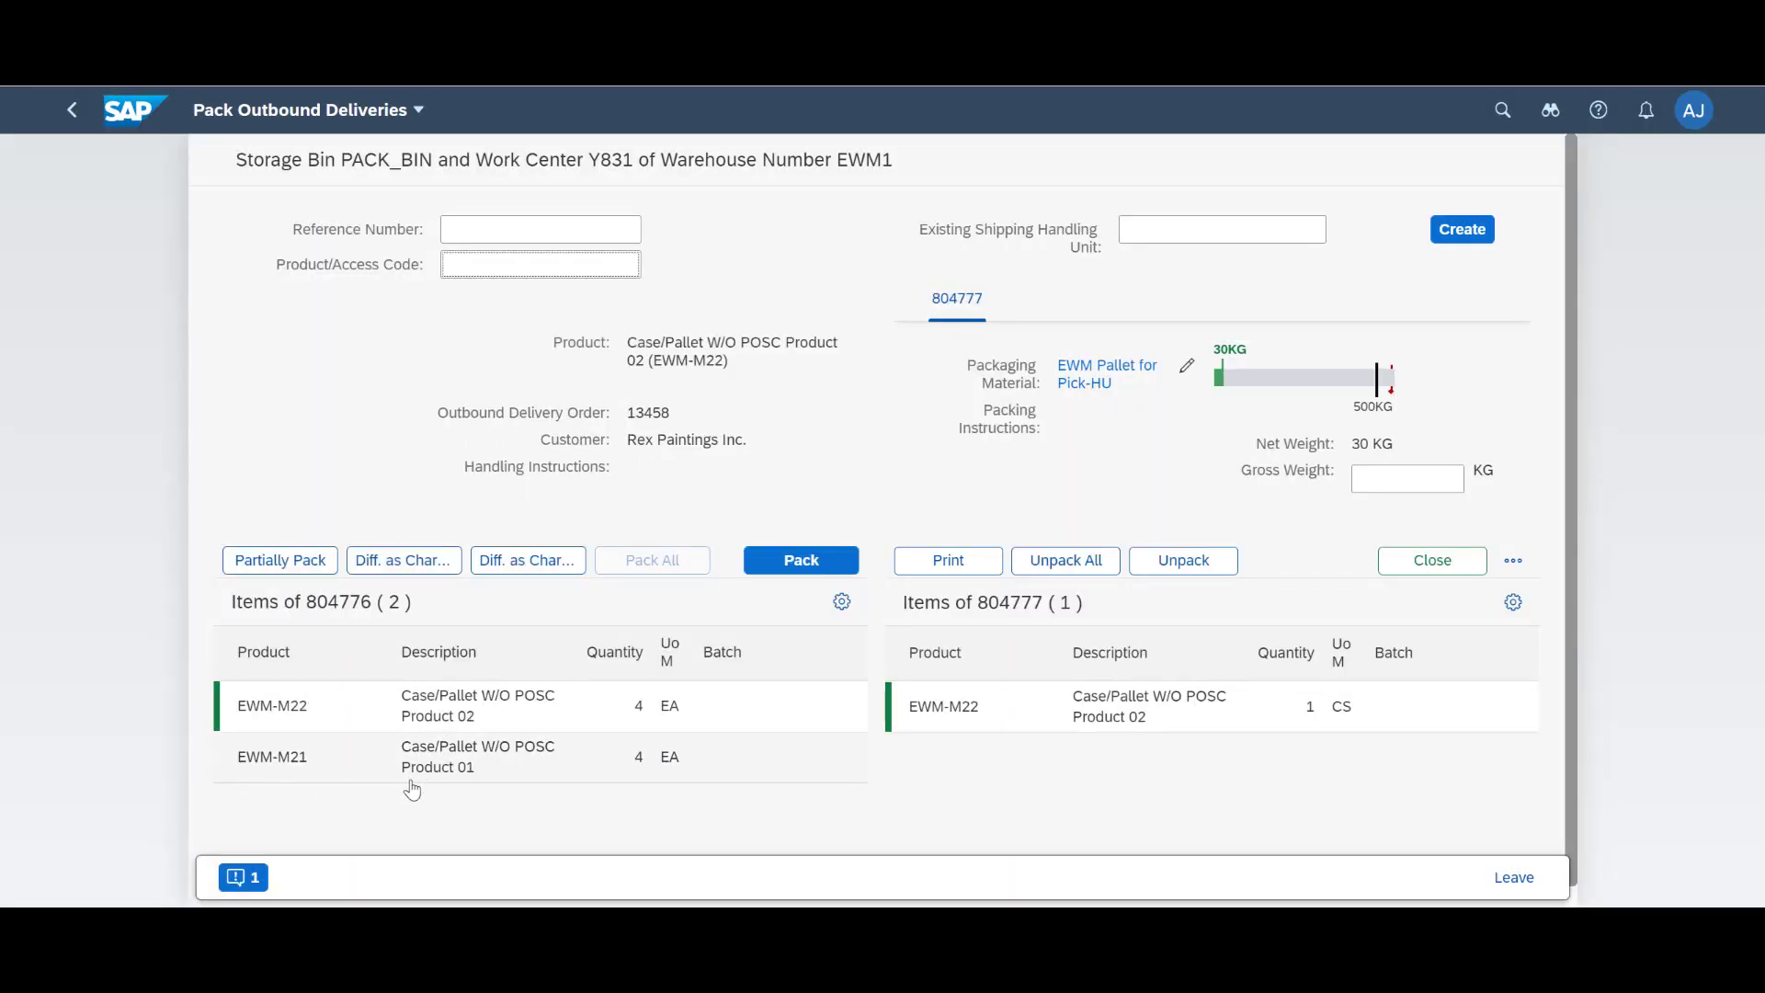
{"action": "left_click", "coordinate": [800, 562]}
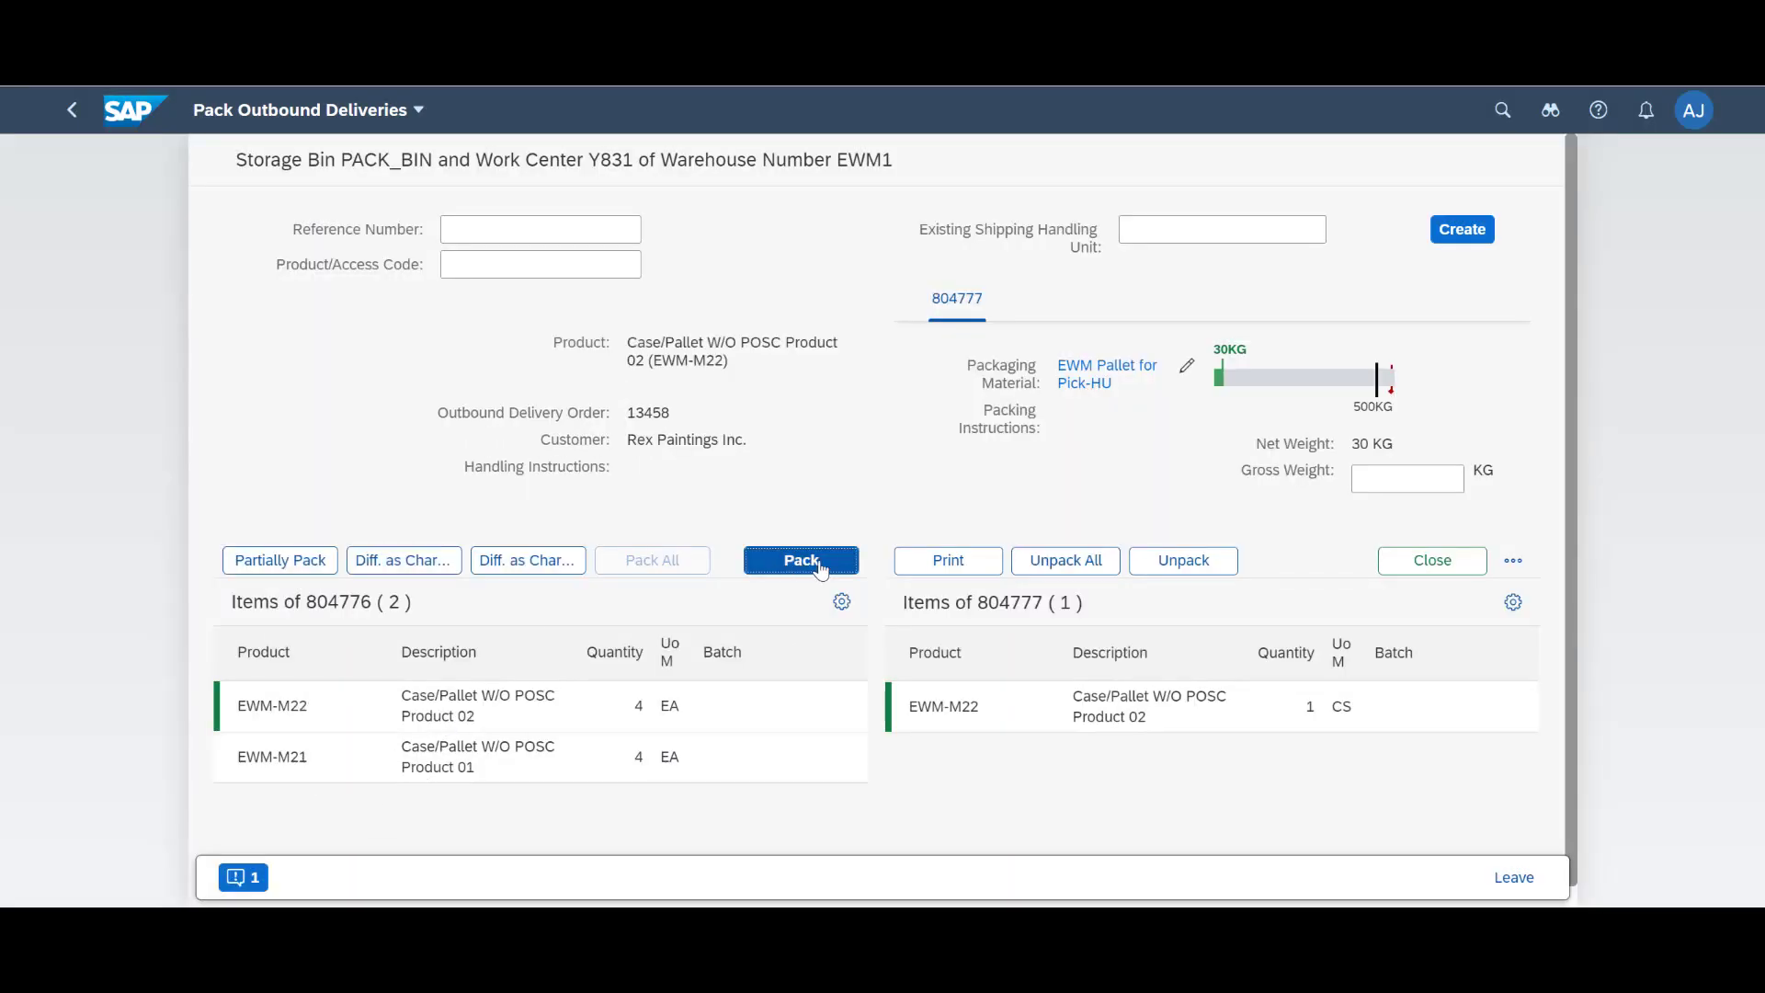
{"action": "left_click", "coordinate": [1402, 558]}
Load HU 804775 and create new shipping HU 804778 for its EWM-M21 case
{"action": "left_click", "coordinate": [1105, 635]}
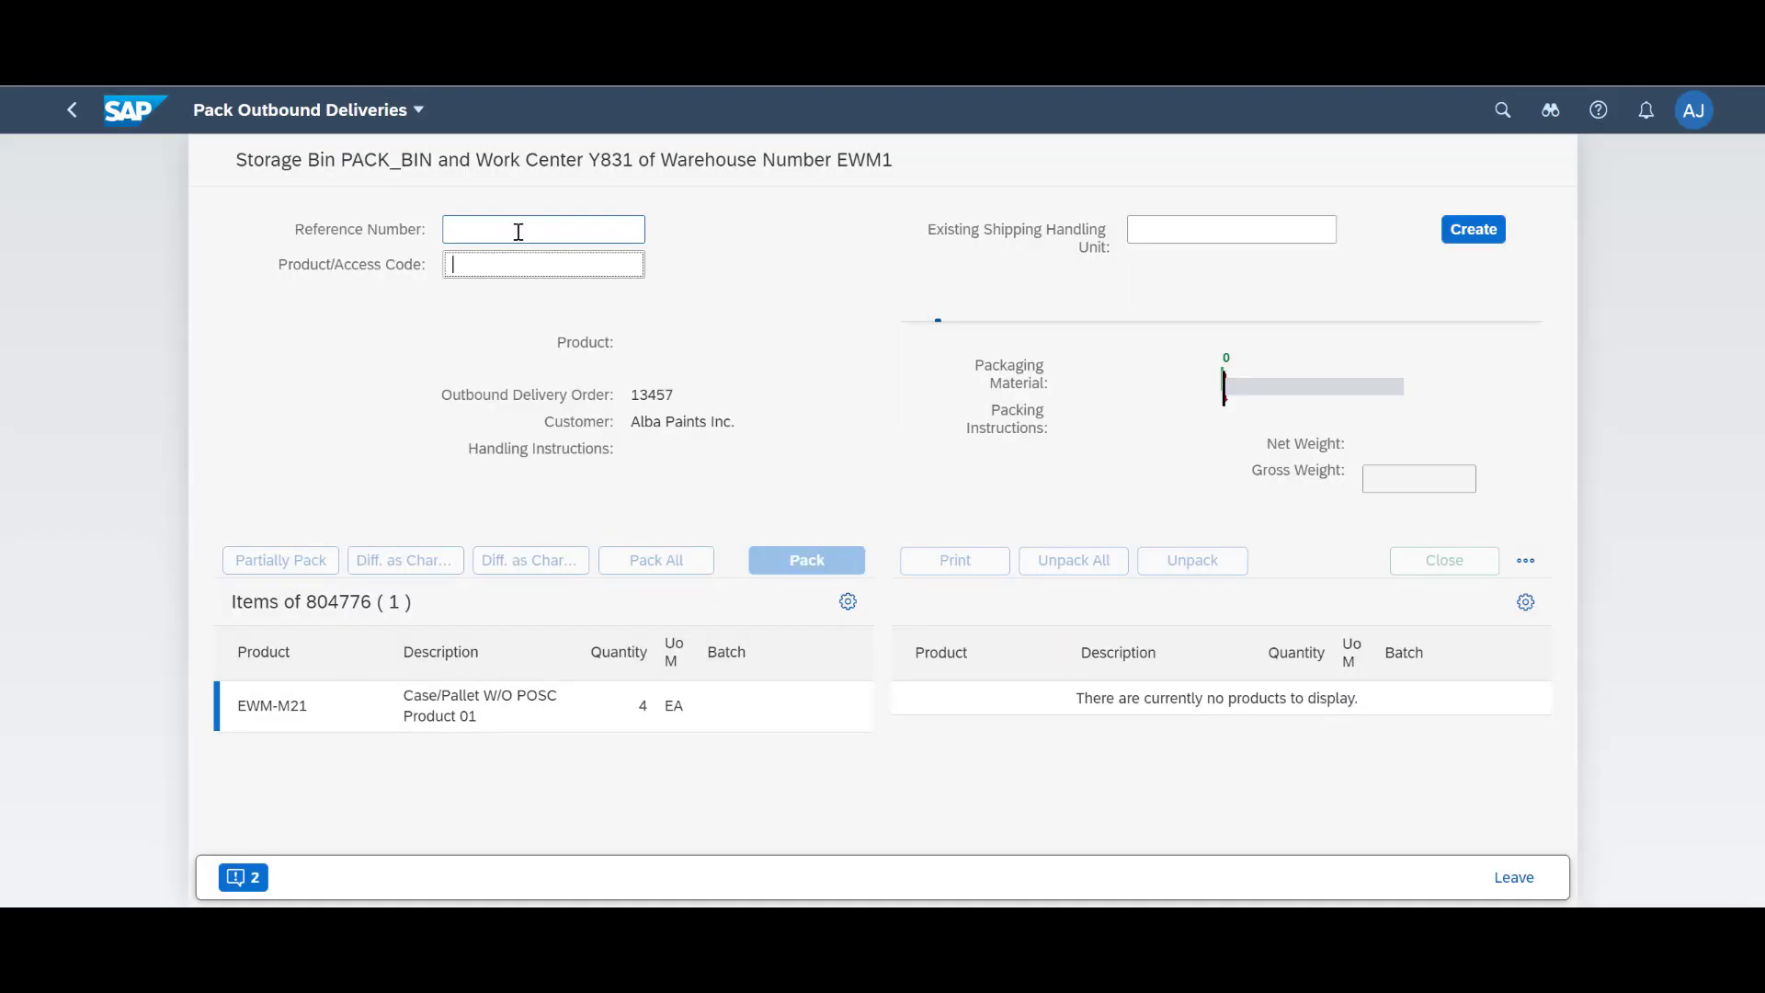
{"action": "type", "text": "804775"}
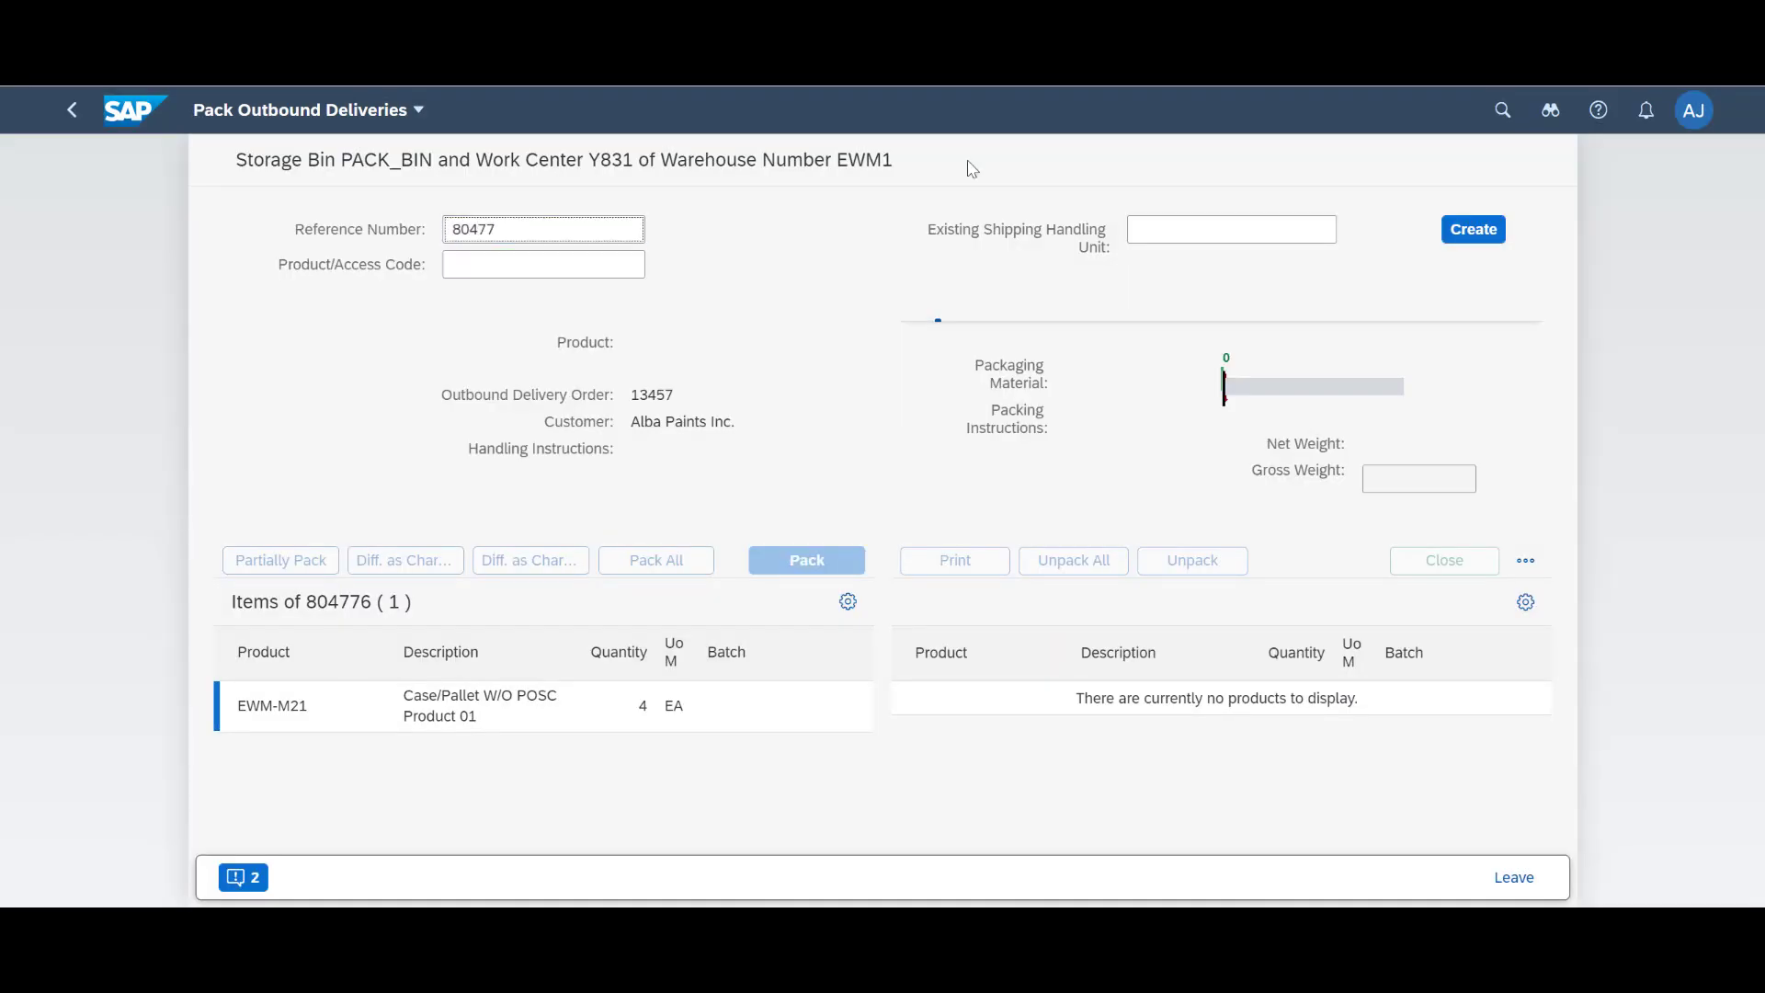
{"action": "key", "text": "Return"}
{"action": "left_click", "coordinate": [1032, 636]}
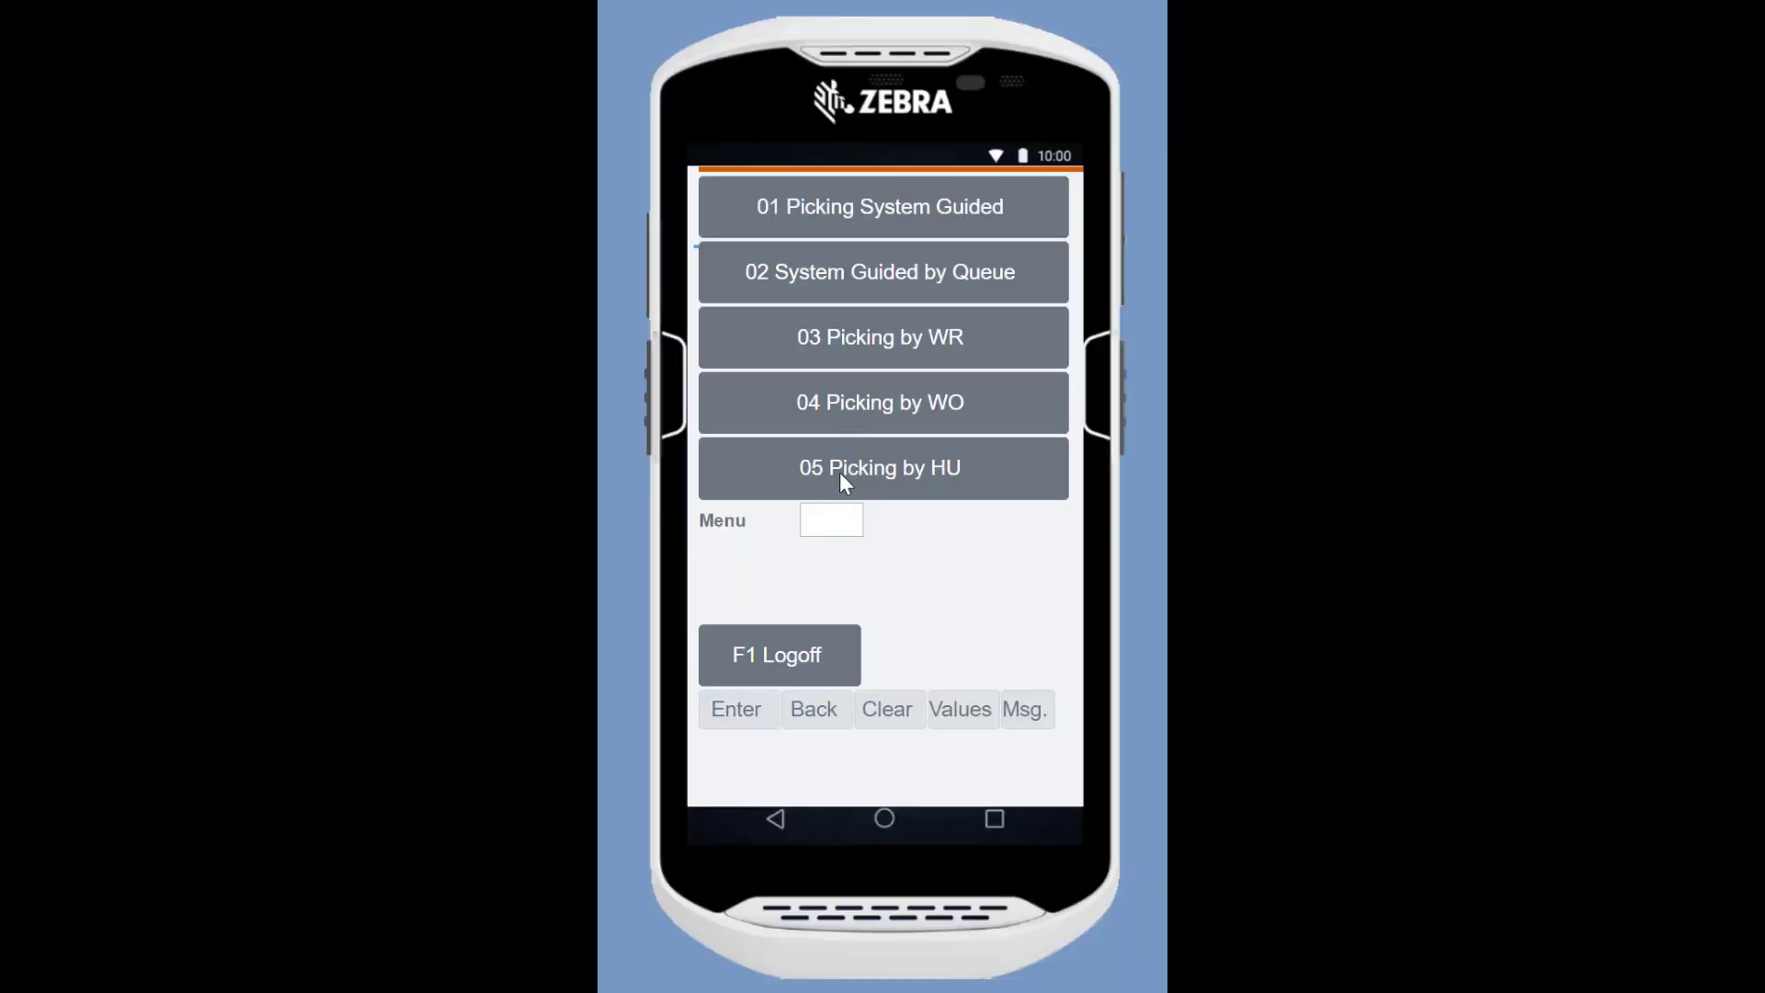
Move HU 804777 to staging bin GI-YD23-CASE and start moving HU 804778
{"action": "left_click", "coordinate": [840, 472]}
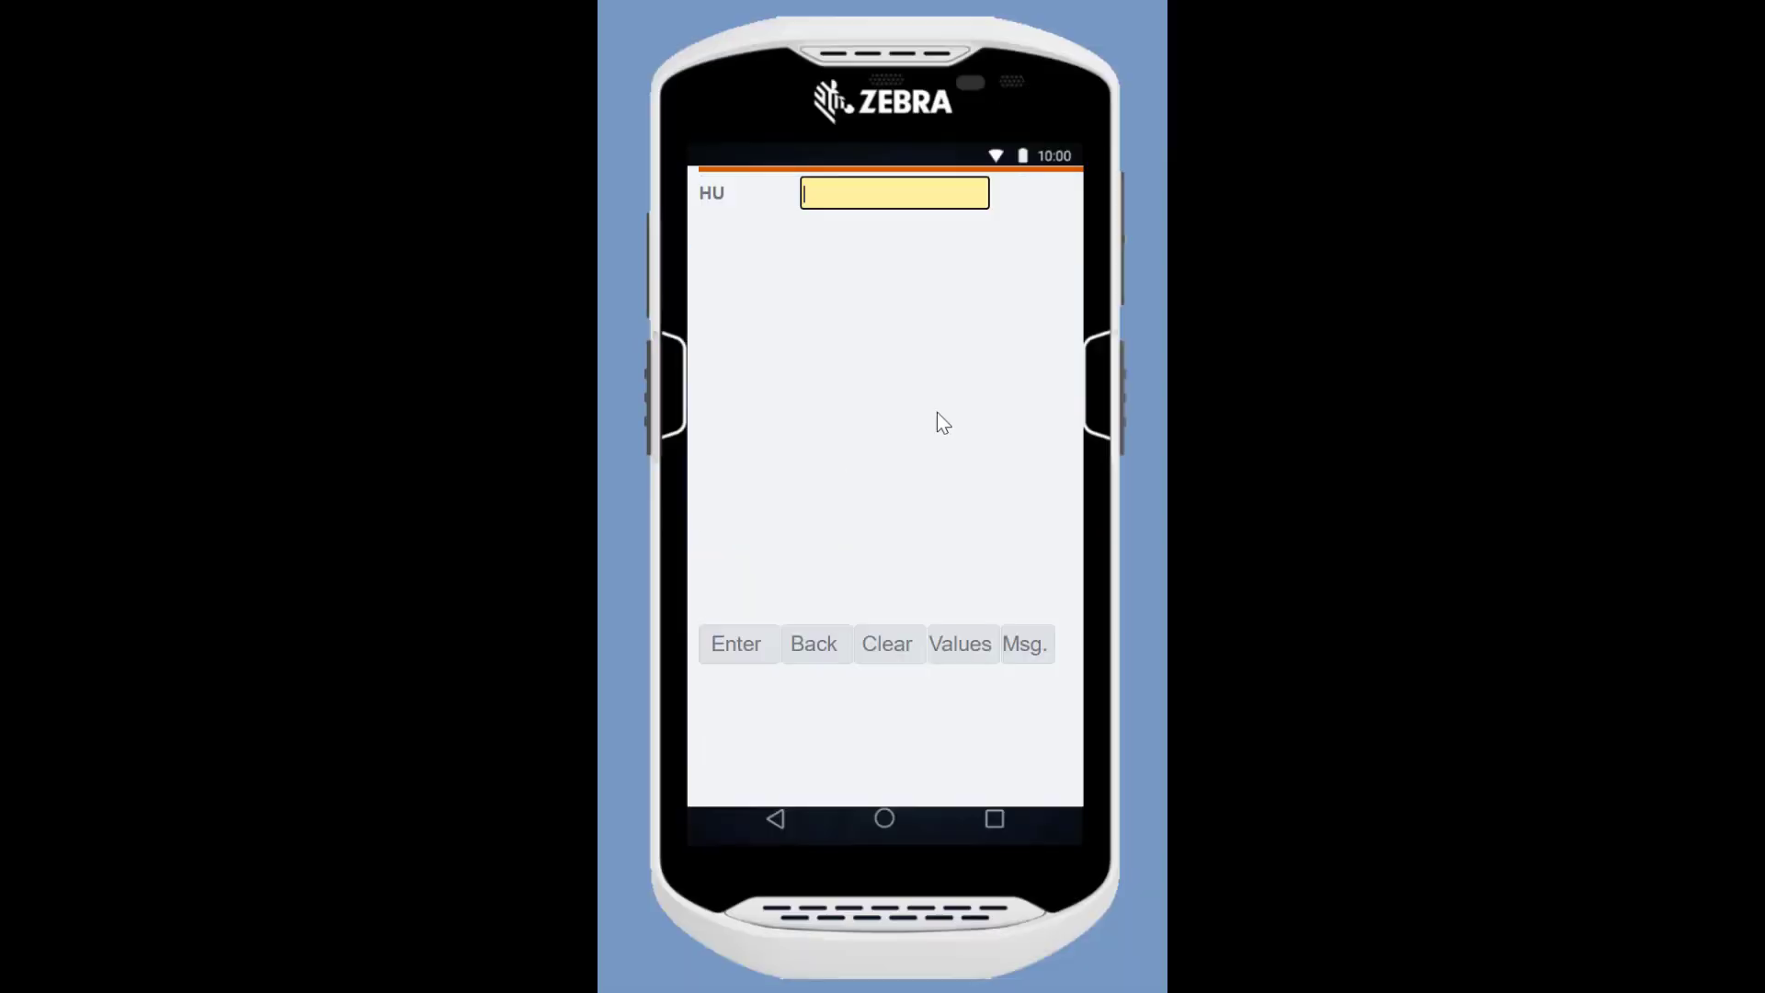
{"action": "type", "text": "804777"}
{"action": "key", "text": "Return"}
{"action": "key", "text": "Return"}
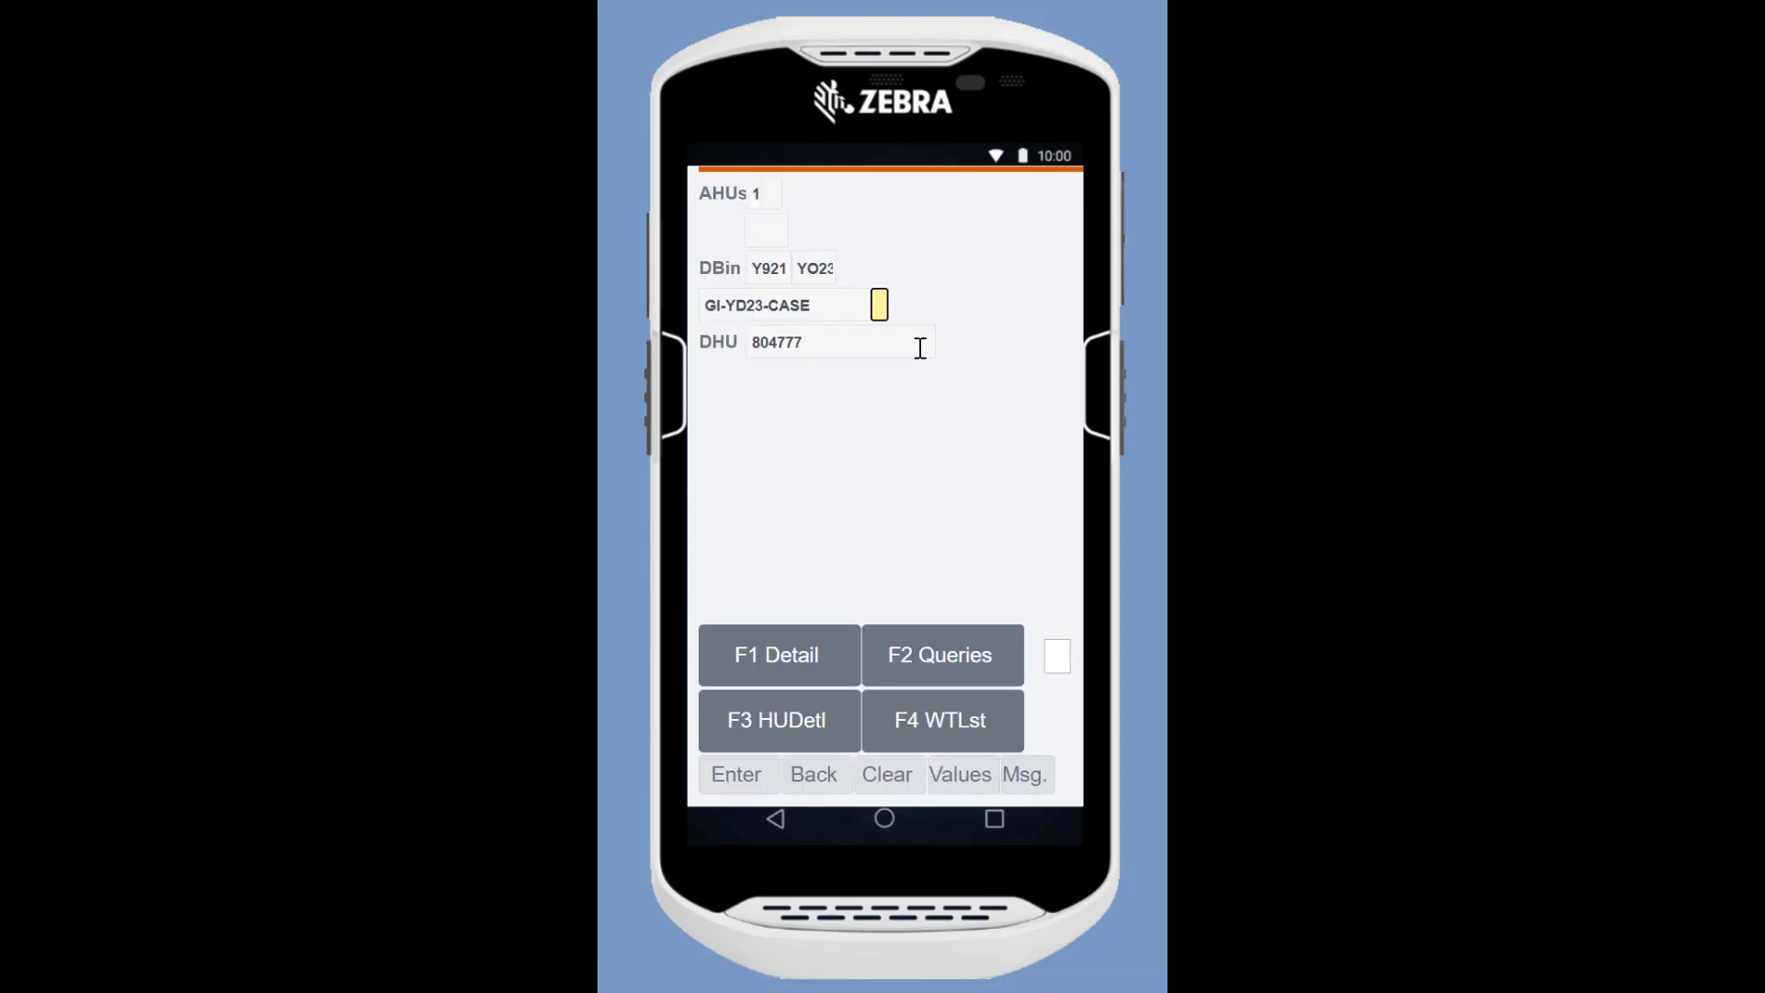
{"action": "key", "text": "Return"}
{"action": "type", "text": "804778"}
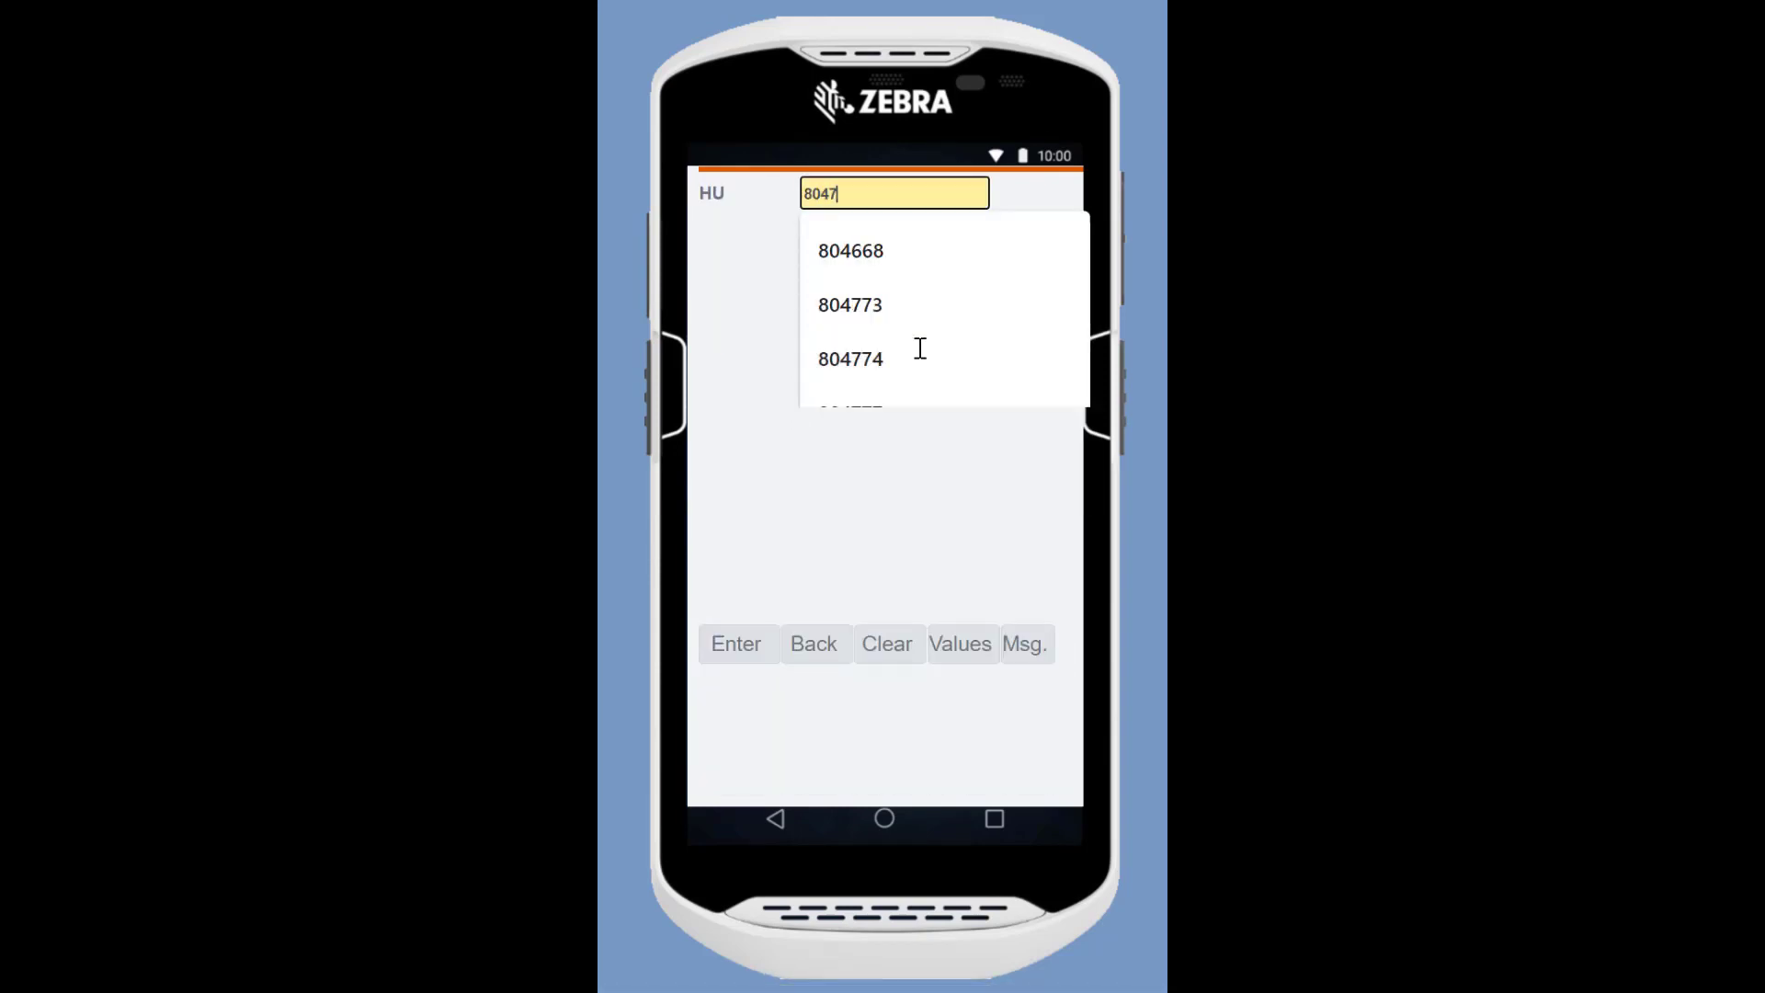
{"action": "key", "text": "Return"}
{"action": "key", "text": "Return"}
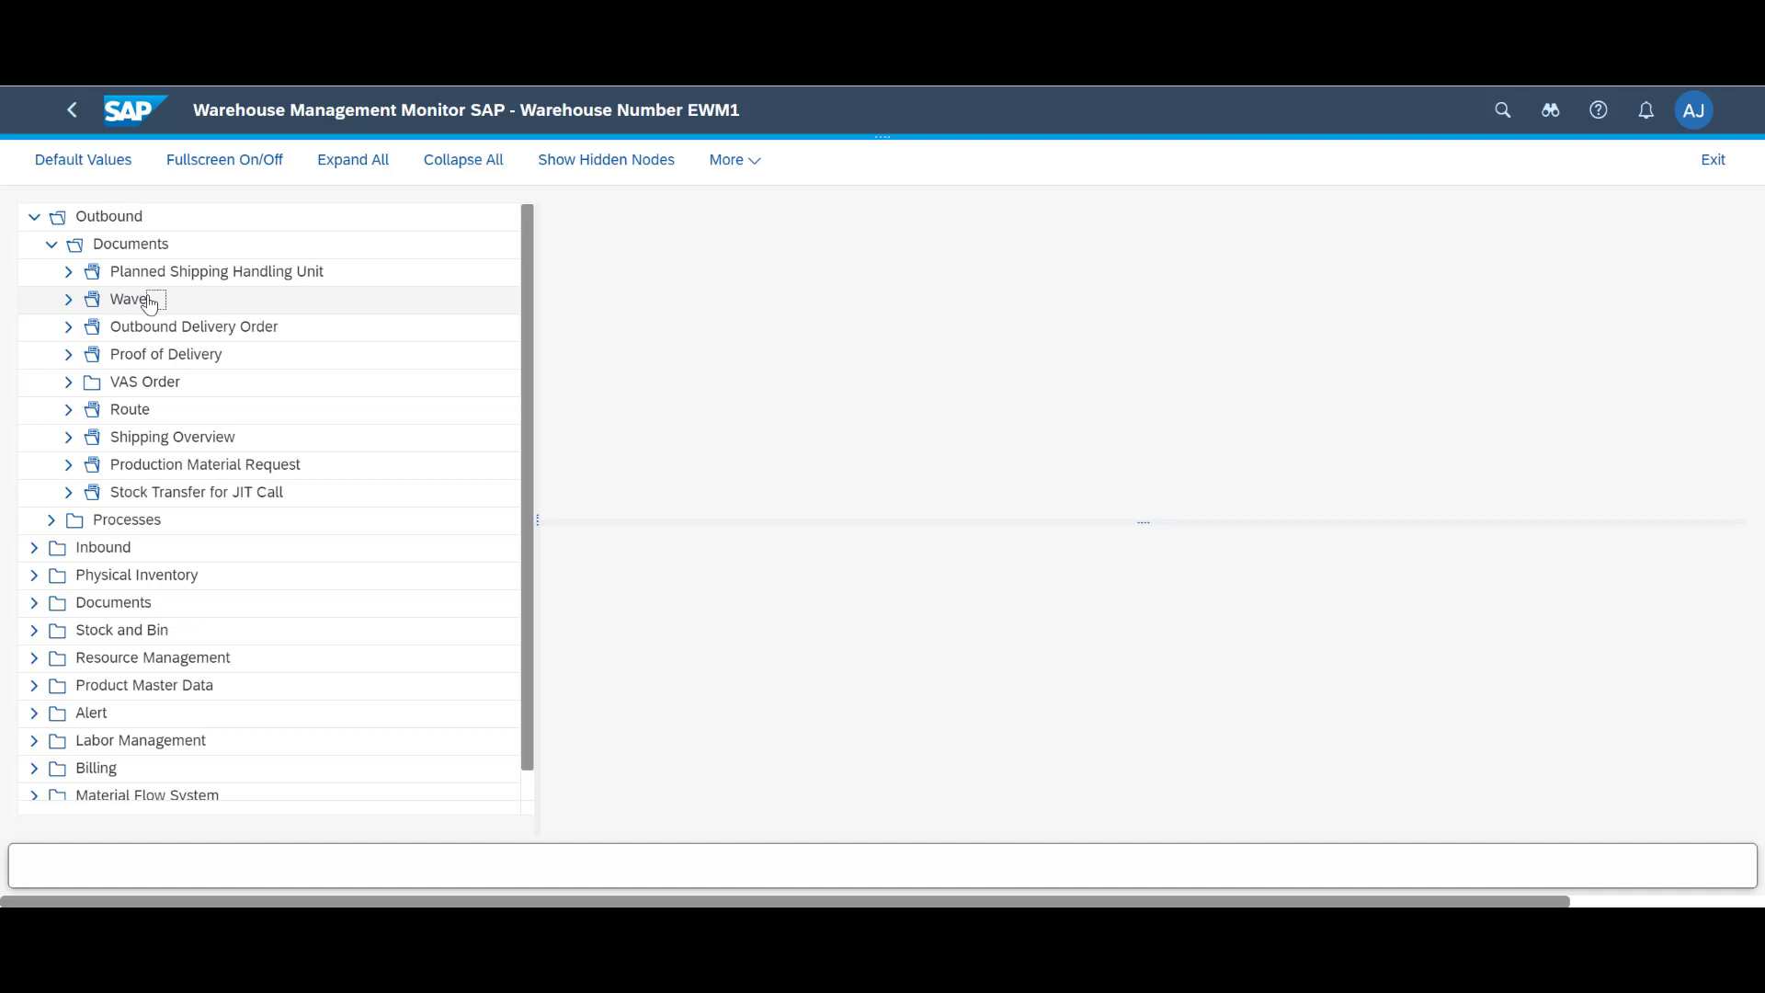
Show wave 1180's warehouse tasks in the Warehouse Management Monitor, confirming all four are status C
{"action": "double_click", "coordinate": [148, 302]}
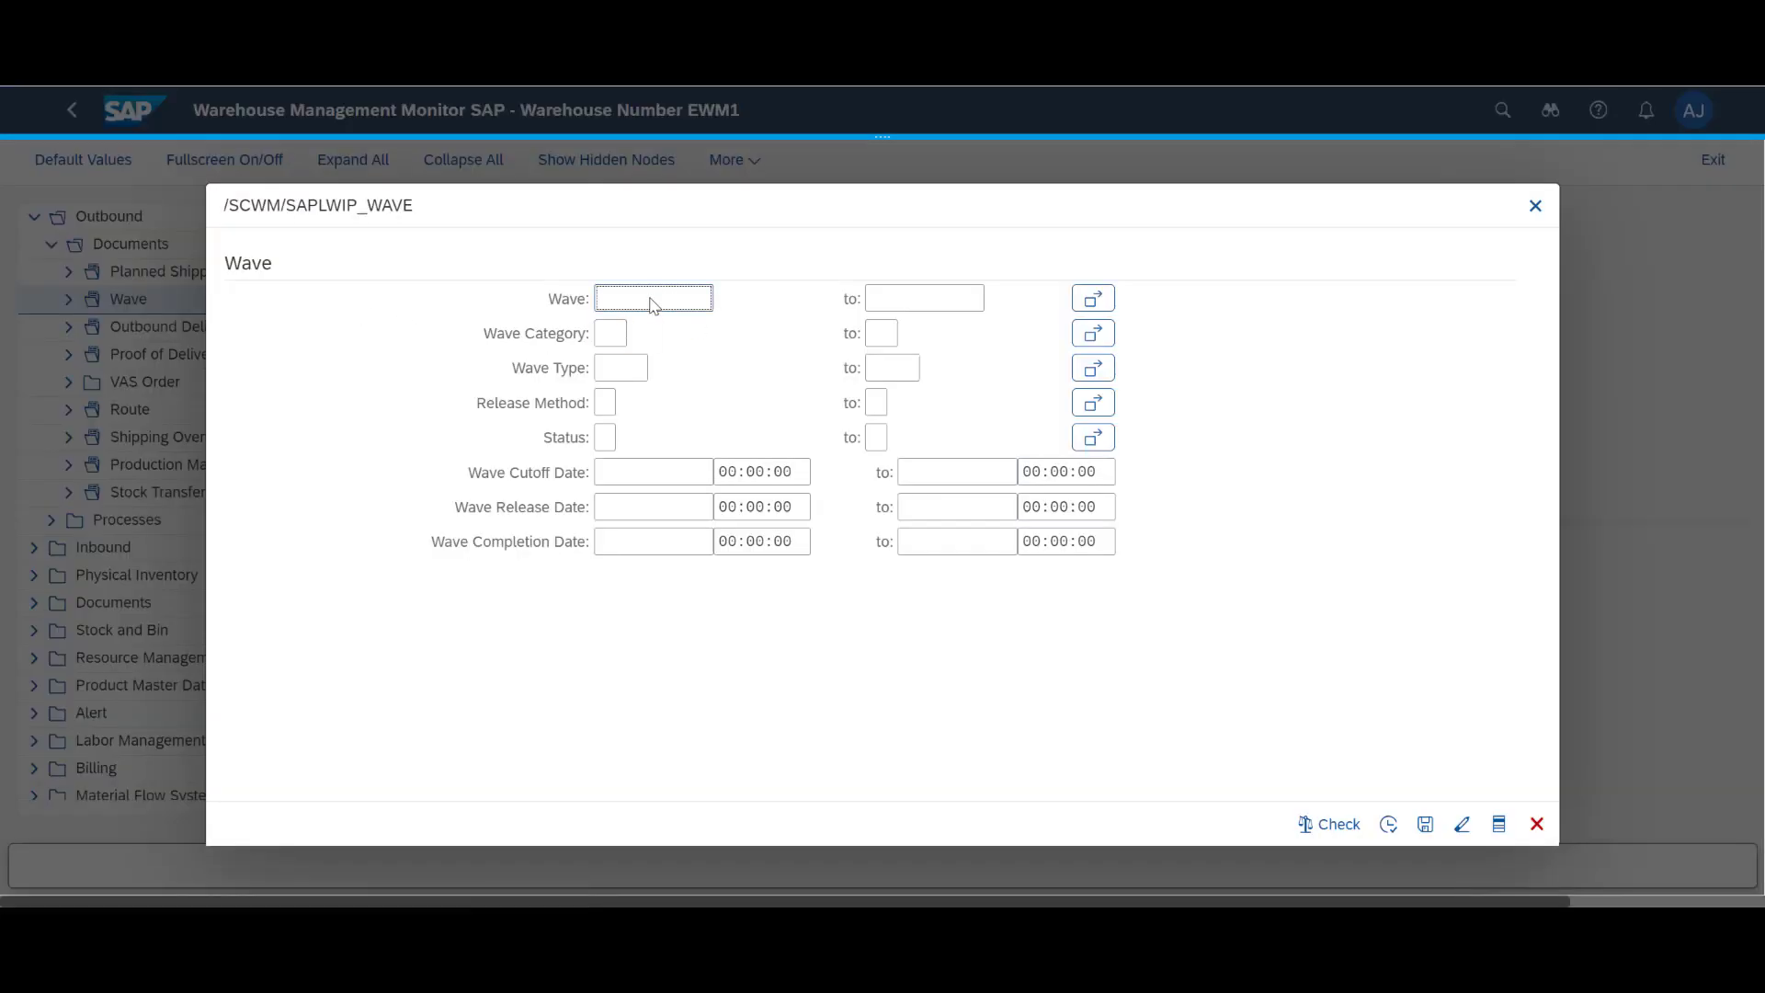
{"action": "type", "text": "1180"}
{"action": "left_click", "coordinate": [1386, 824]}
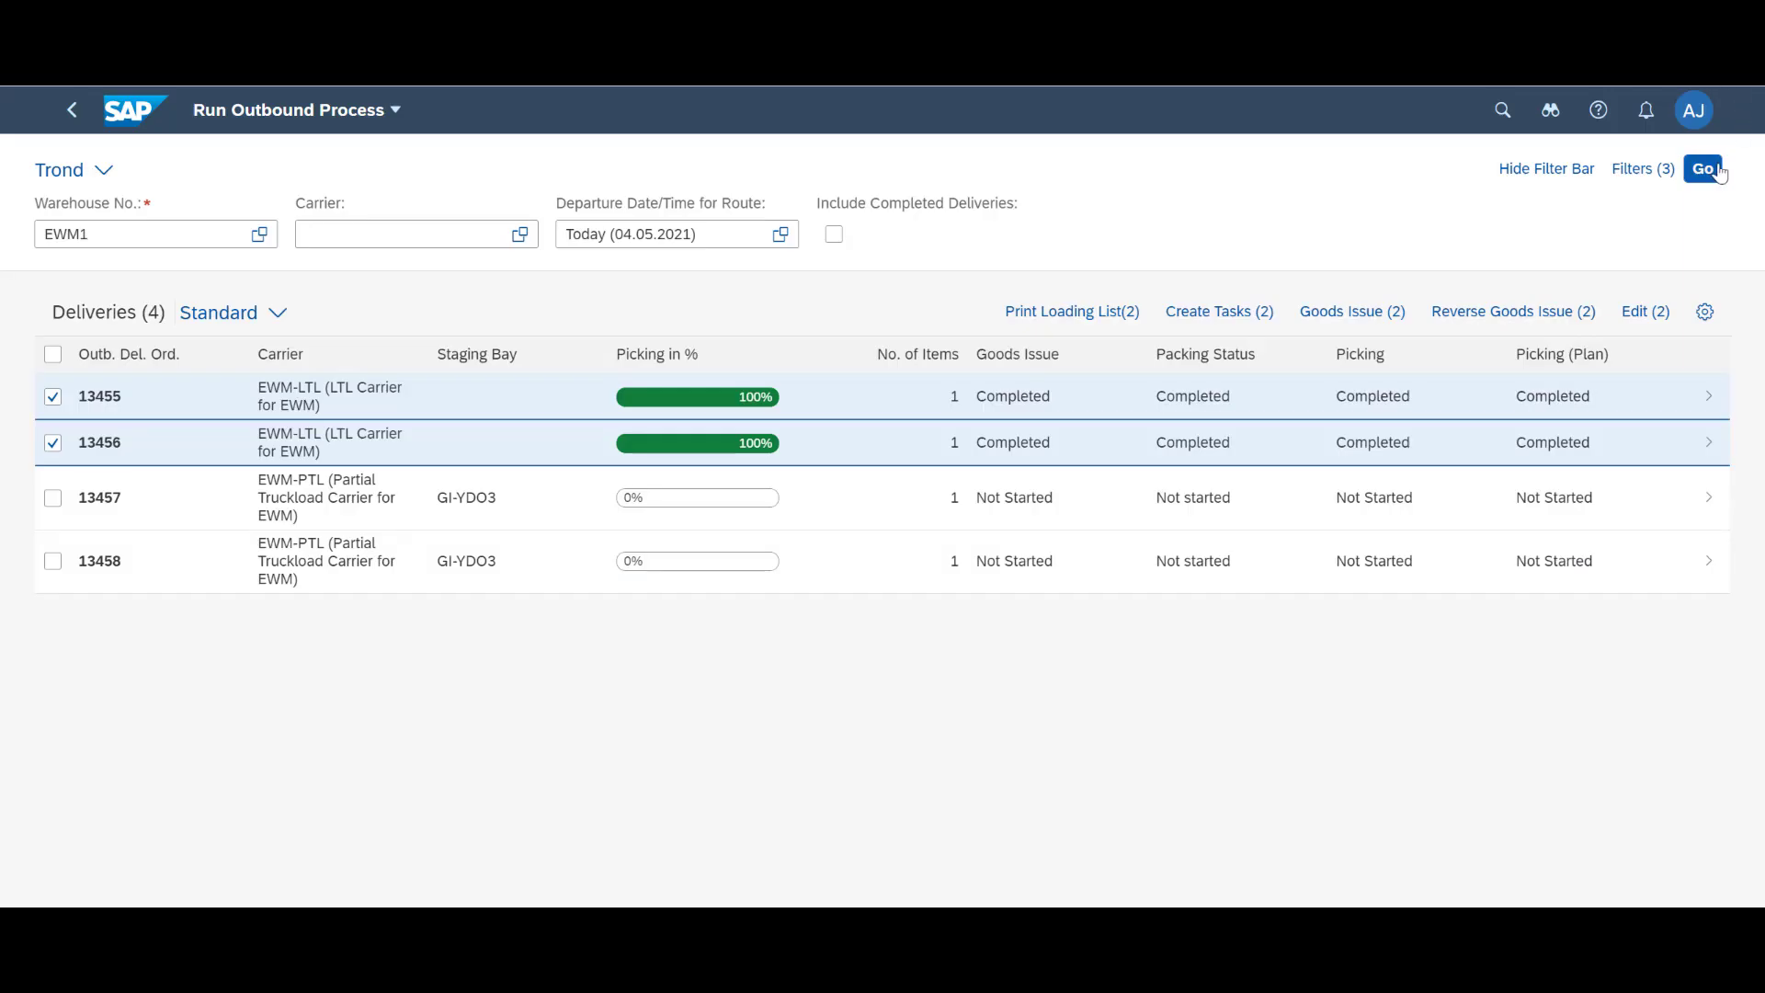
Refresh the outbound list and post goods issue for both remaining deliveries, 13457 and 13458
{"action": "left_click", "coordinate": [1715, 172]}
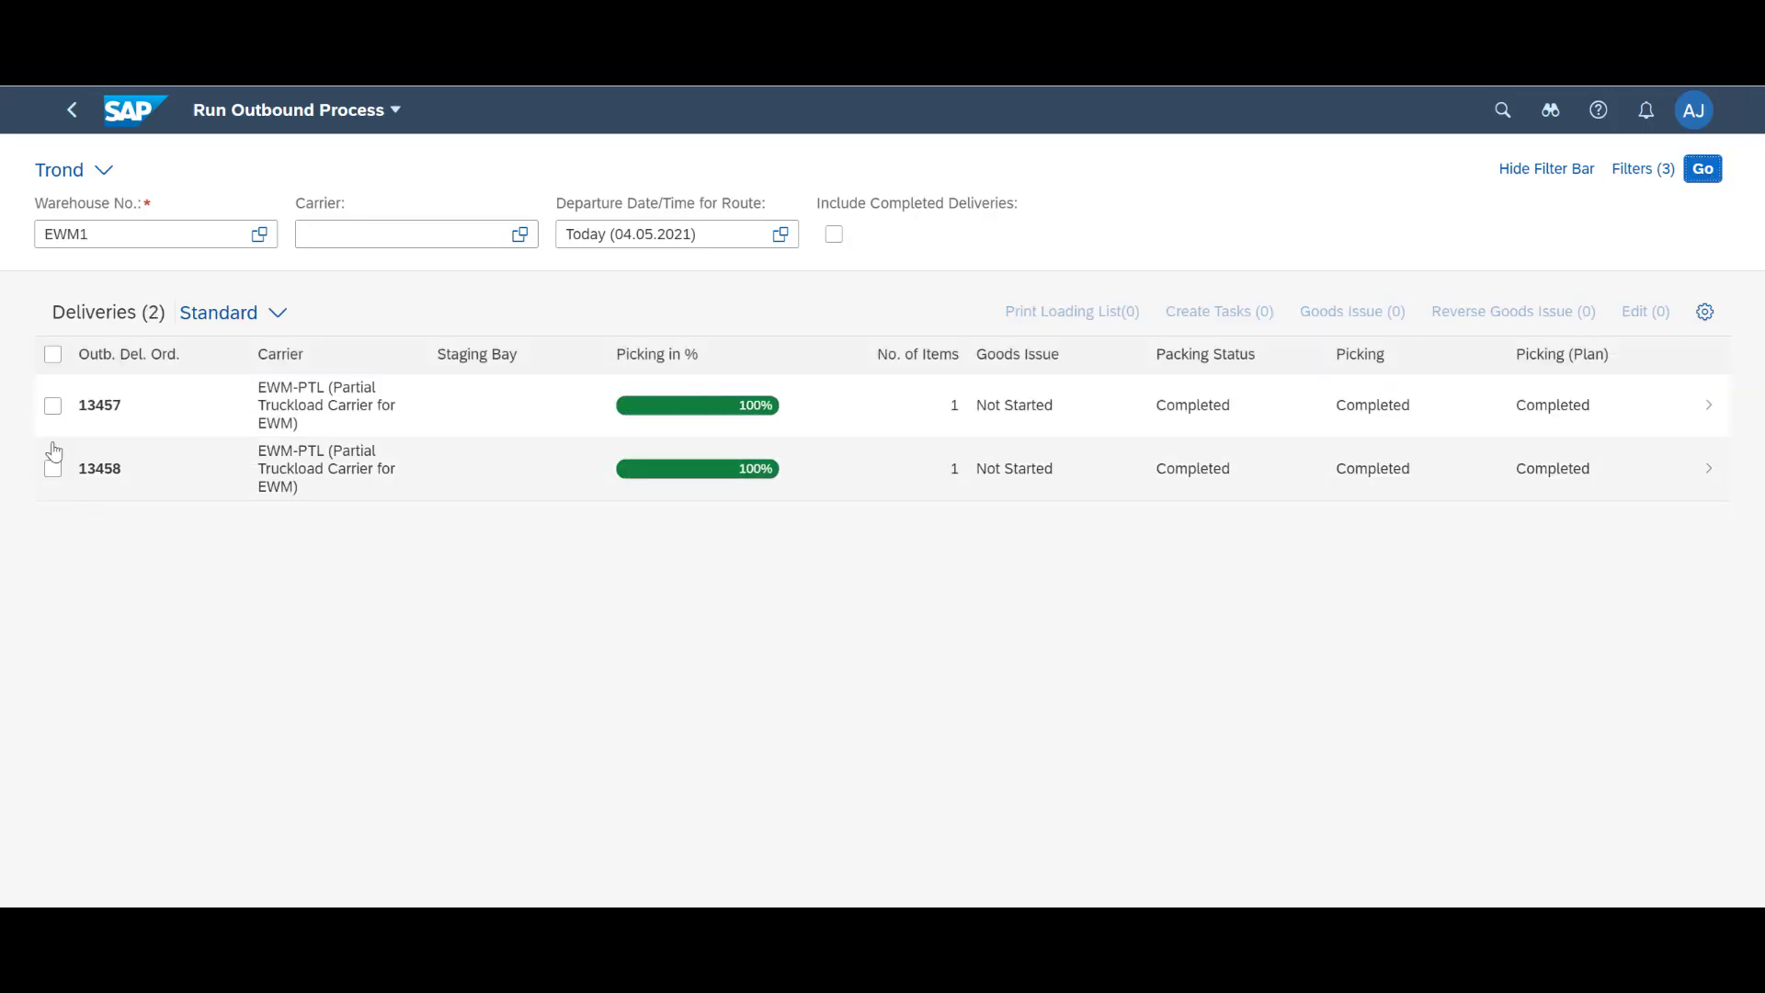
{"action": "left_click", "coordinate": [52, 354]}
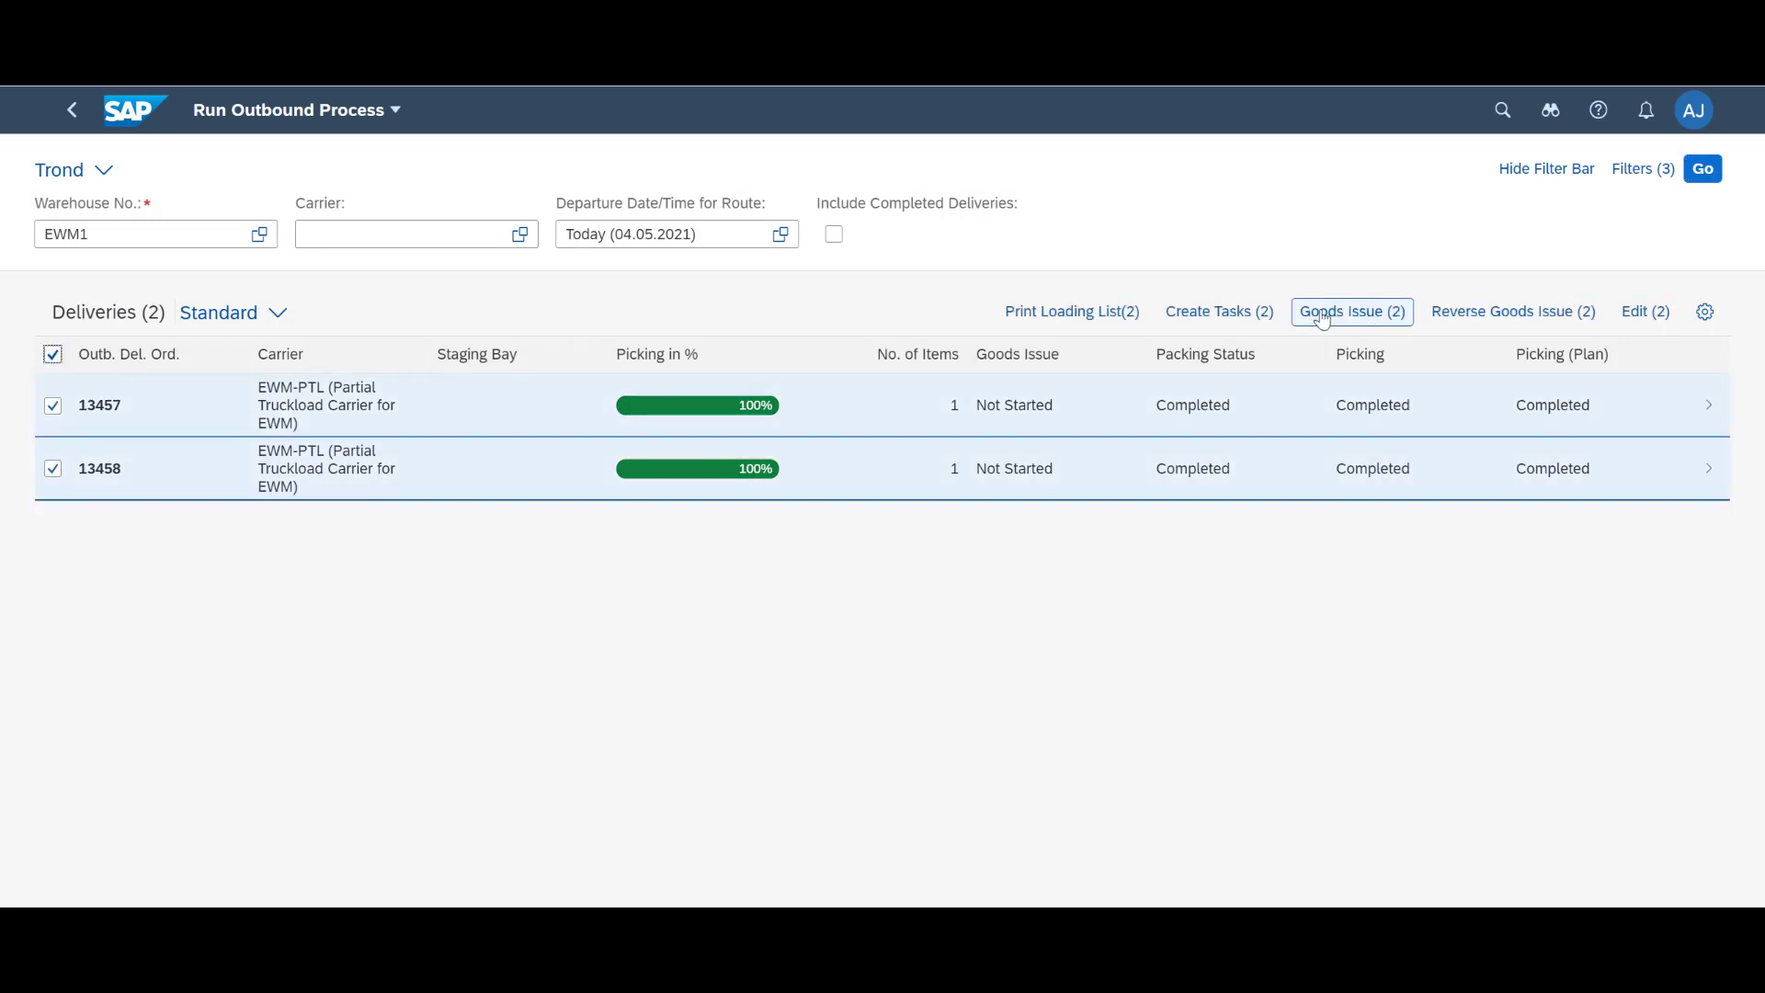
{"action": "left_click", "coordinate": [1326, 319]}
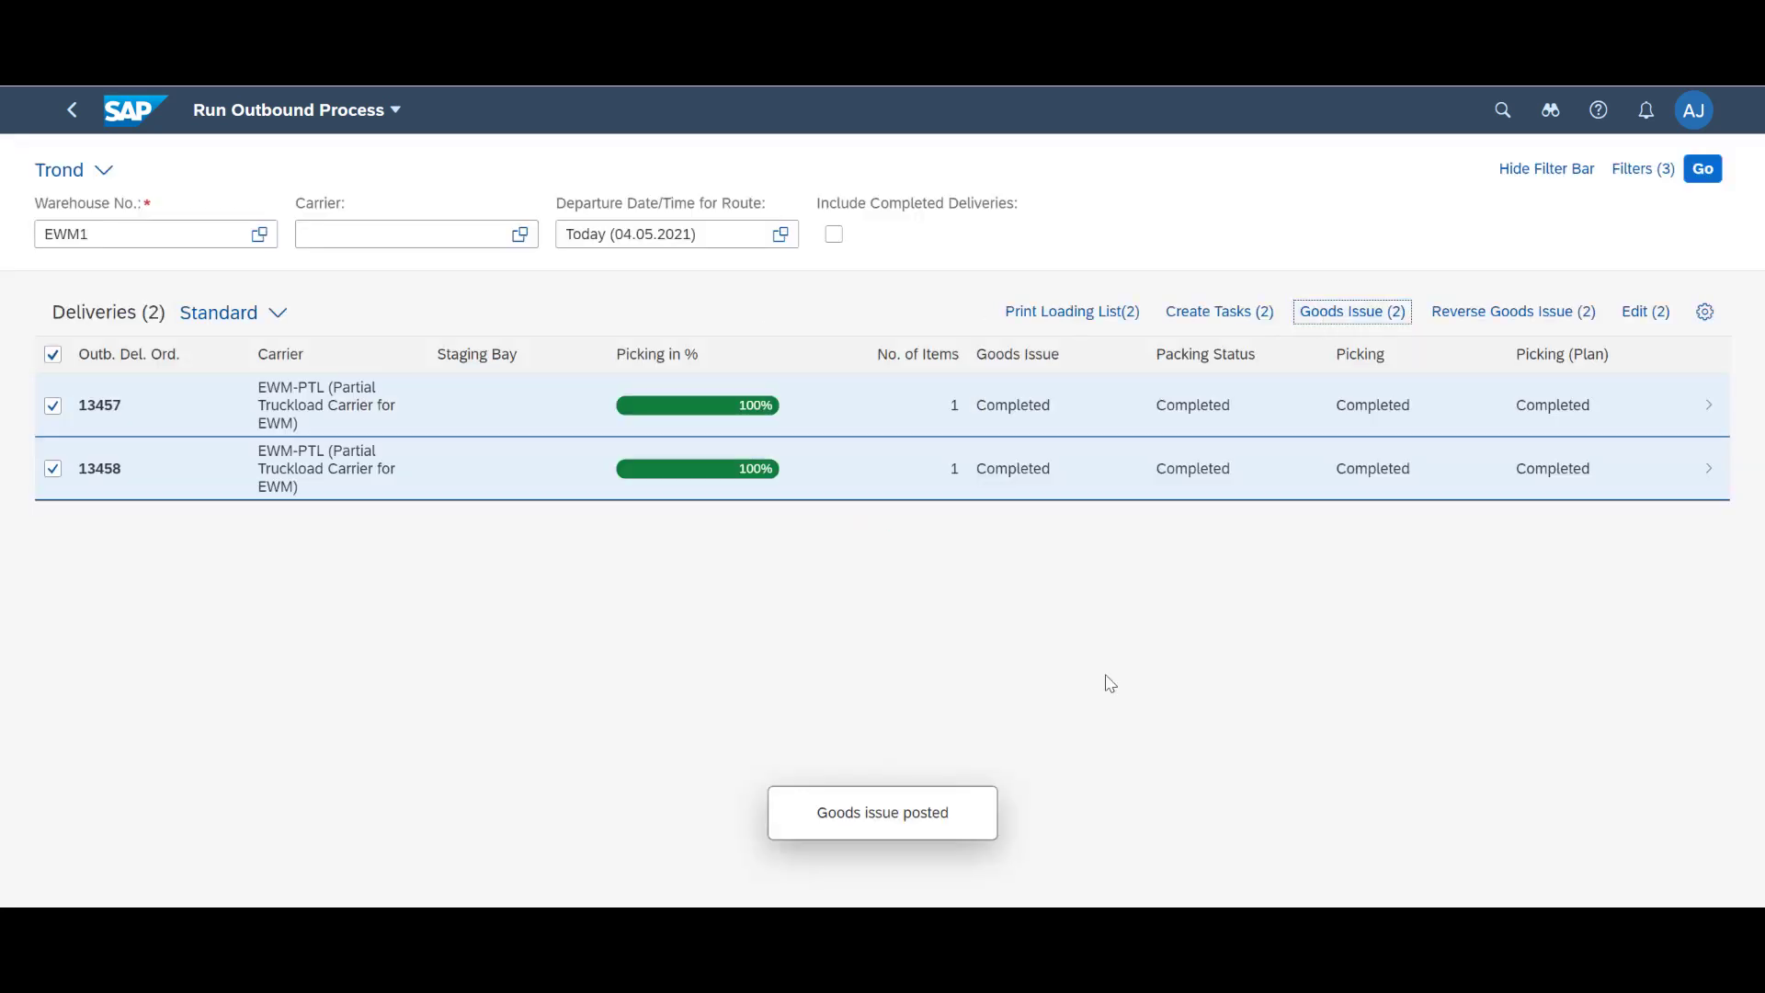